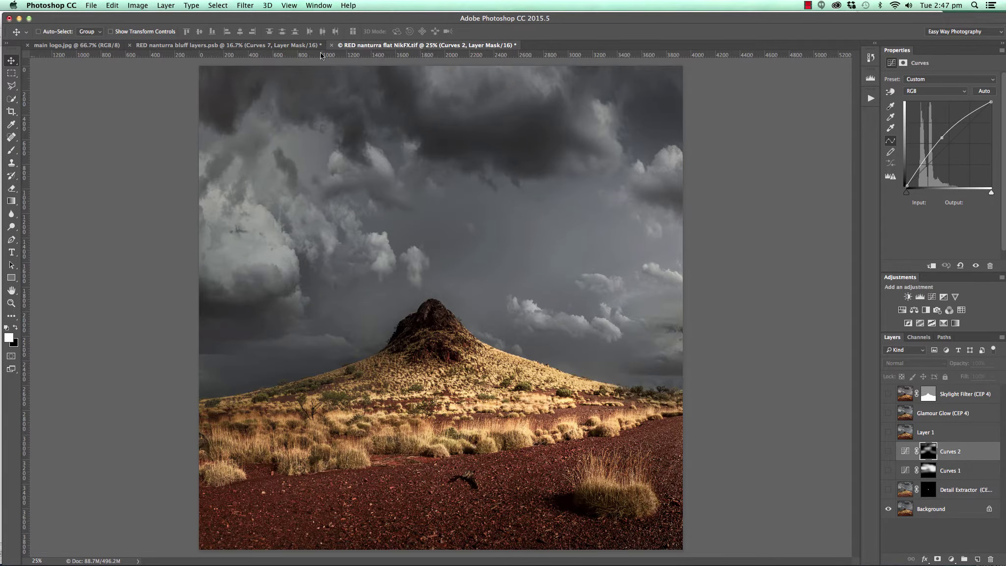
Compare RED nanturra bluff layers.psb with RED nanturra flat NikFX.tif and look through the bluff document's adjustment layers.
click(297, 47)
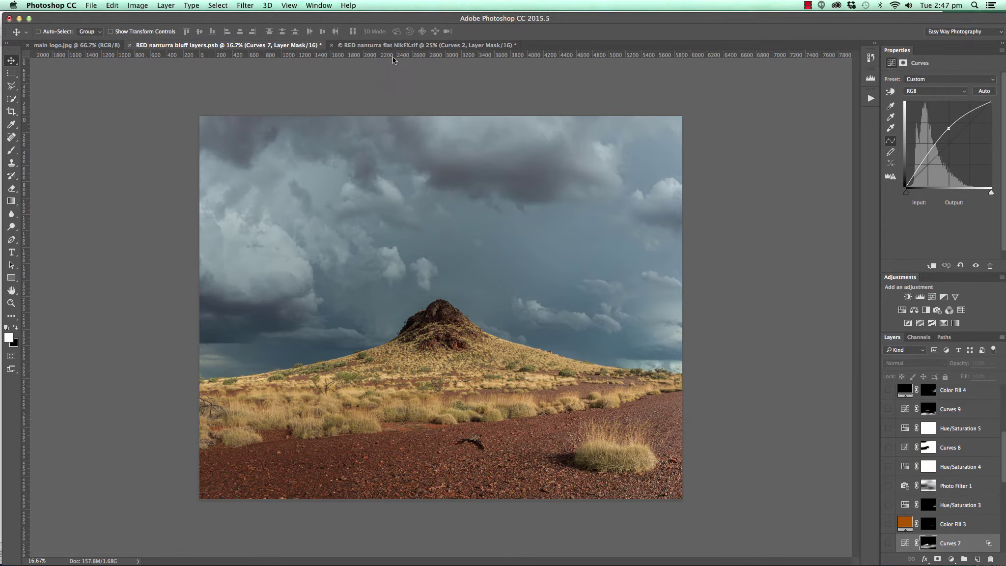
click(409, 46)
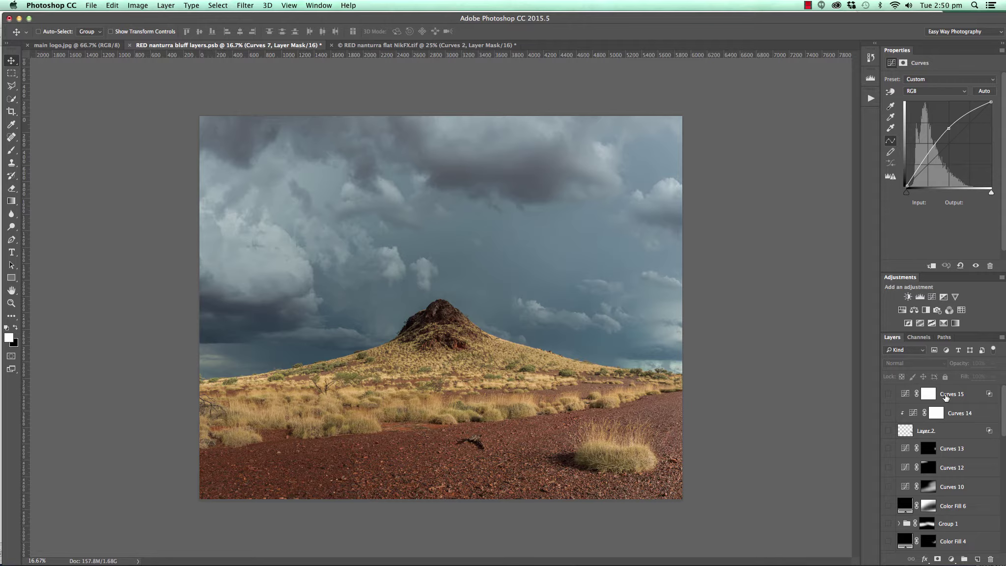
scroll(946, 403, down, 5)
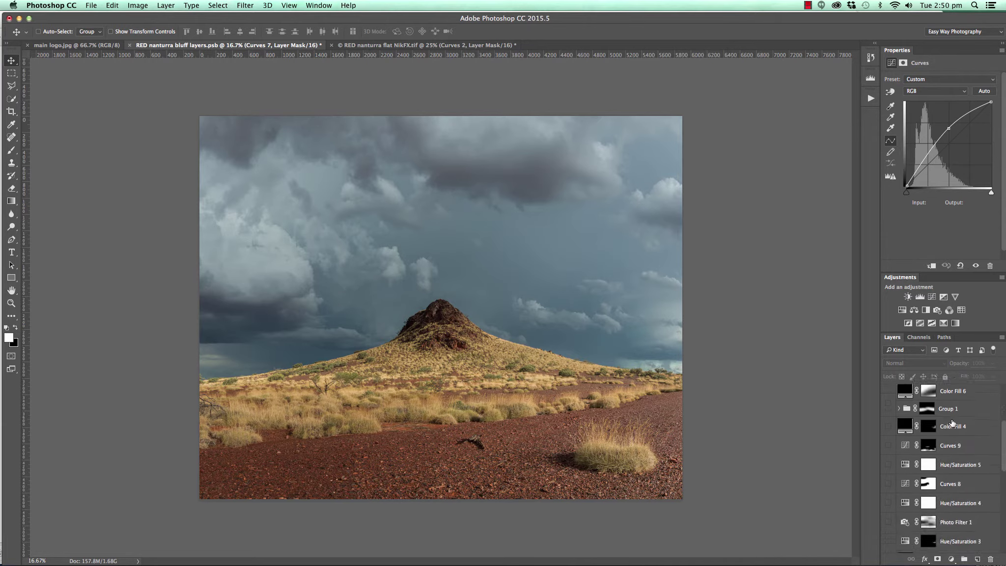
scroll(952, 421, up, 4)
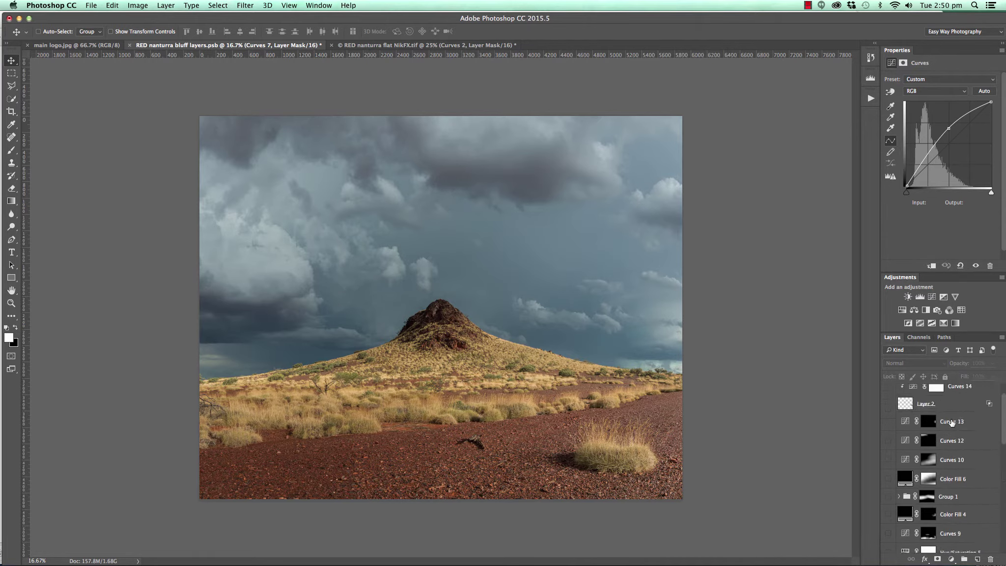
scroll(952, 421, down, 4)
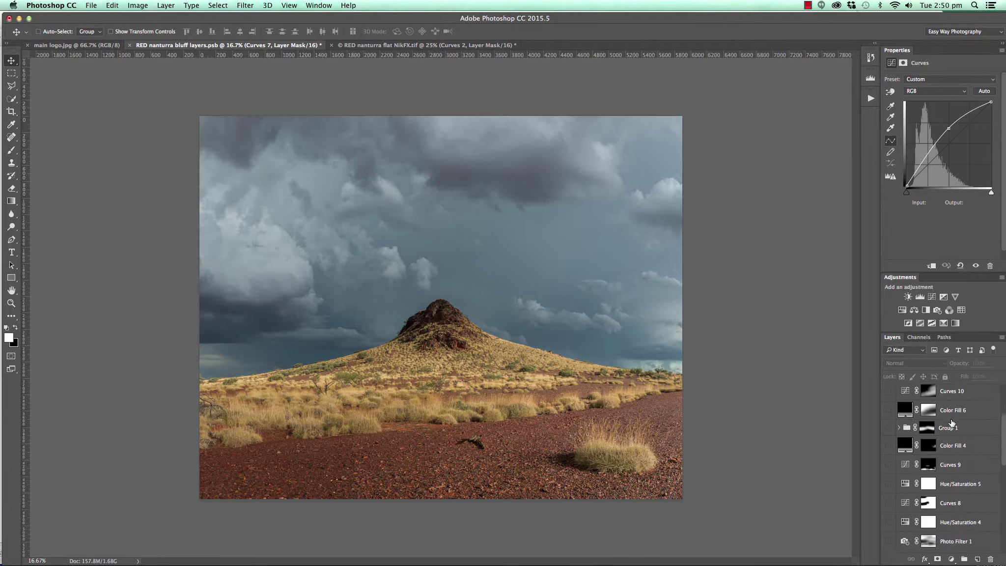
scroll(952, 421, down, 6)
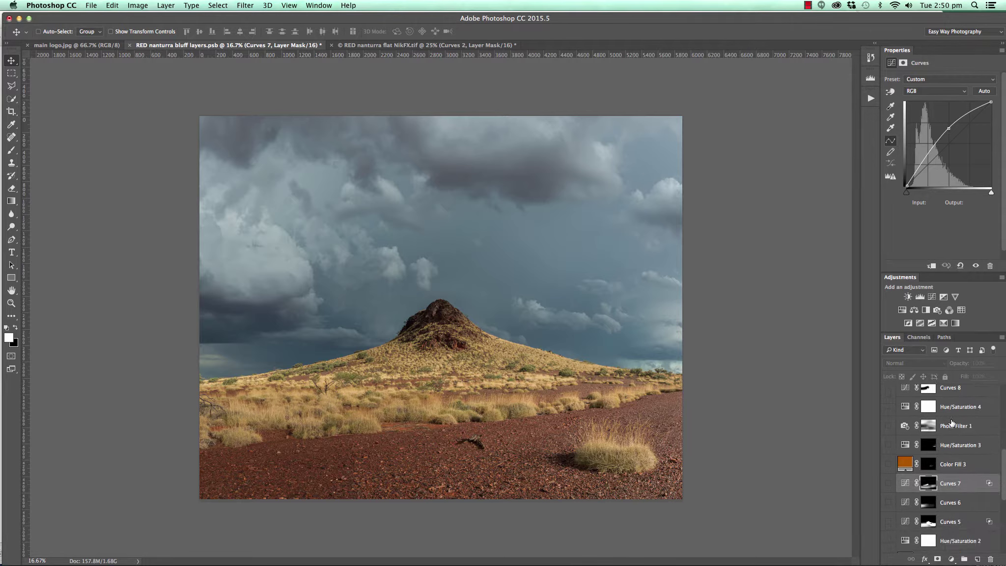
scroll(952, 421, down, 2)
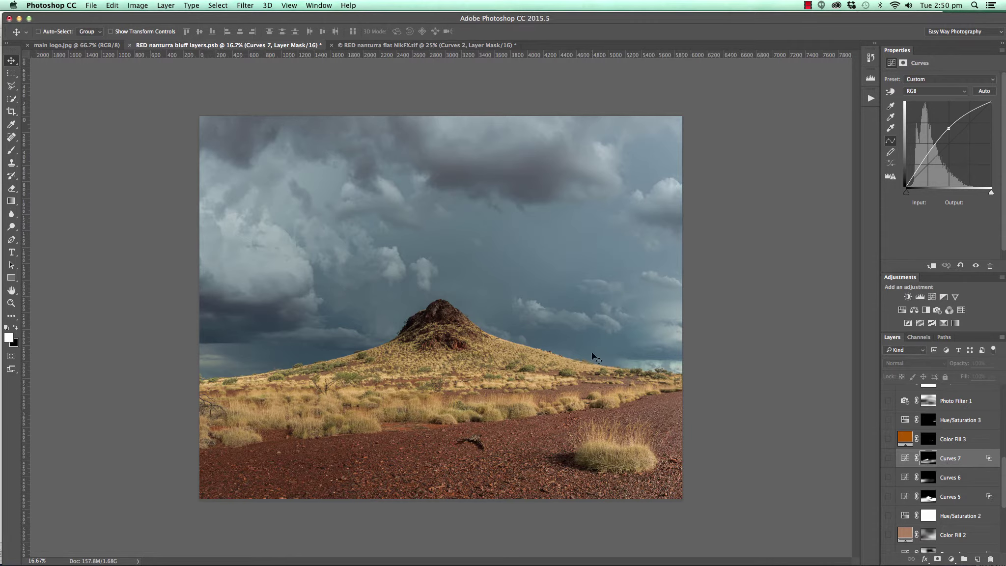
click(407, 45)
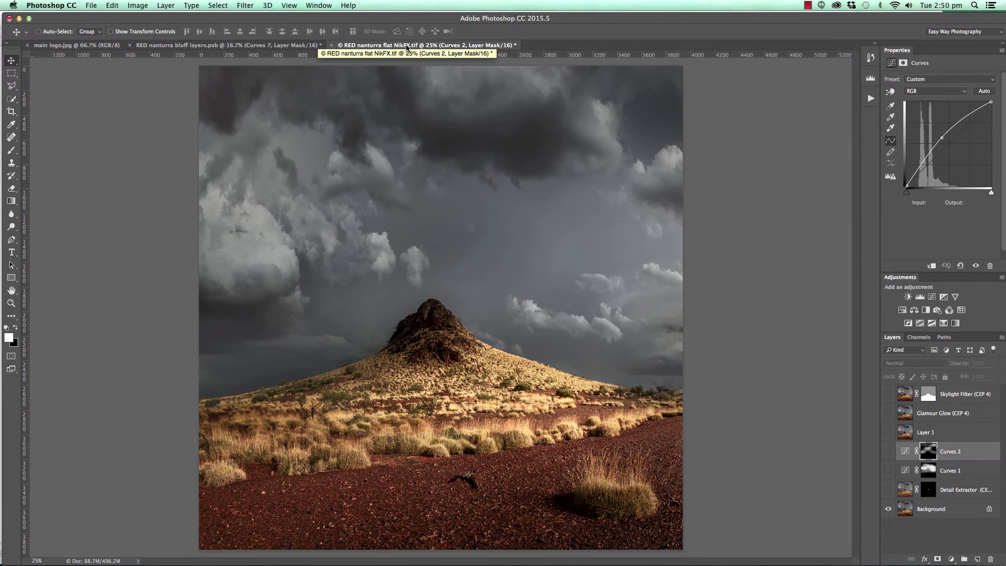
click(308, 45)
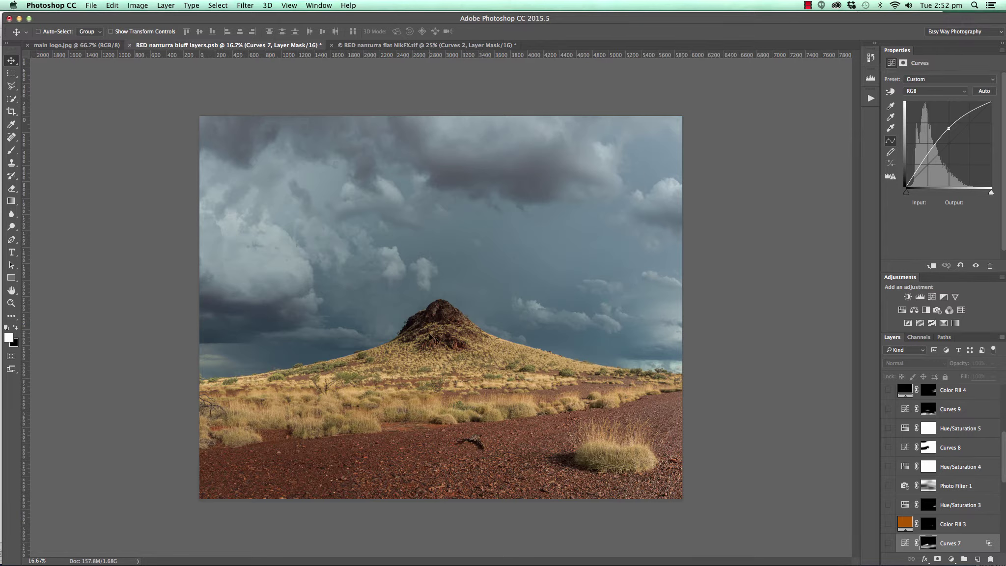
click(402, 46)
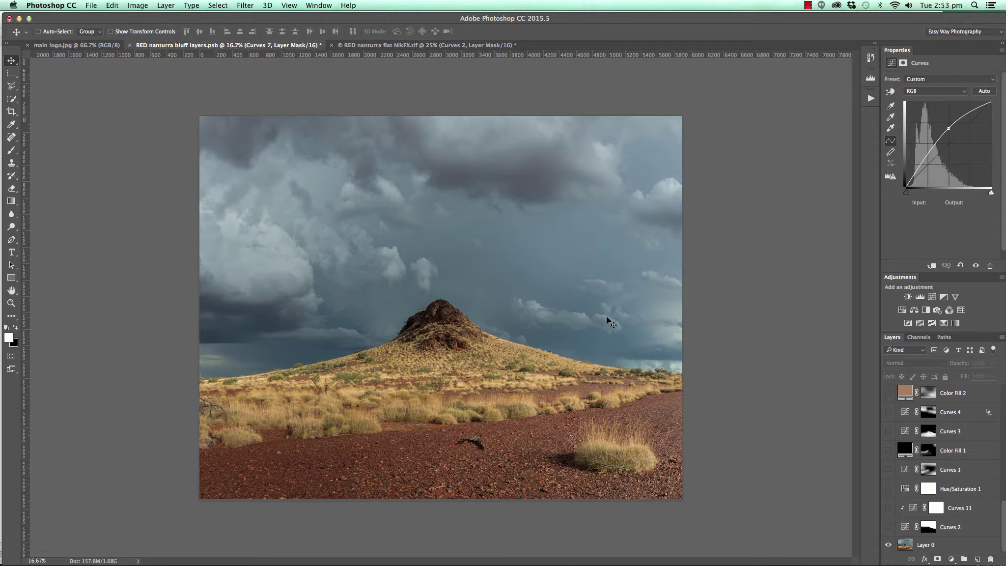
Turn on the Curves 2 adjustment layer just above Layer 0 and view its layer mask on its own.
click(905, 529)
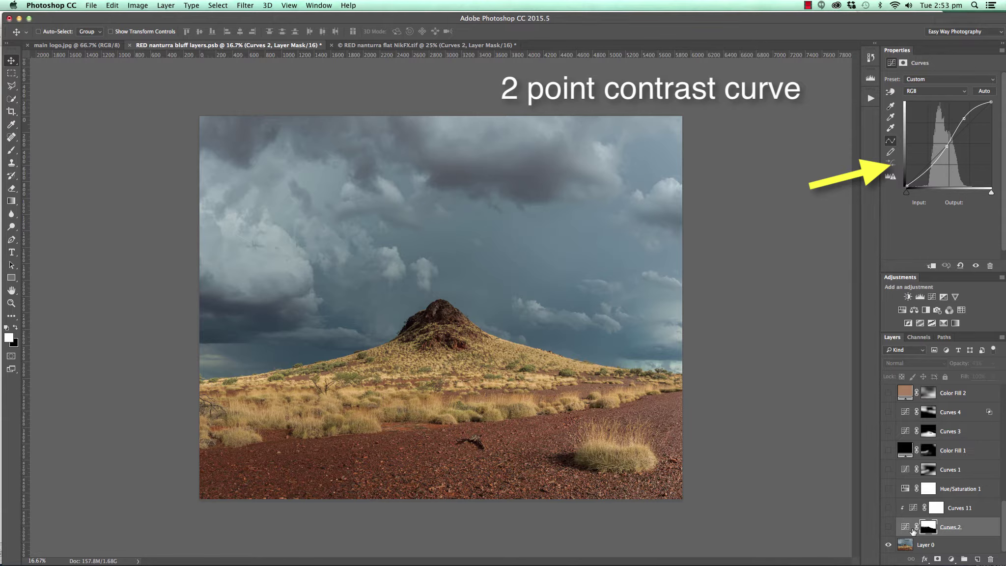
click(888, 527)
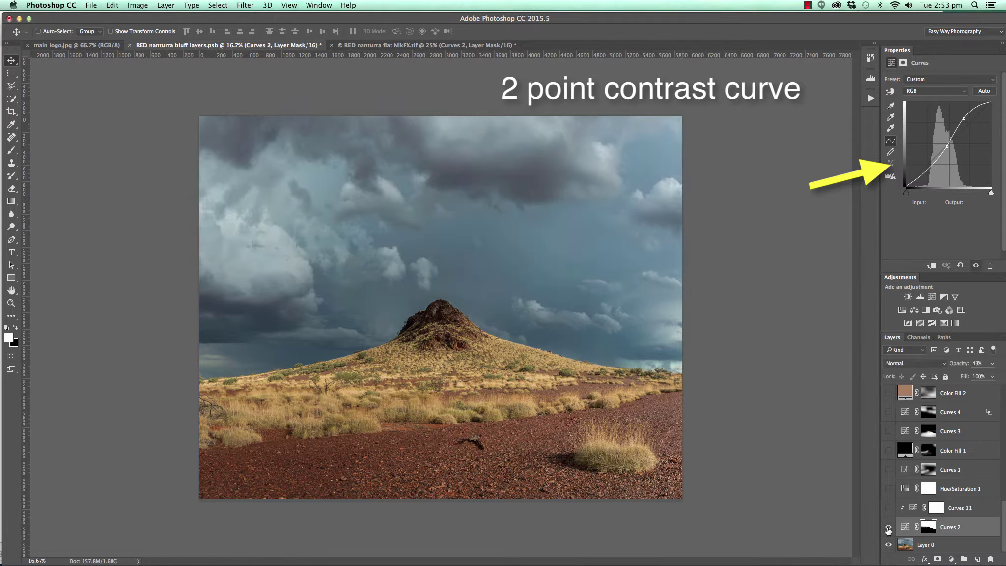
alt+click(928, 530)
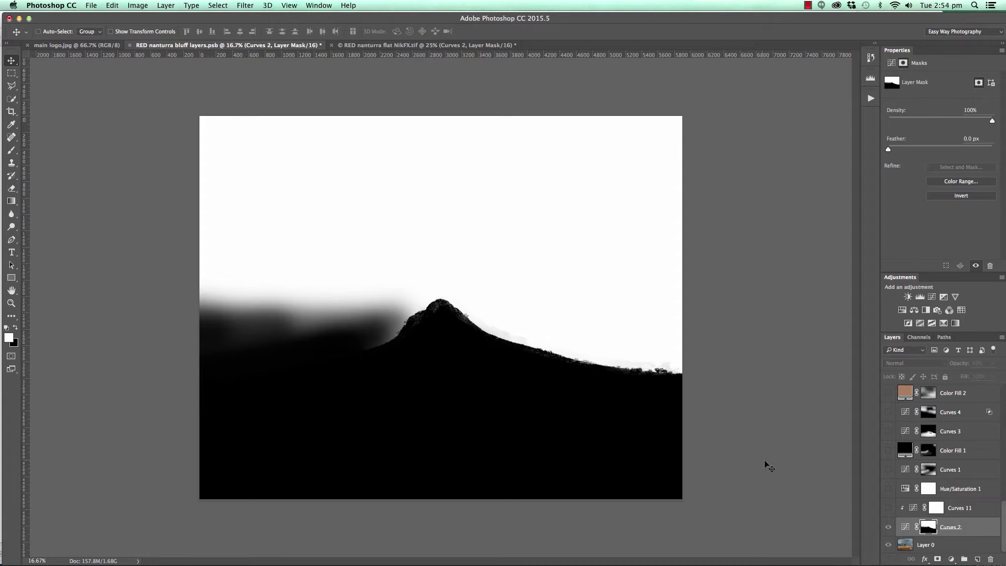
alt+click(928, 526)
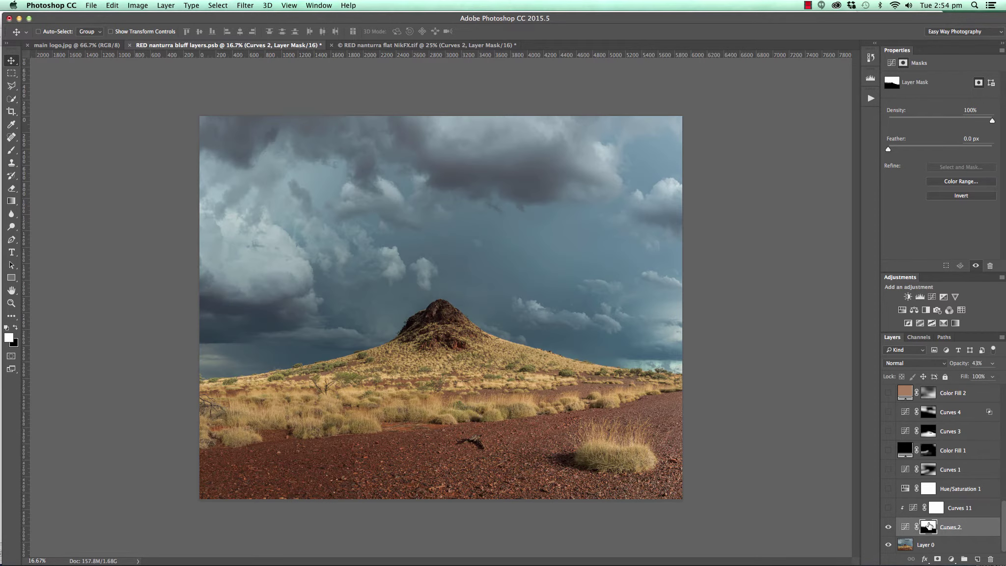
Select the whole sky above the hill's skyline with the Quick Selection tool.
click(11, 99)
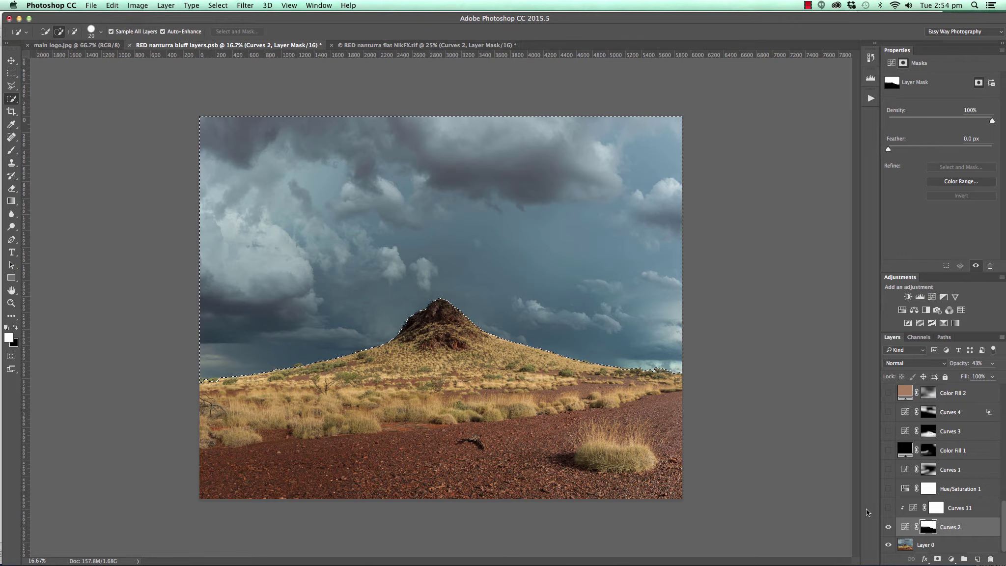
Turn on the clipped Curves 11 layer above Curves 2, comparing the sky with and without it.
click(976, 509)
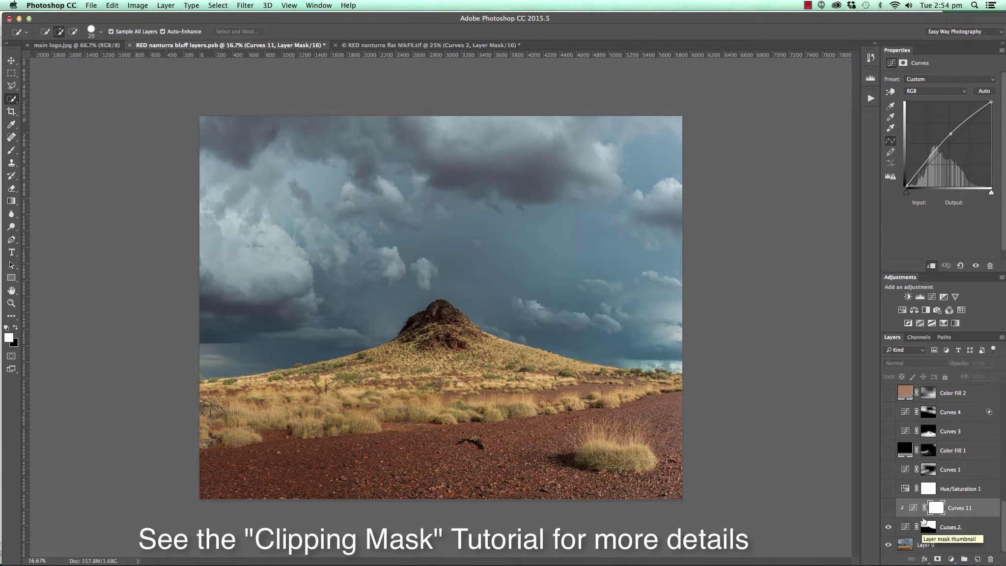
click(888, 509)
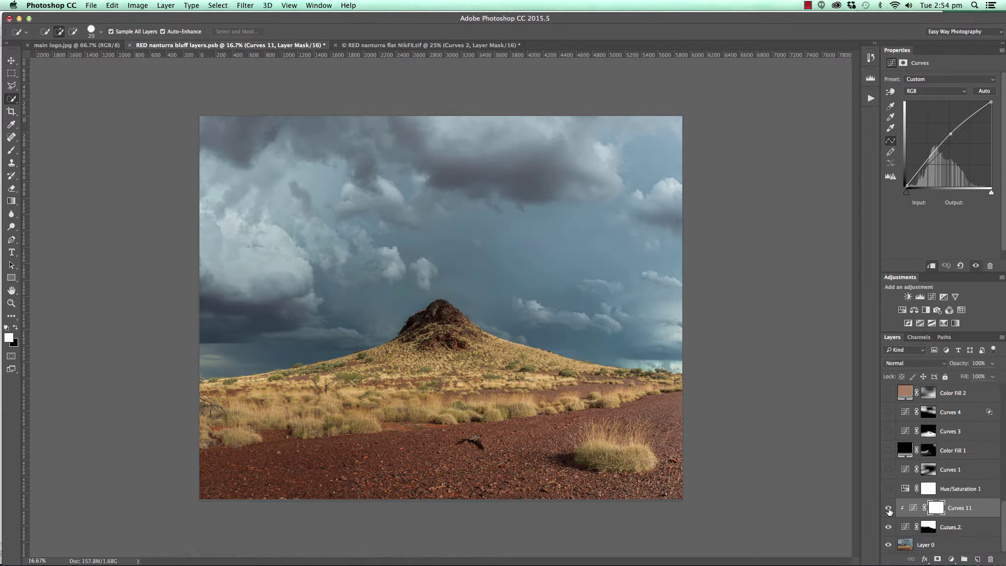
click(888, 509)
click(889, 509)
Turn on the Hue/Saturation 1 adjustment layer, comparing the image with and without it.
scroll(903, 507, up, 1)
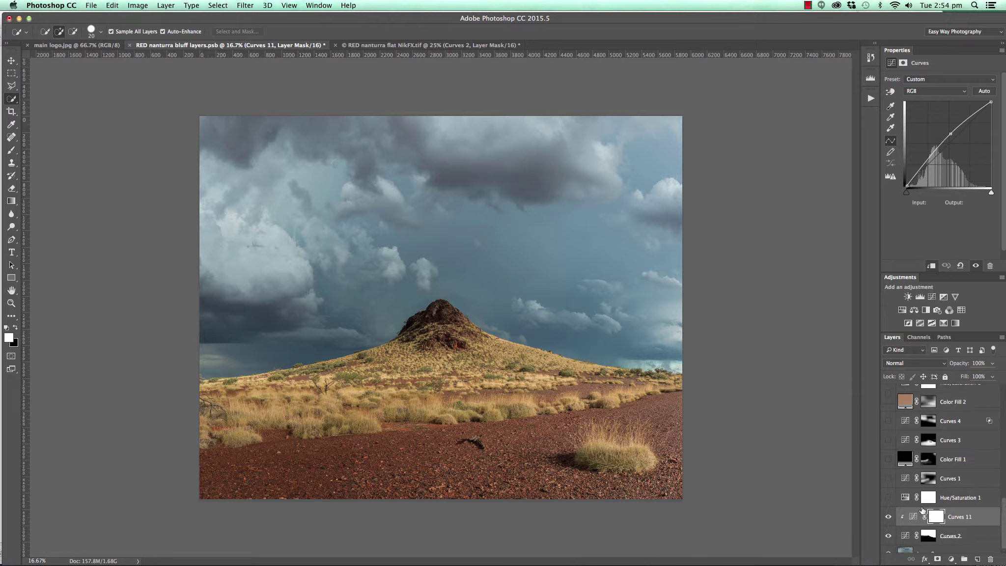
click(951, 498)
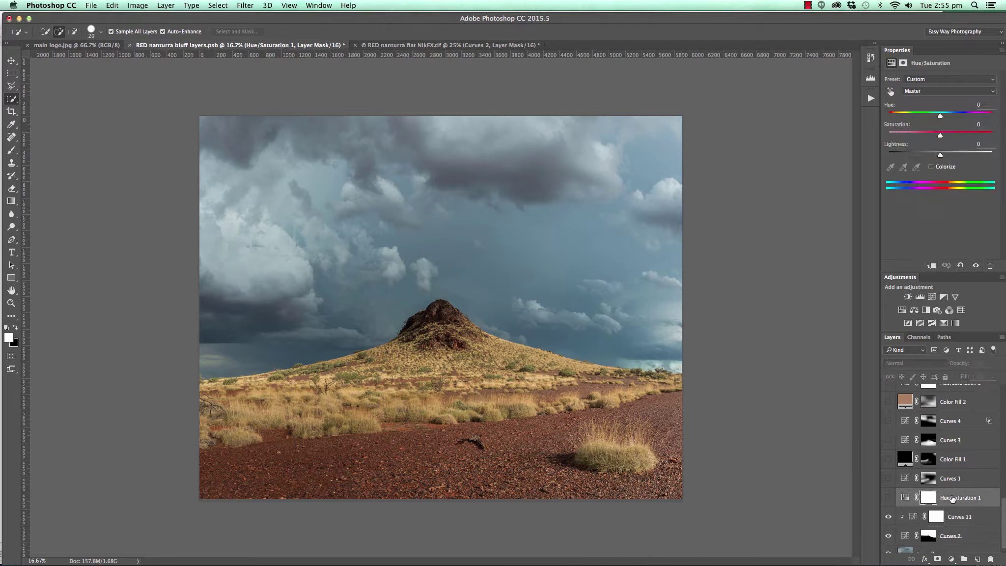
click(888, 497)
click(888, 498)
click(888, 498)
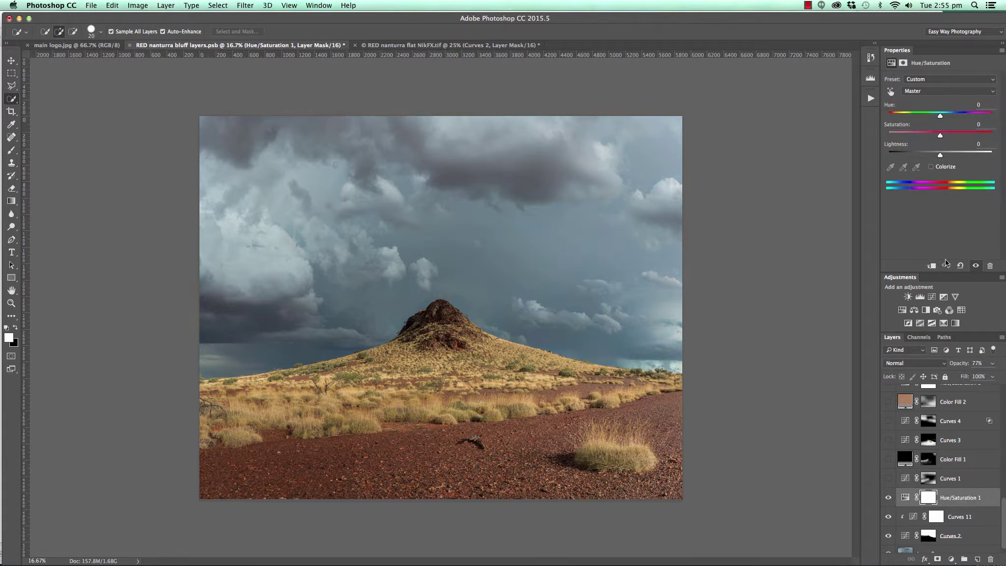
Check the Blues and Cyans settings of Hue/Saturation 1 and compare the image with the layer off and on.
click(941, 91)
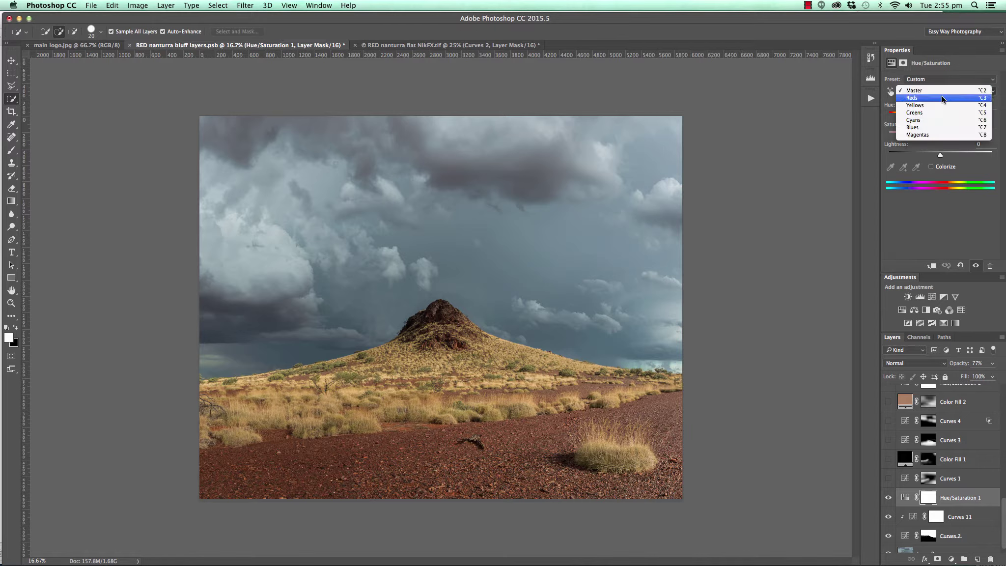
click(934, 127)
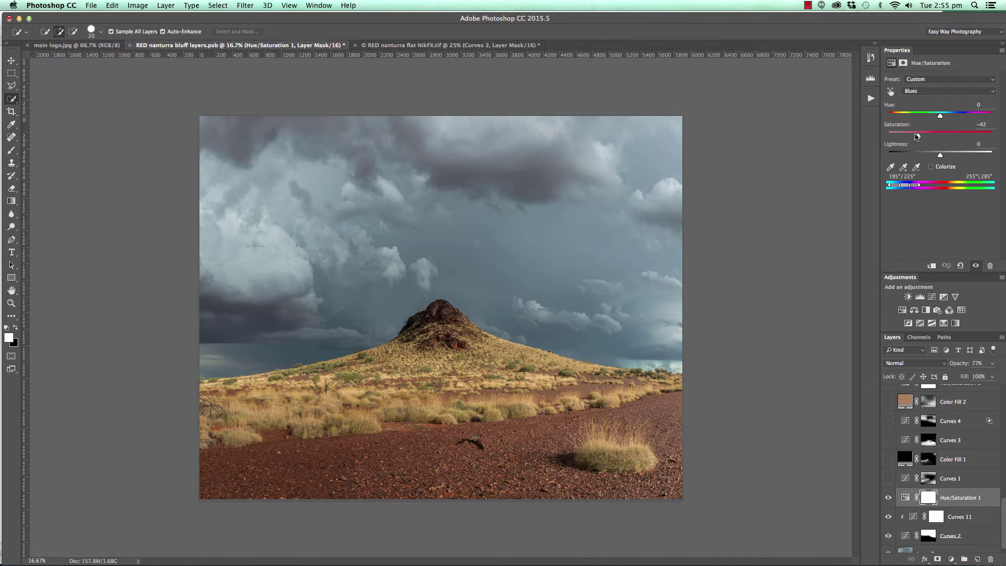
click(934, 93)
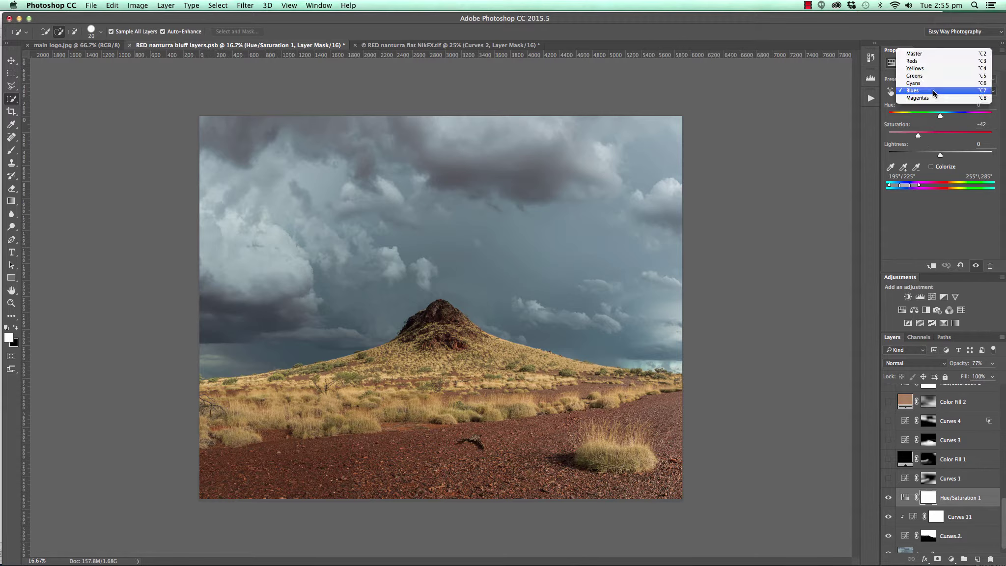
click(933, 87)
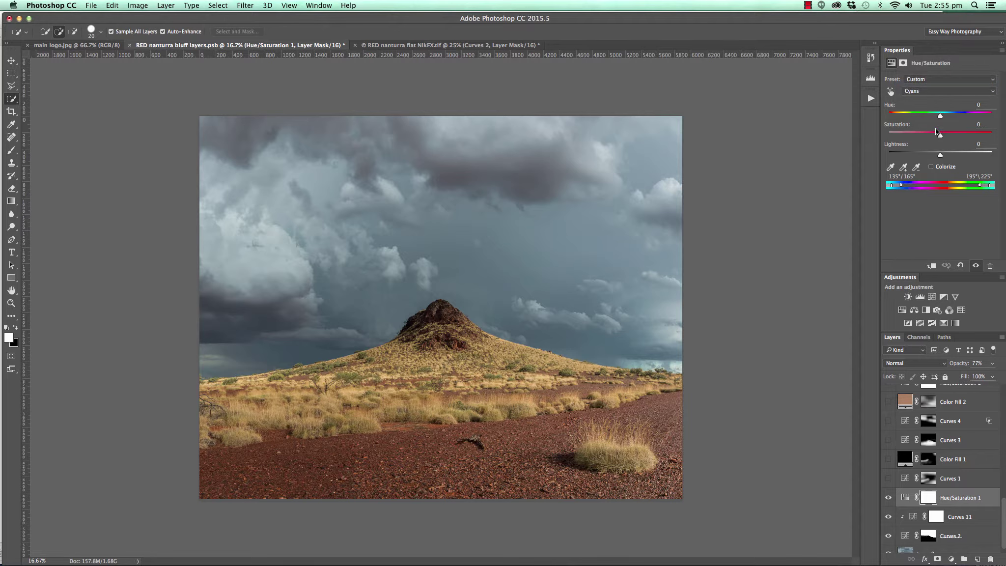
click(935, 91)
click(932, 98)
click(887, 497)
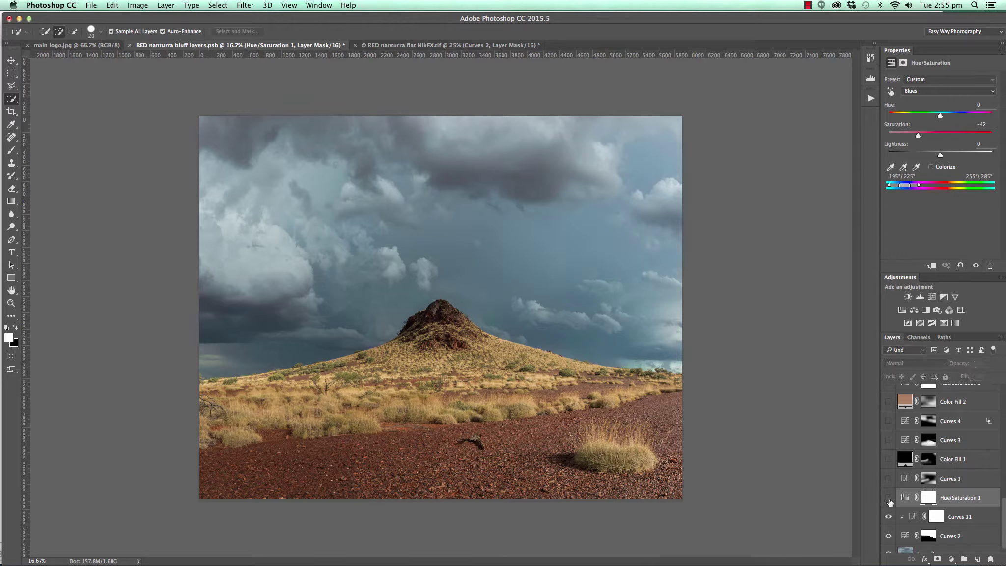
click(887, 497)
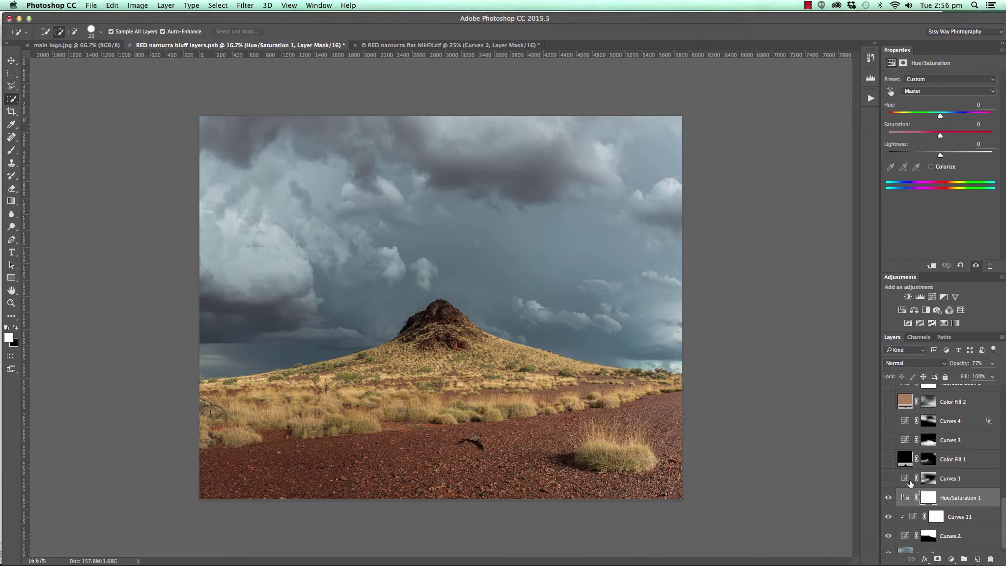
Turn on the Curves 1 adjustment layer, switching it off and on to compare its effect on the image.
click(888, 479)
click(888, 479)
click(888, 479)
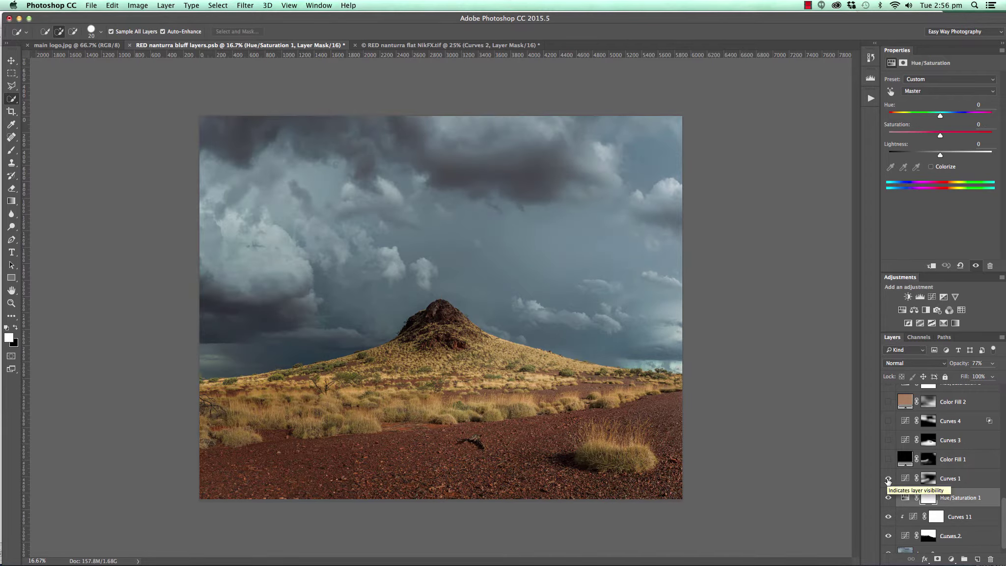
click(888, 479)
click(888, 479)
click(887, 479)
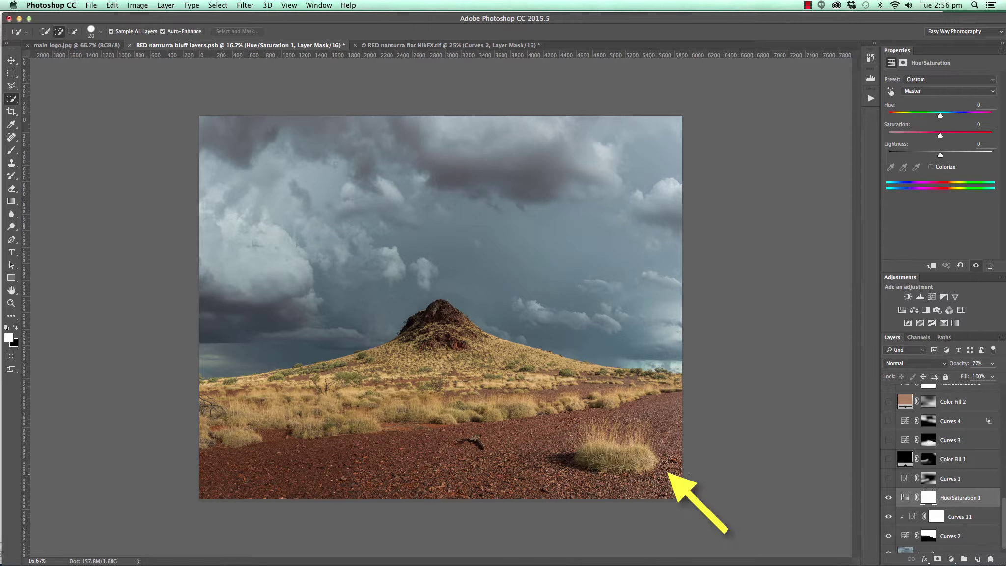
click(888, 477)
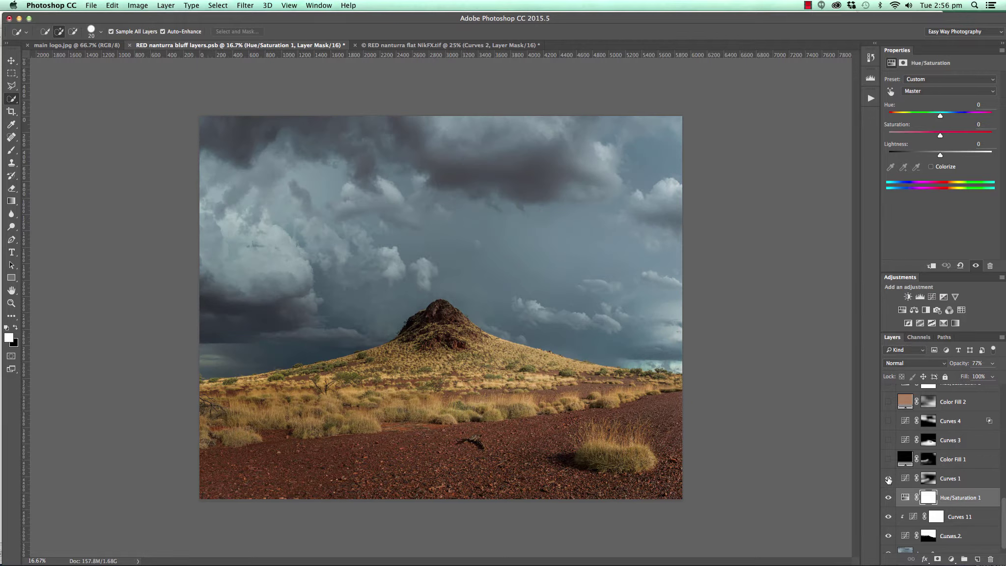
Select and turn on the black Color Fill 1 layer, switching it off and on to compare its effect.
scroll(910, 497, up, 1)
click(980, 478)
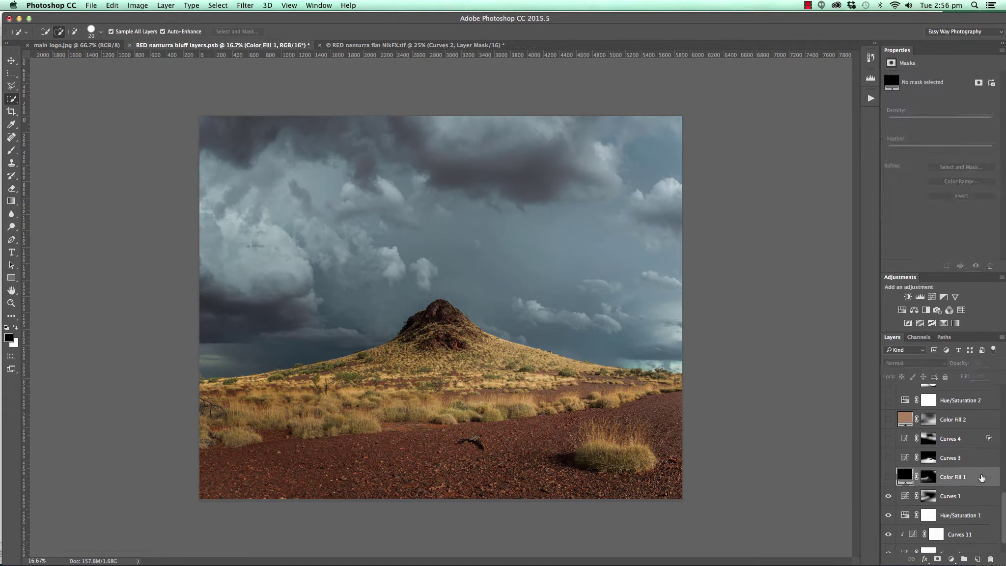
click(888, 477)
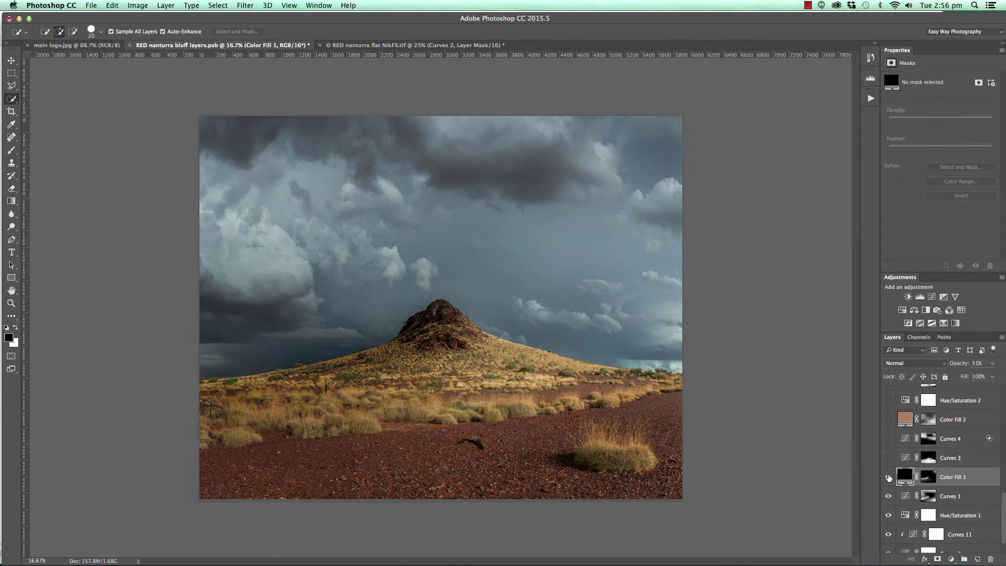
click(888, 476)
click(888, 477)
click(888, 476)
click(887, 476)
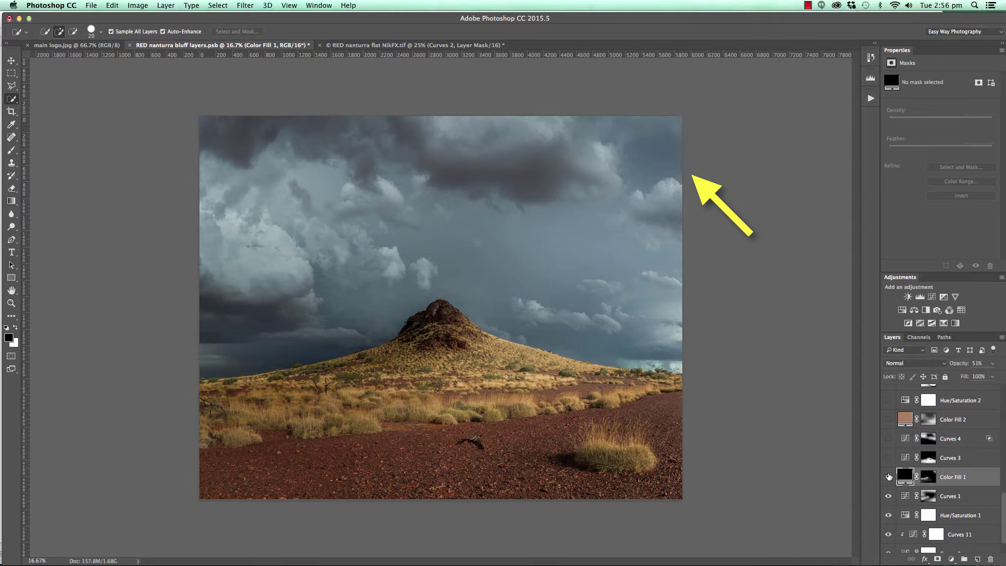
click(888, 476)
click(887, 477)
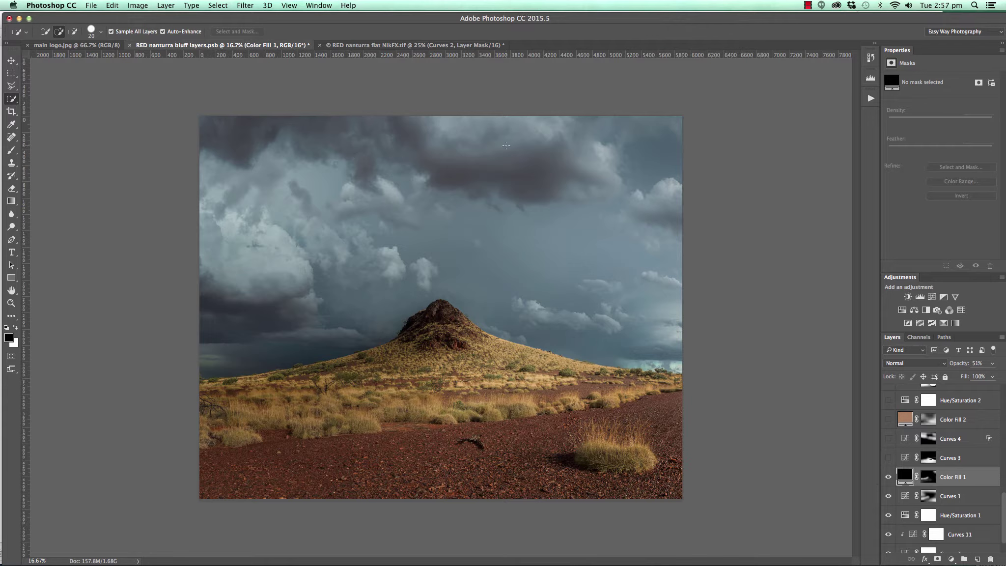
click(888, 477)
click(888, 477)
View the Color Fill 1 layer mask on its own, return to the image and select the layer's fill.
alt+click(928, 481)
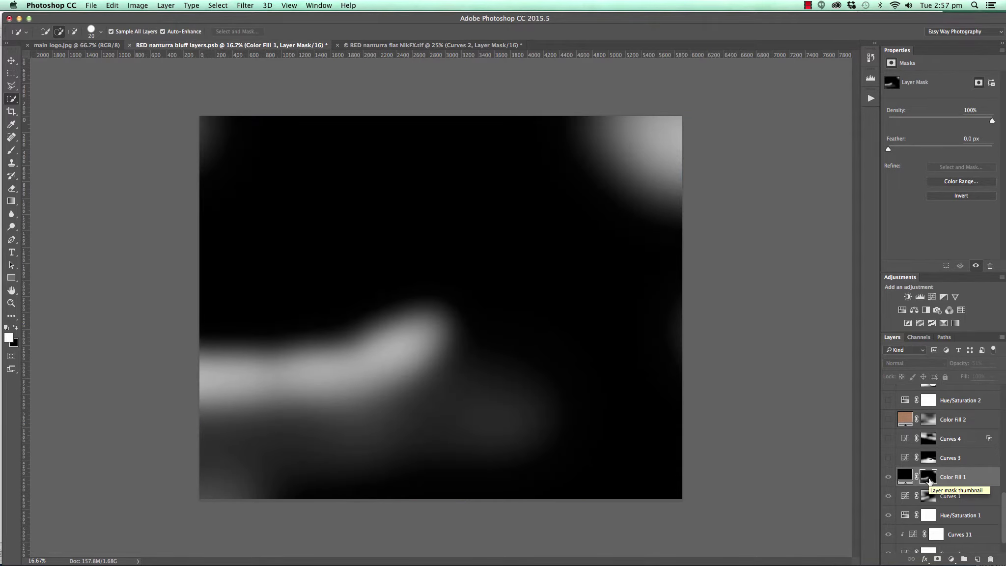
alt+click(929, 481)
click(904, 479)
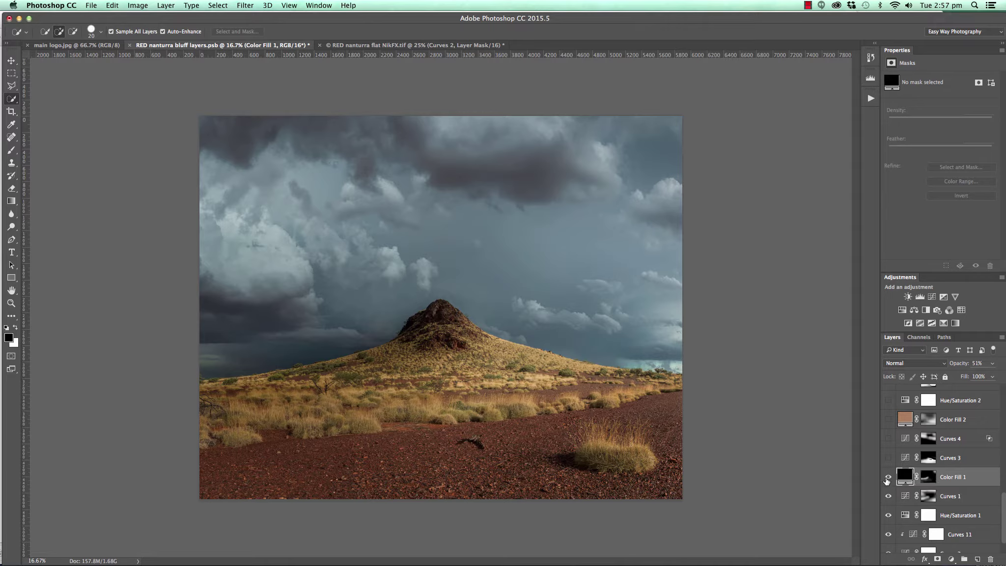
Compare the image with Color Fill 1 off and on, and turn on the Curves 3 layer, toggling it to check its effect.
click(887, 478)
click(887, 478)
click(963, 459)
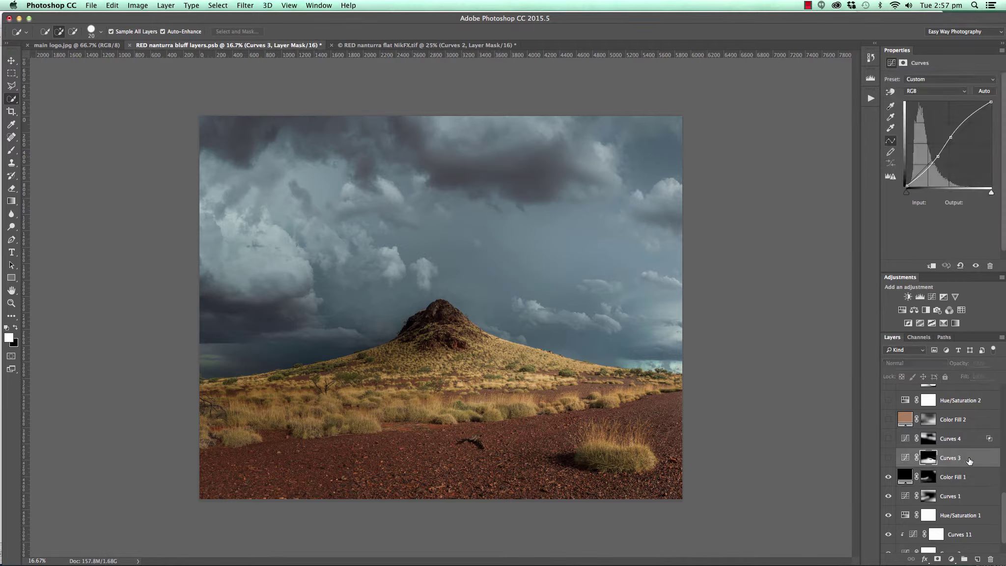
click(888, 459)
click(888, 459)
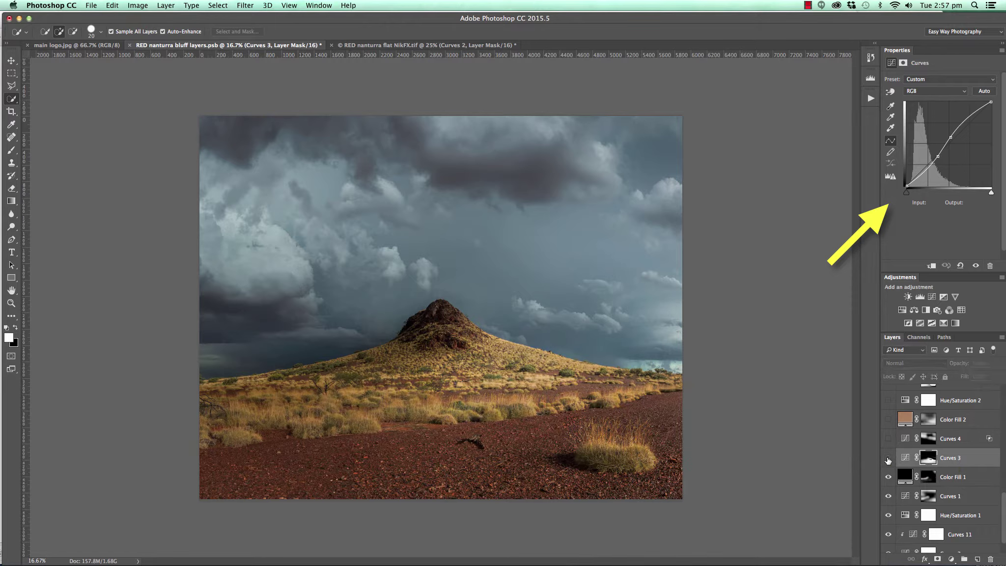
click(888, 459)
click(888, 459)
click(888, 459)
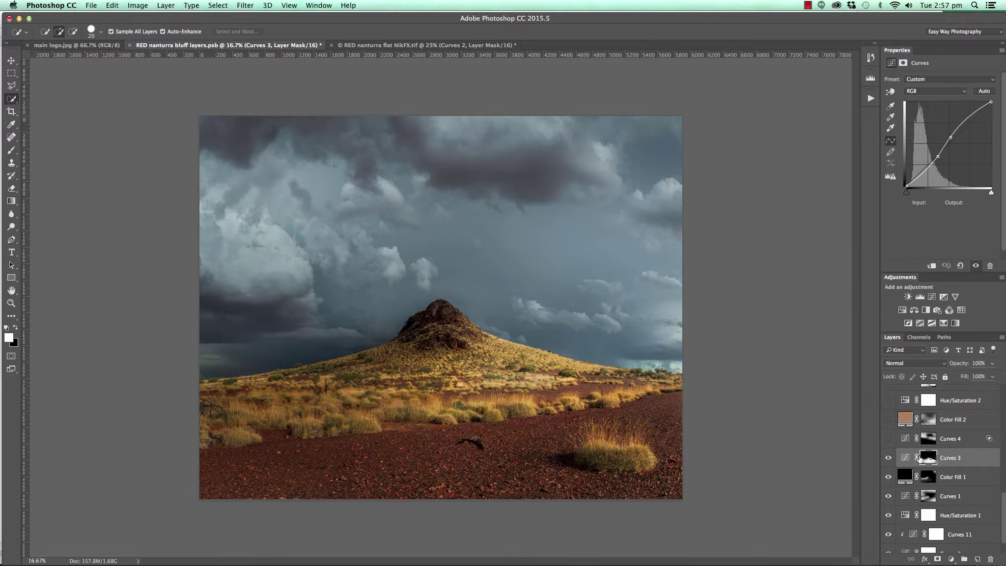
Select and turn on the Curves 4 adjustment layer, switching it off and on to compare its effect.
scroll(894, 459, up, 1)
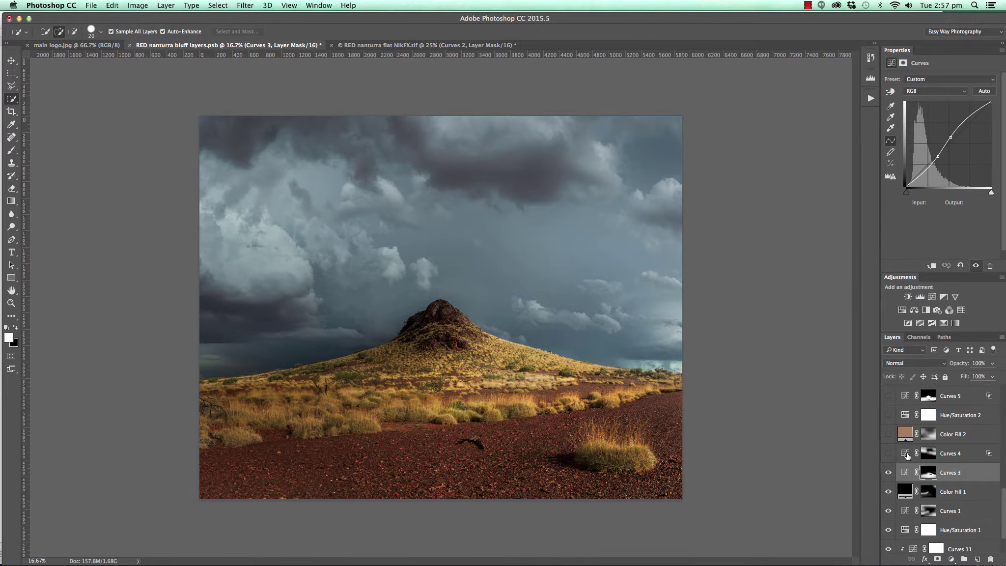
click(906, 455)
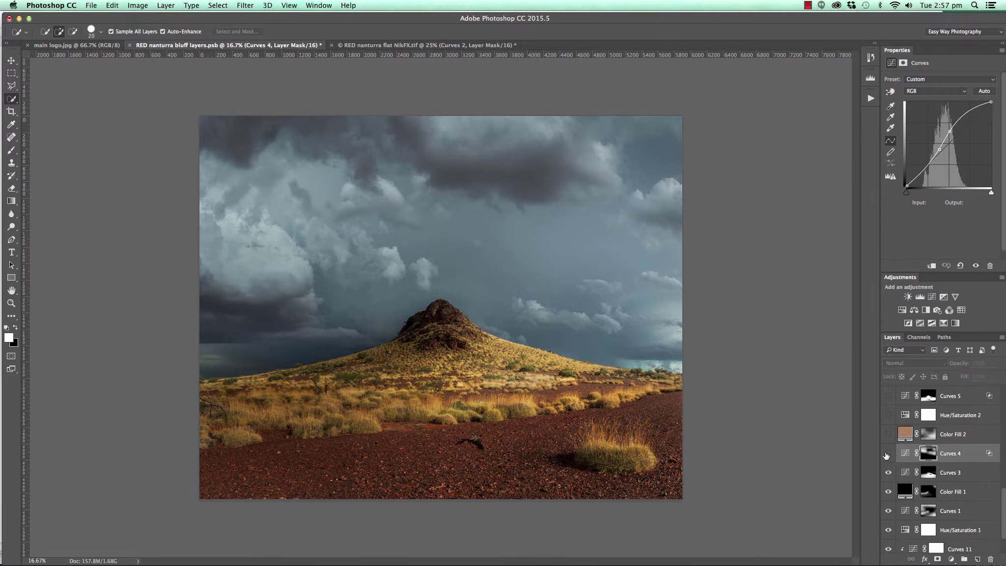
click(887, 455)
click(887, 455)
click(887, 455)
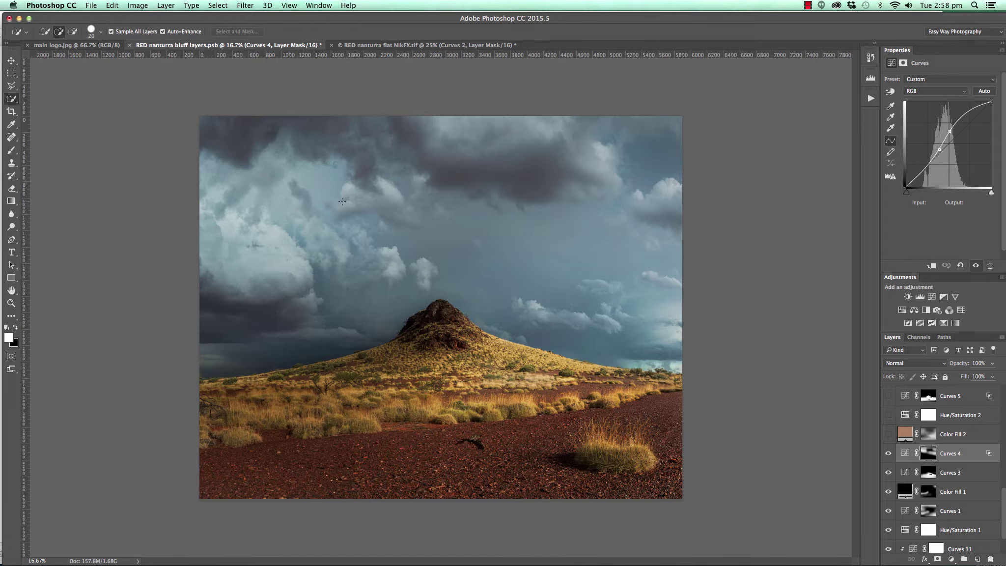
Try the Curves 4 Blend If highlight slider for the underlying layer at 255 and split at 70 / 255, discarding the changes.
scroll(978, 476, up, 2)
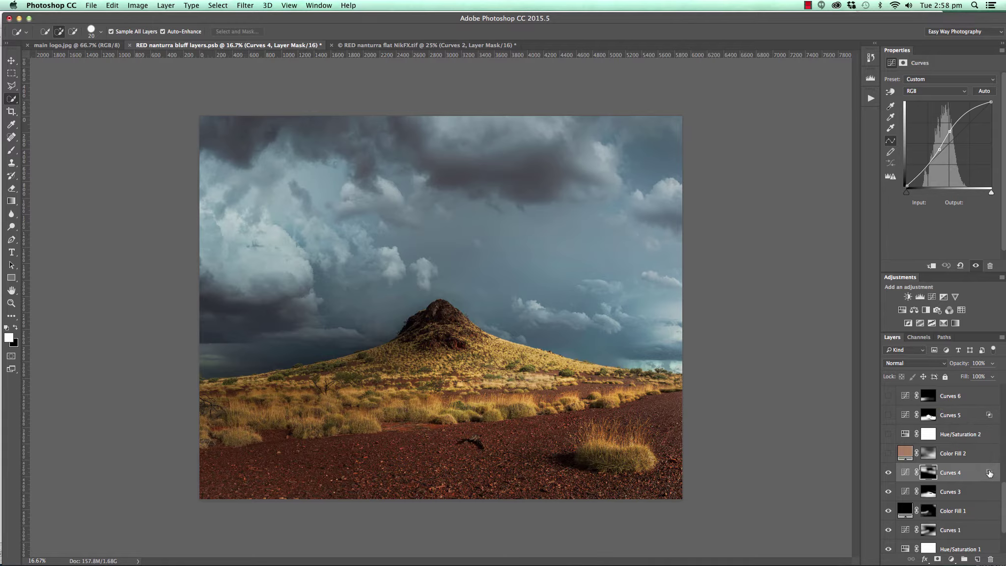
double_click(989, 473)
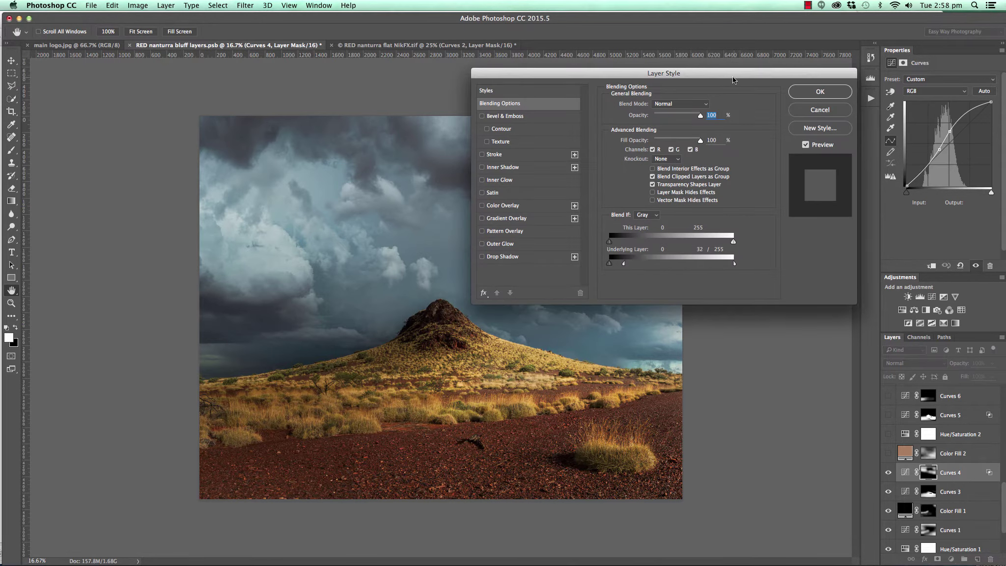
drag(726, 76, 895, 6)
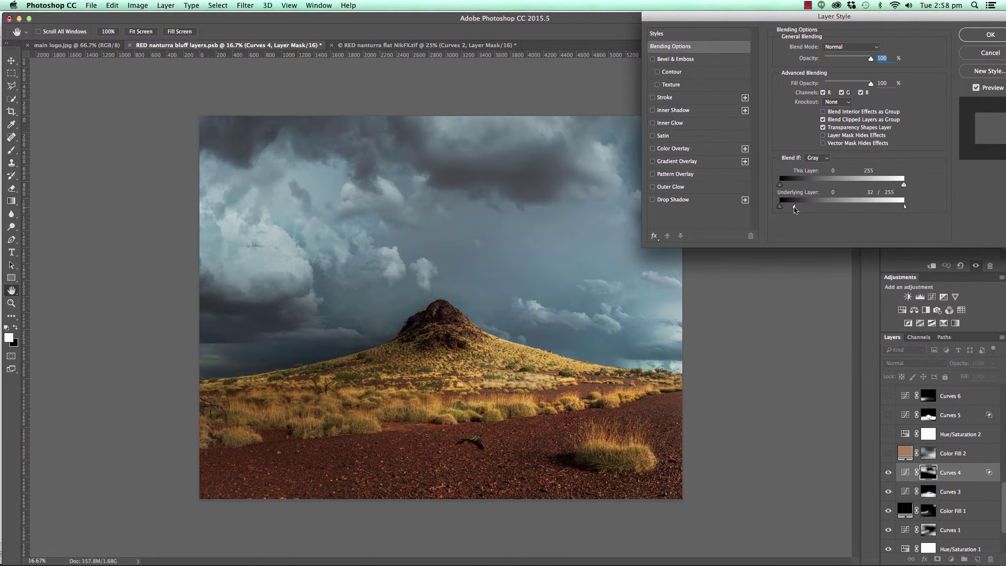
drag(794, 209, 914, 206)
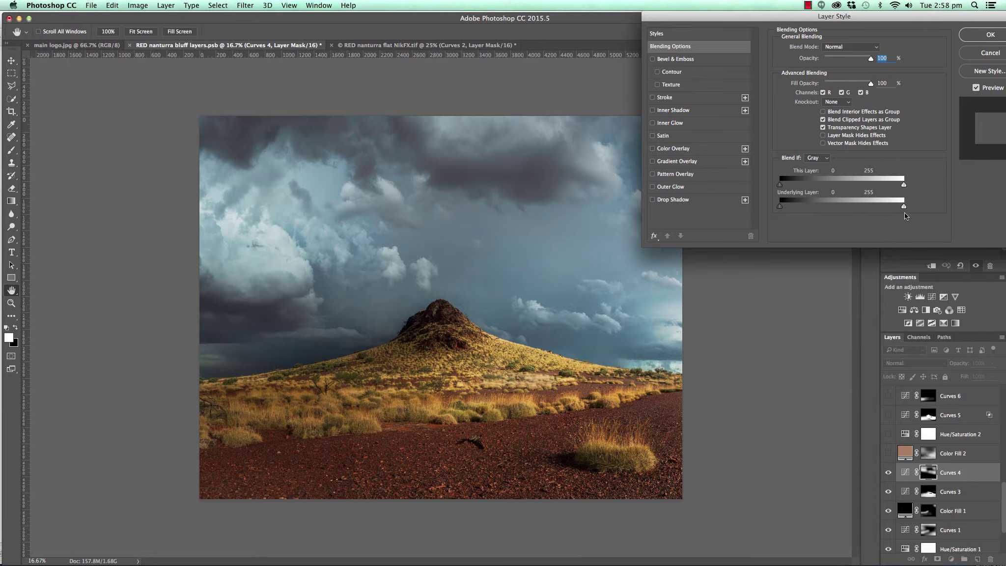
key(alt)
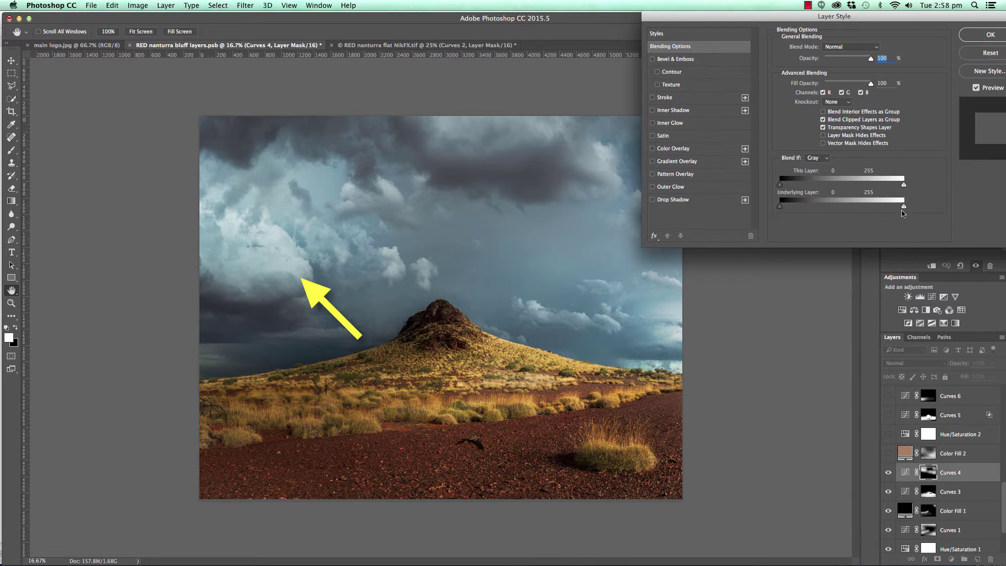
drag(903, 209, 813, 211)
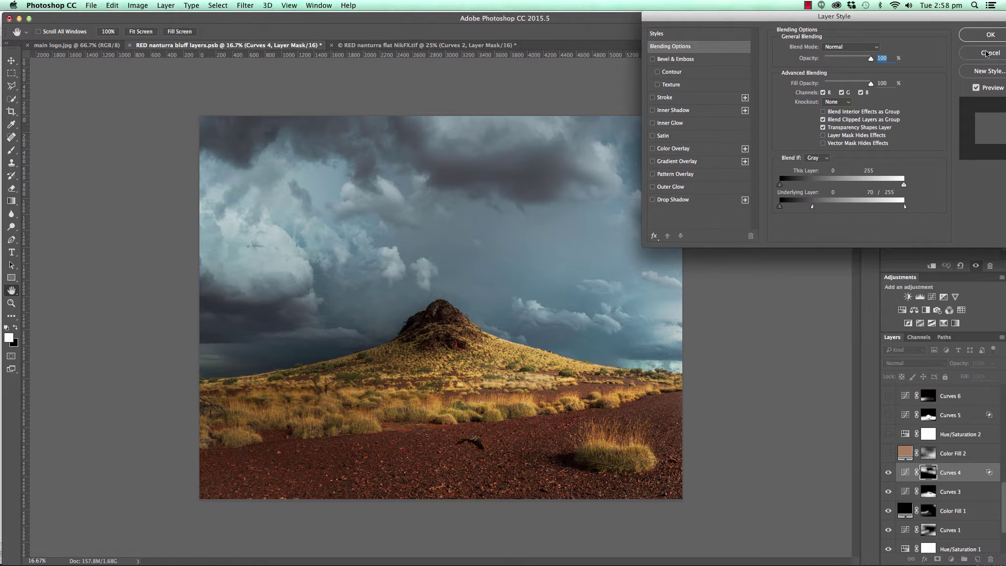
click(986, 53)
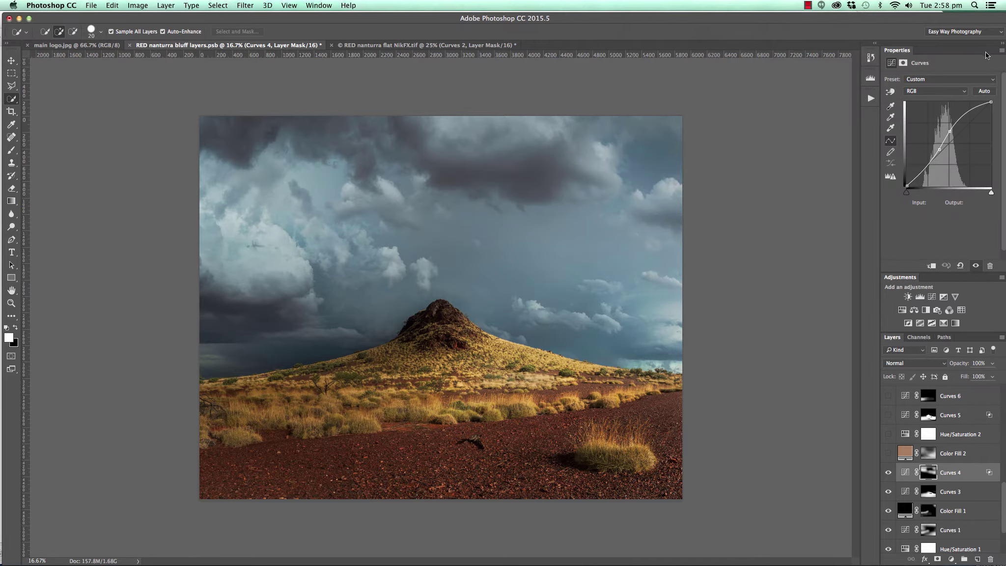
Select and turn on the brown Color Fill 2 layer, switching it off and on to compare its effect.
click(979, 457)
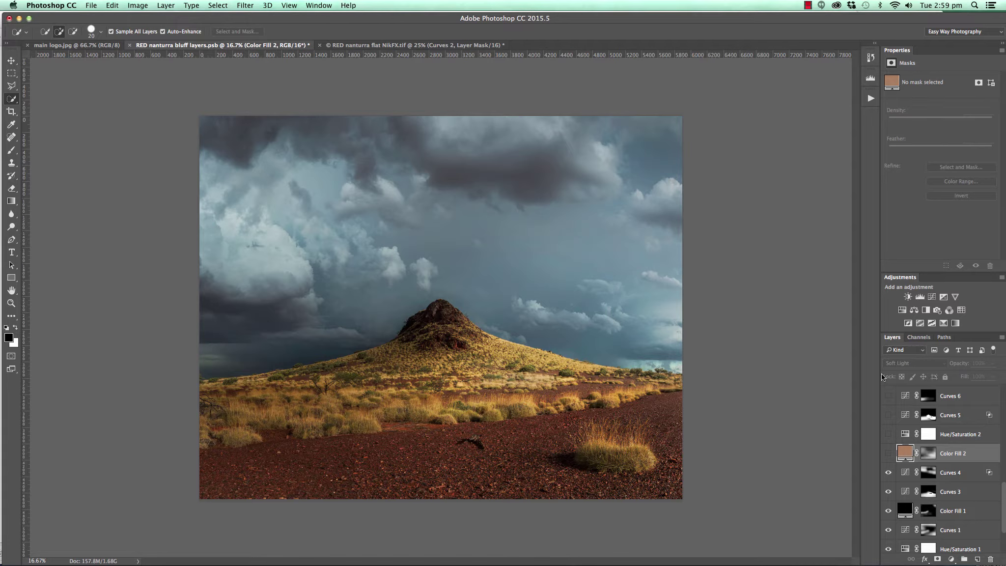
click(888, 454)
click(888, 453)
click(888, 453)
Compare the blend mode and opacity of Color Fill 1 with those of Color Fill 2, leaving Color Fill 2 selected.
scroll(968, 470, down, 1)
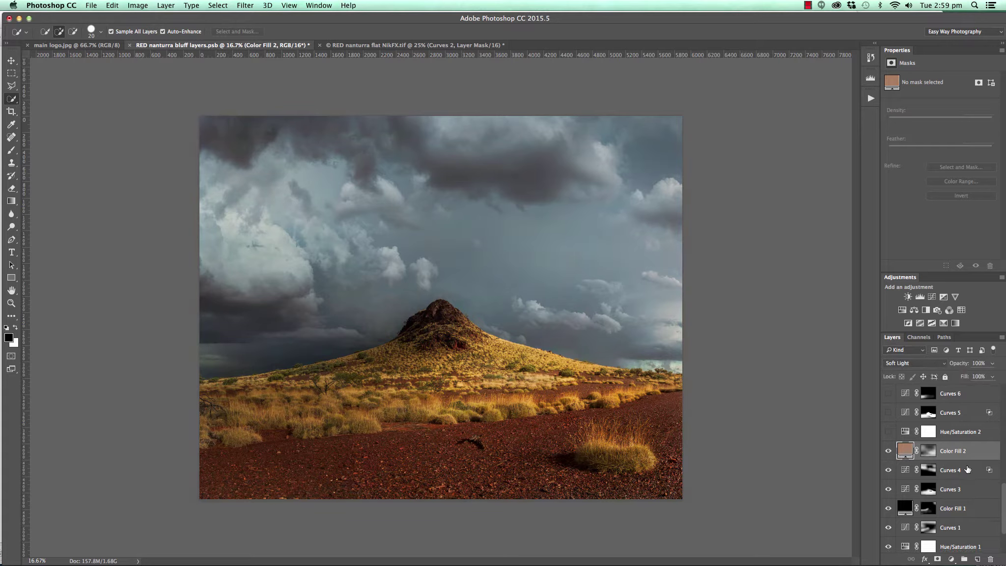
click(973, 503)
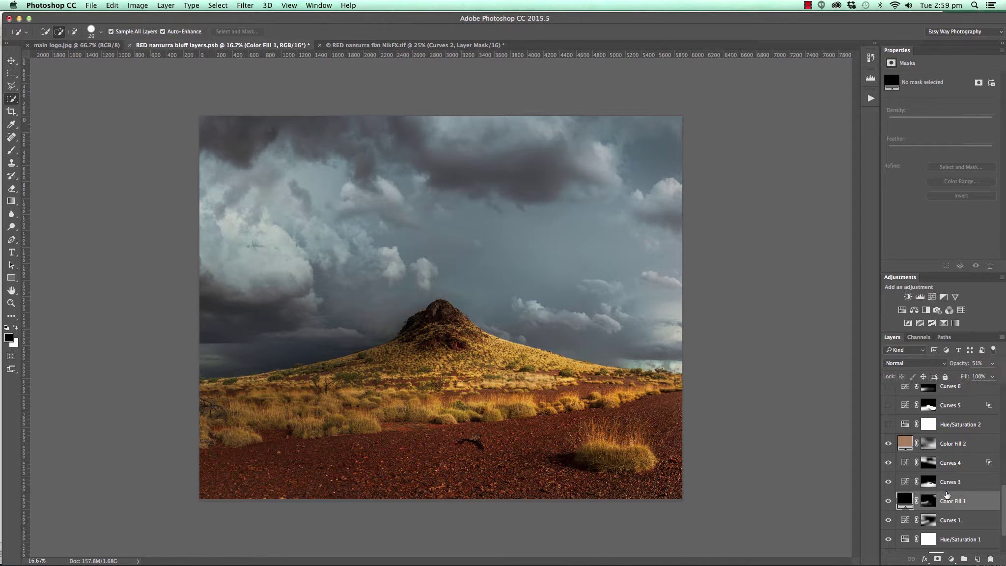
scroll(946, 494, up, 1)
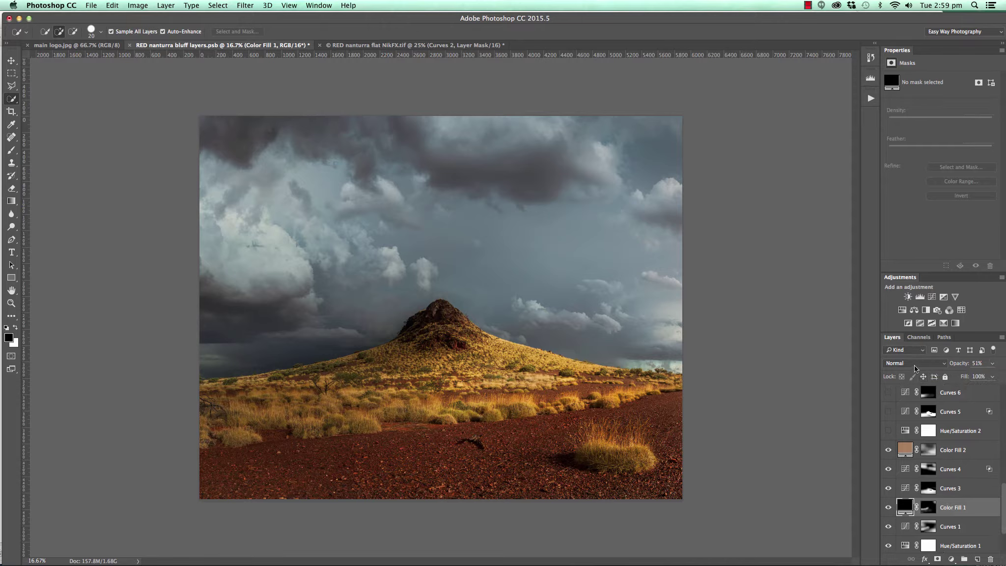
click(974, 450)
Switch the Color Fill 2 layer off and on twice to examine its Soft Light effect on the image.
scroll(928, 486, up, 3)
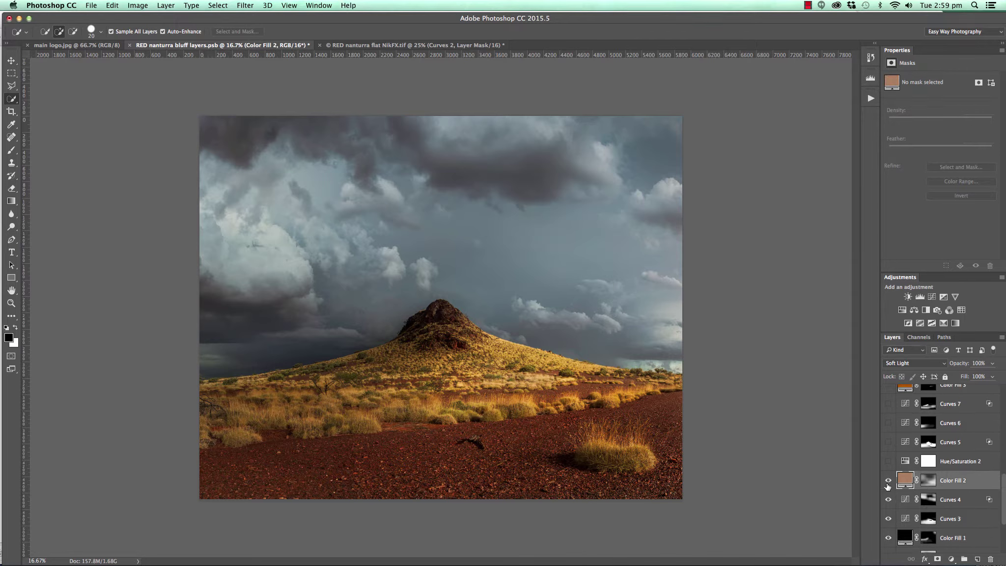
click(887, 481)
click(888, 484)
scroll(887, 486, down, 1)
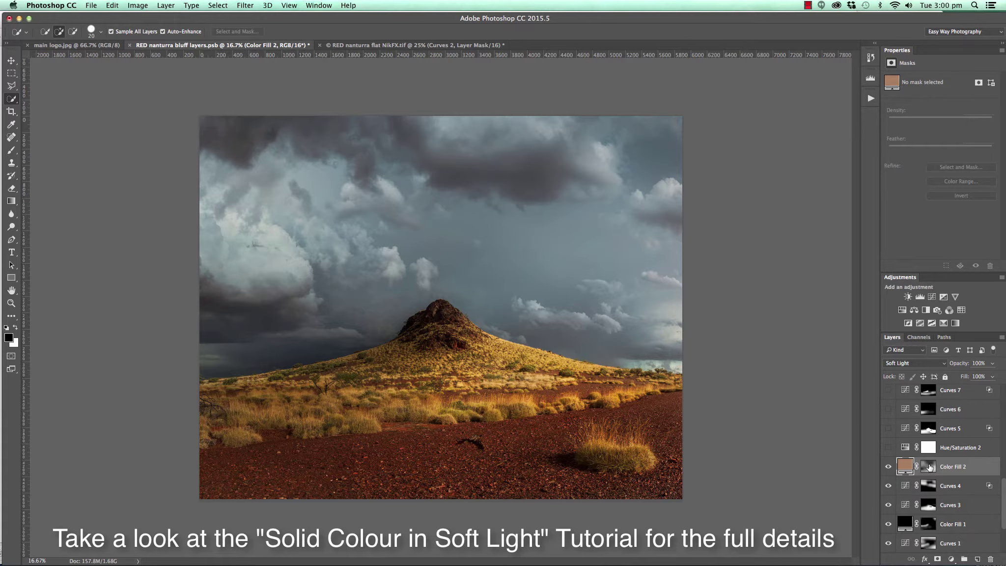
click(888, 467)
click(888, 468)
Select and turn on the Hue/Saturation 2 adjustment layer, switching it off and on repeatedly to compare its desaturating effect.
click(944, 447)
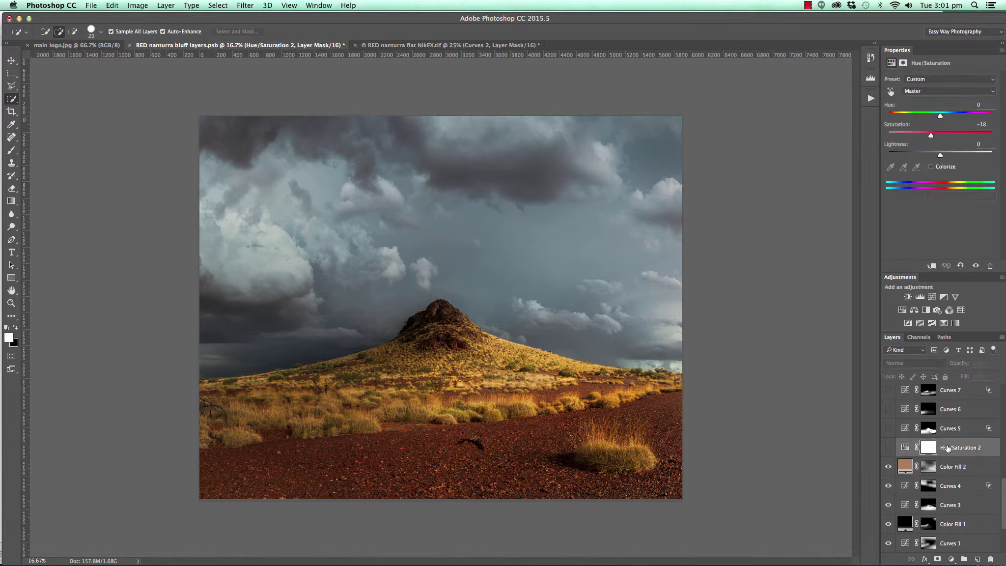
click(888, 447)
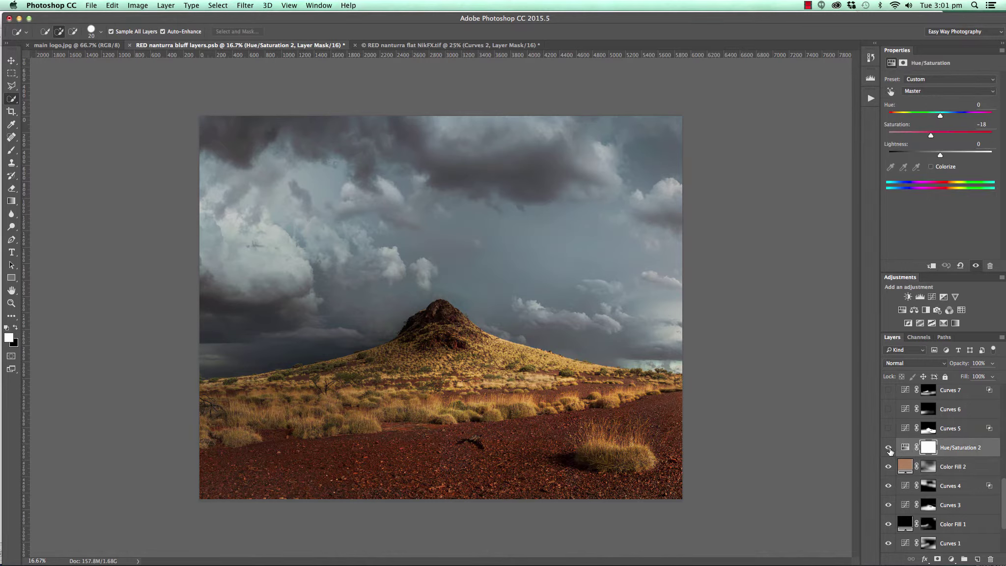
click(889, 449)
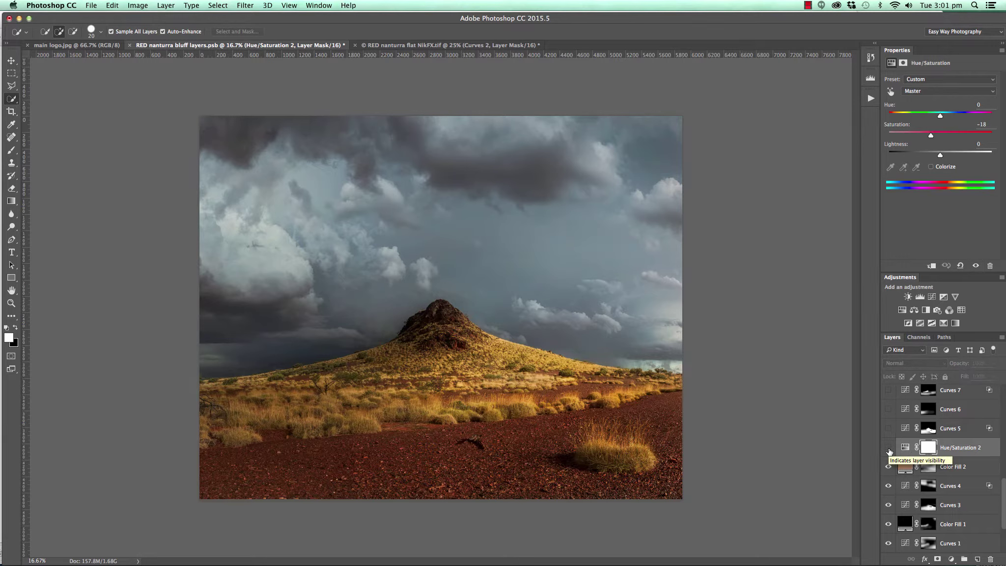
click(889, 449)
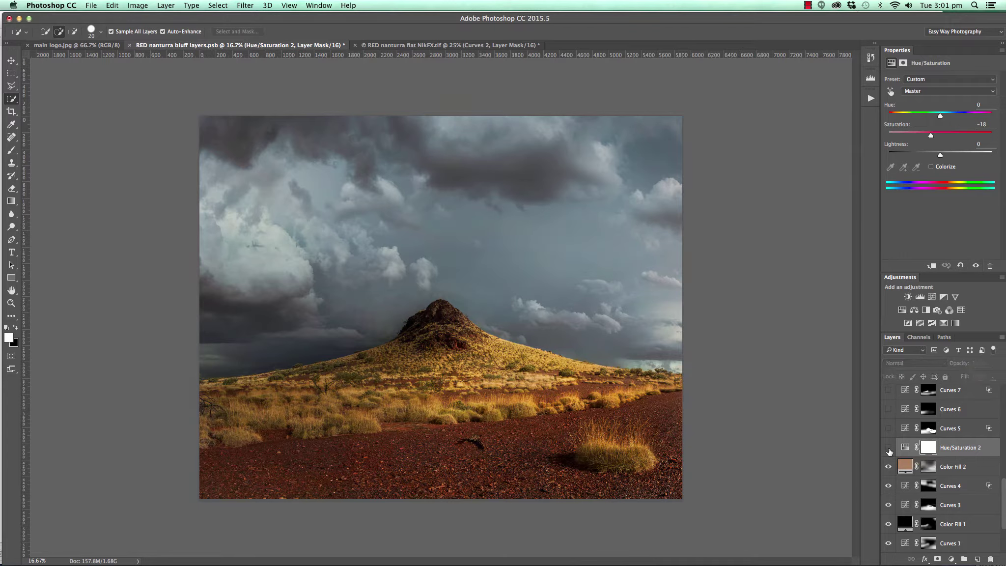
click(889, 448)
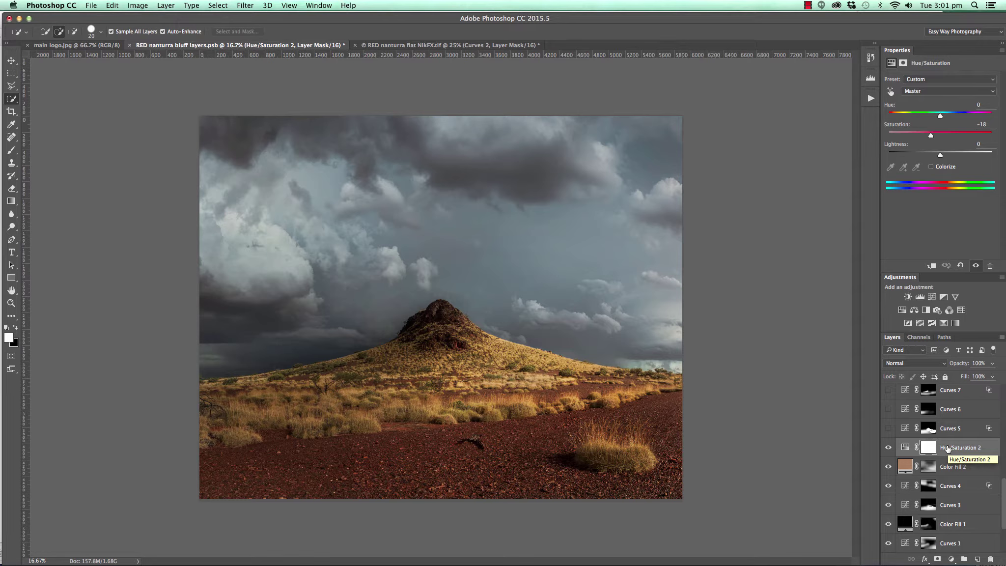
click(887, 447)
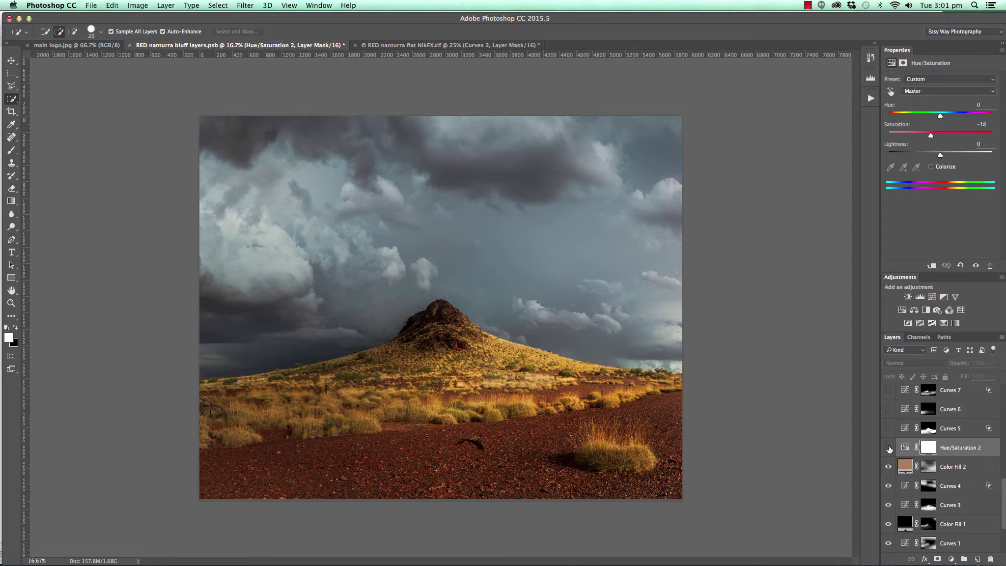
click(888, 447)
Select and turn on the Curves 5 adjustment layer, switching it off and on to compare its effect.
click(903, 431)
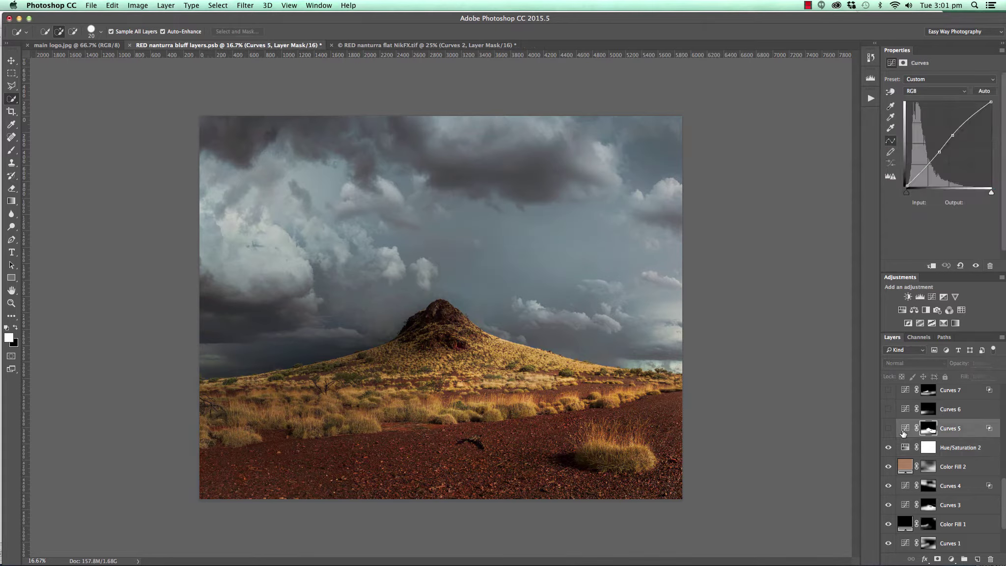
click(888, 428)
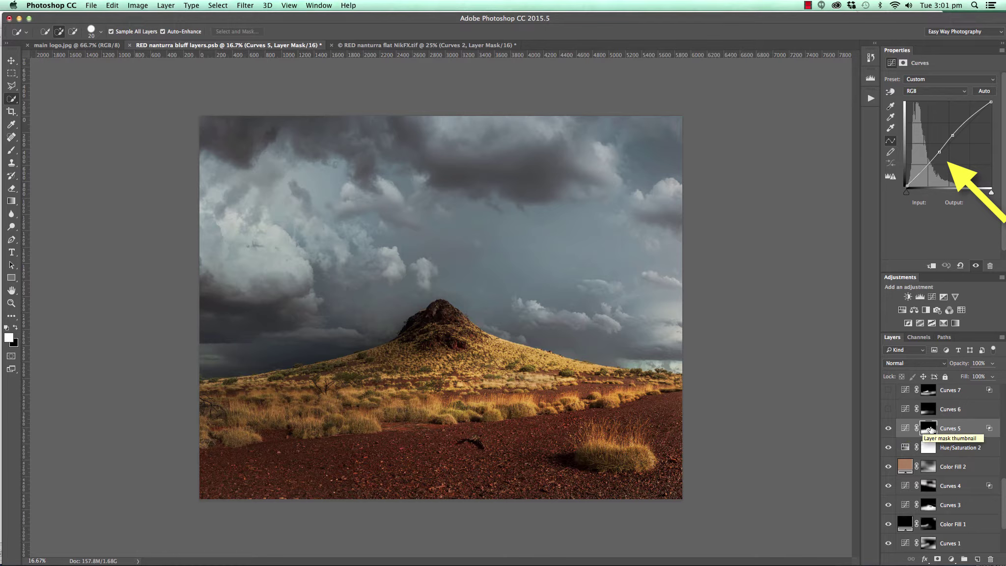
click(887, 429)
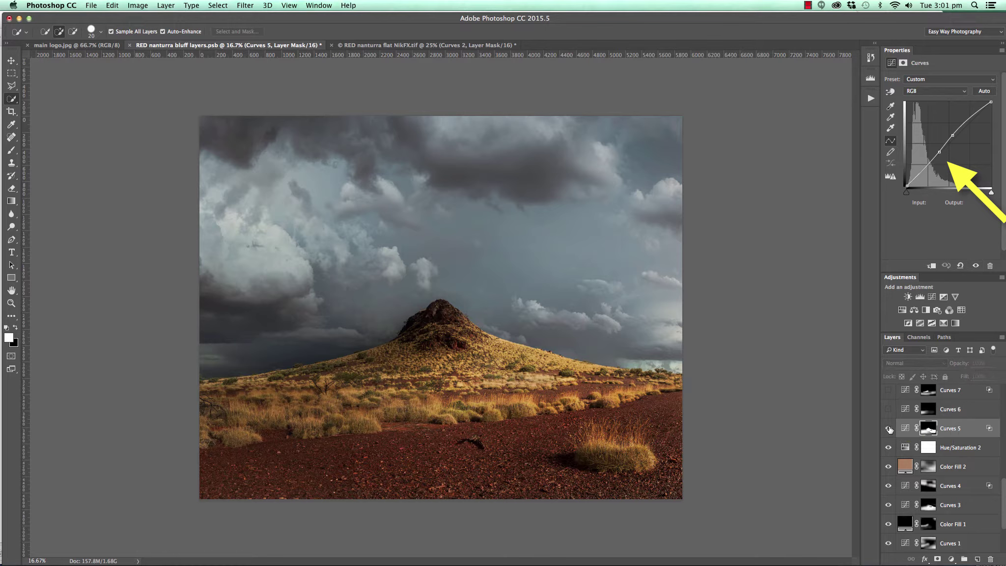
click(887, 428)
Select the Curves 6 layer, view its layer mask on its own and return to the image.
scroll(890, 454, up, 1)
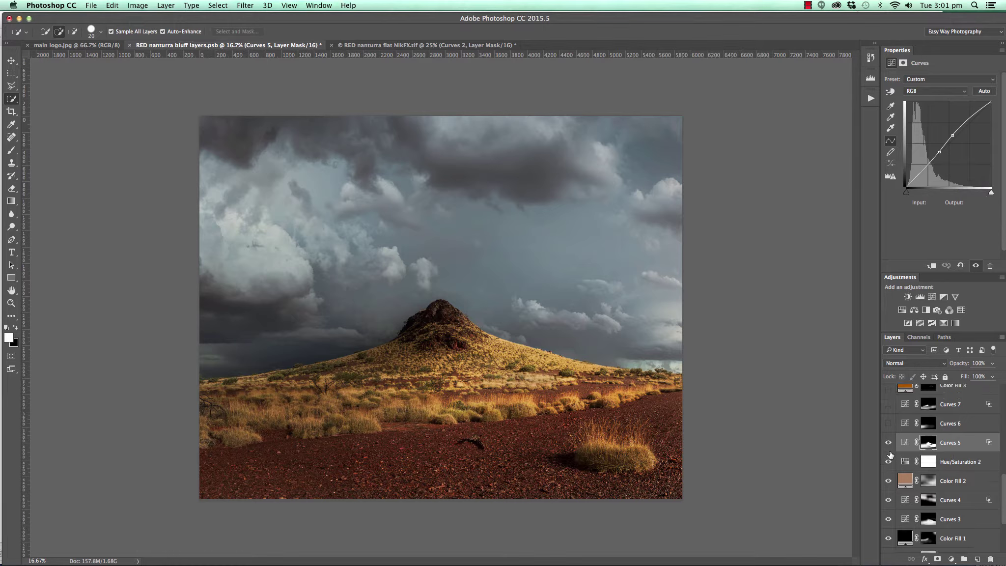
scroll(890, 454, up, 1)
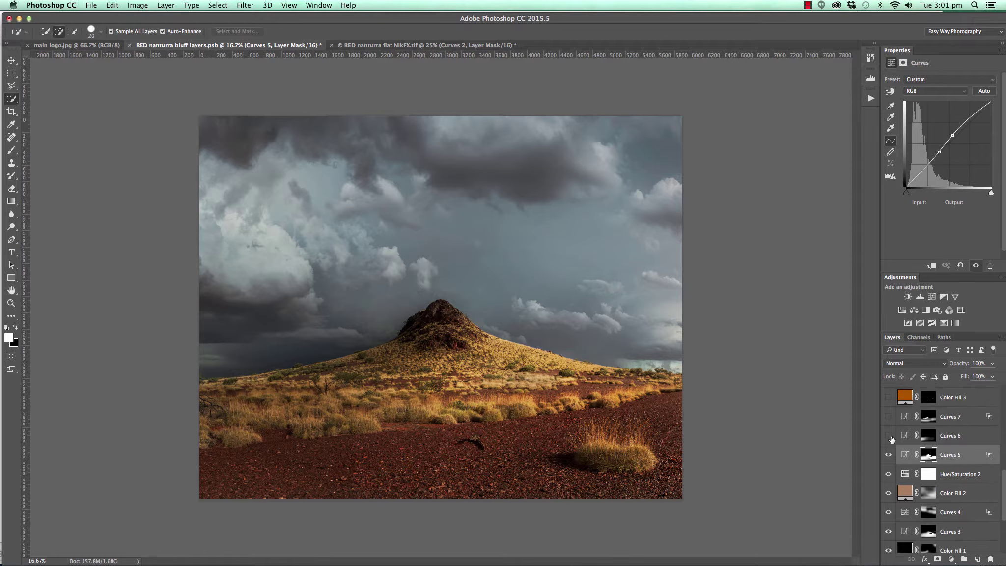
click(906, 436)
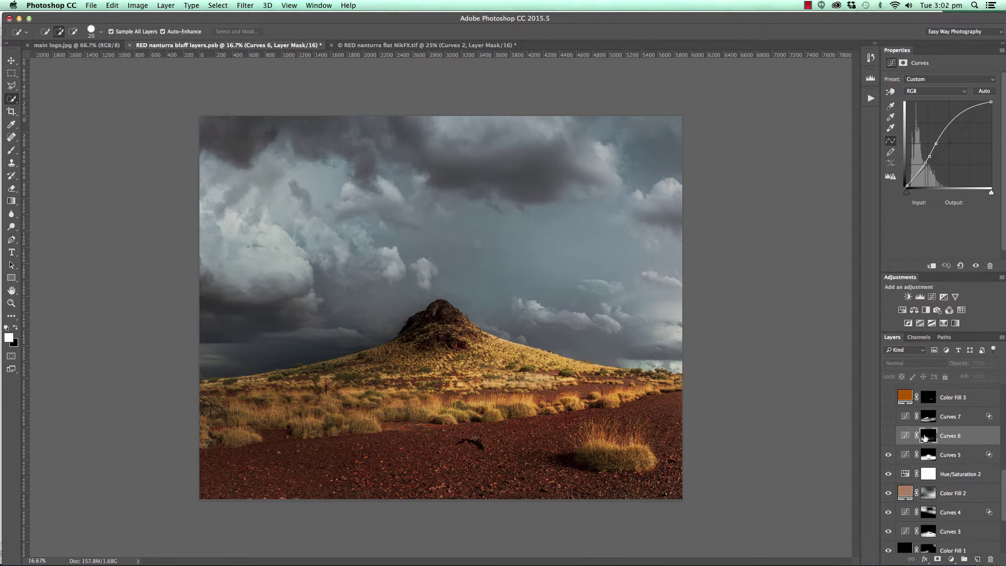
alt+click(925, 437)
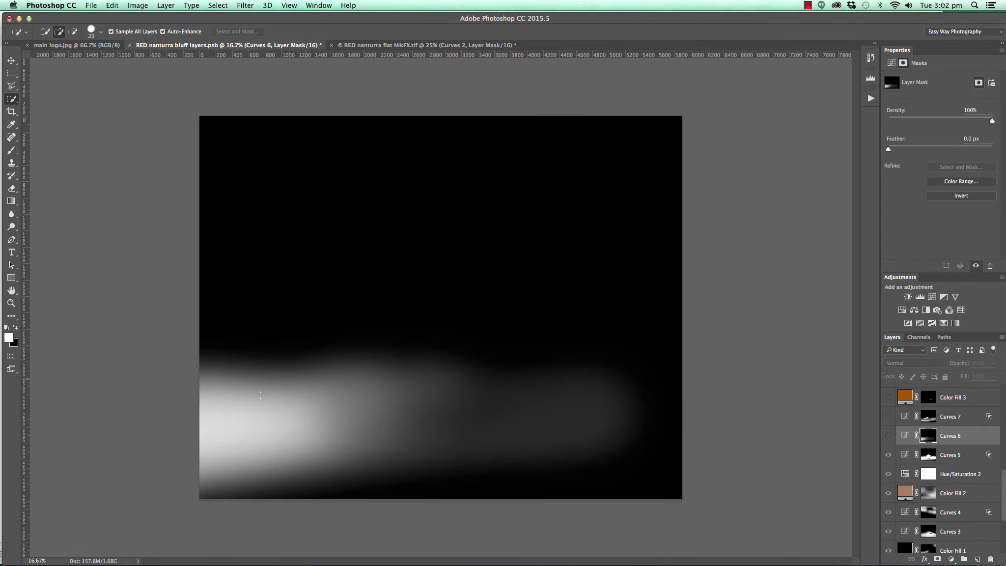
alt+click(927, 436)
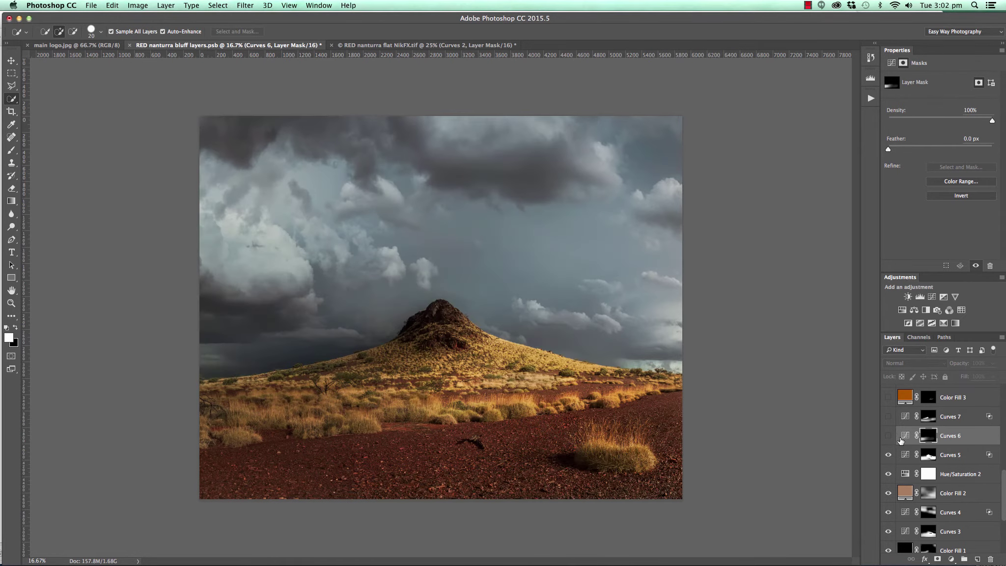
Turn on the Curves 6 adjustment layer, switching it off and on to compare its effect on the foreground.
click(889, 436)
click(889, 436)
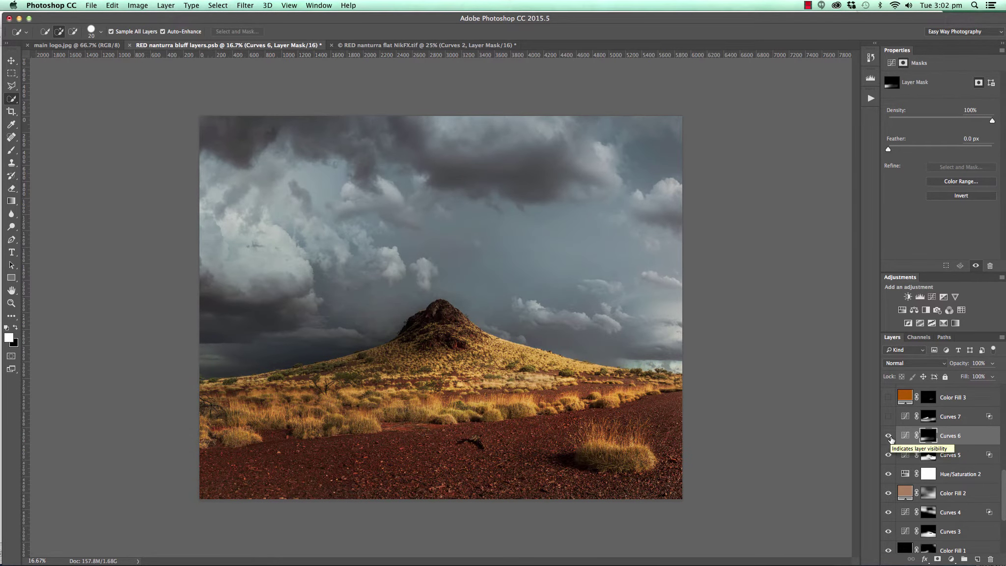
click(888, 436)
click(888, 435)
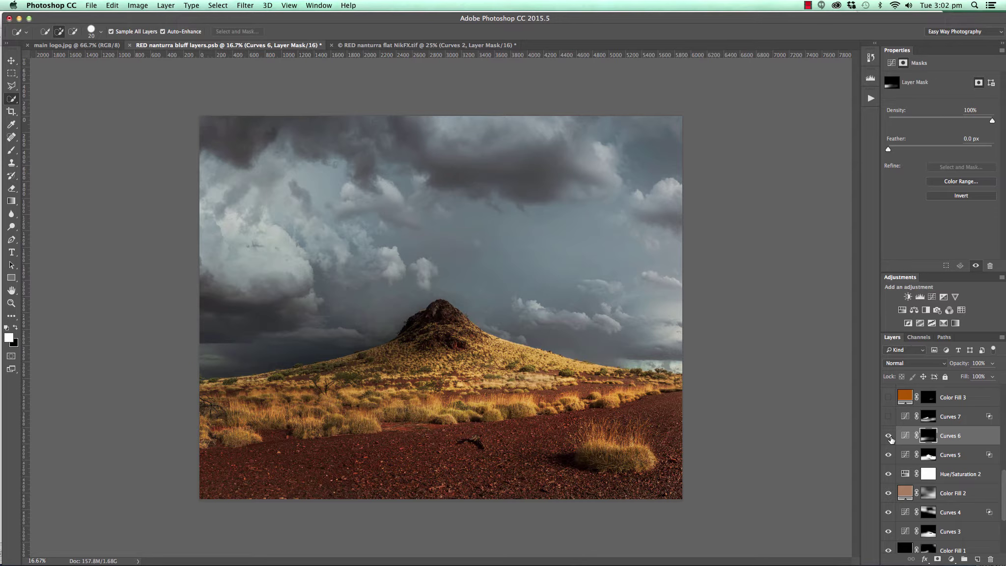
Switch the Curves 6 layer off and on to compare its effect, show its curve settings and activate the Brush tool.
click(888, 436)
click(888, 436)
click(905, 435)
click(888, 435)
click(888, 435)
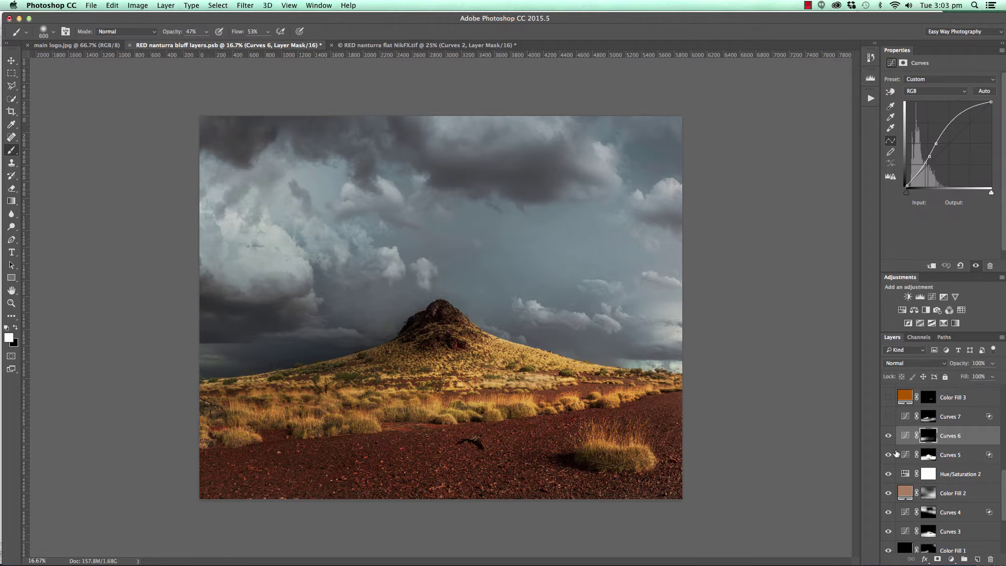
key(b)
Turn on the Curves 7 adjustment layer, show its curve settings and switch it off and on to compare.
scroll(896, 453, up, 1)
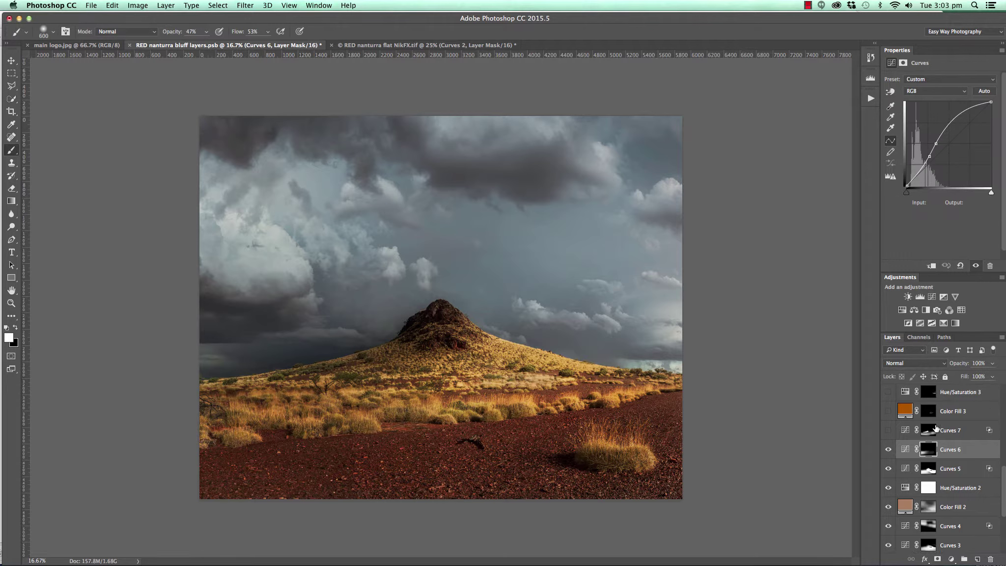
click(888, 430)
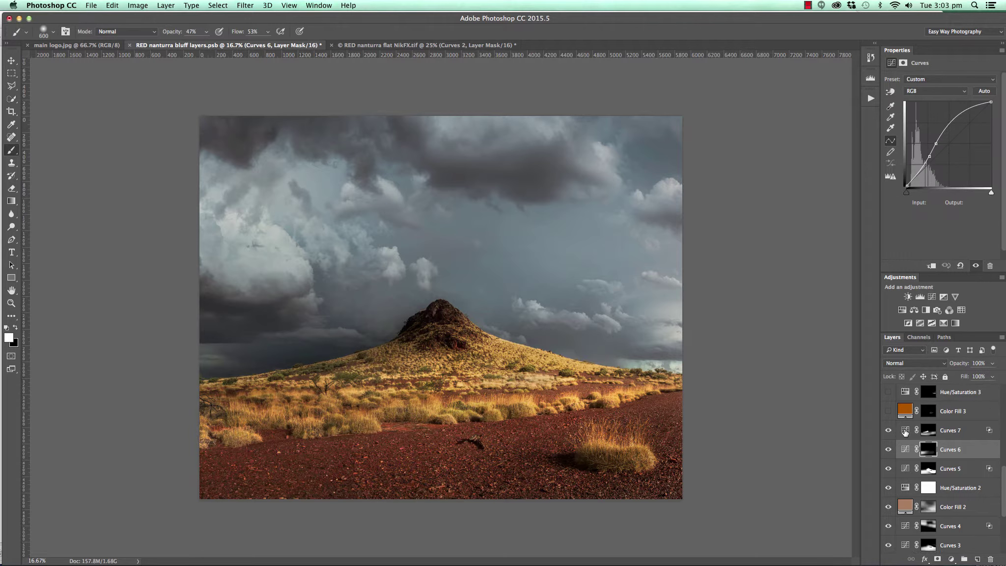
click(902, 431)
click(887, 430)
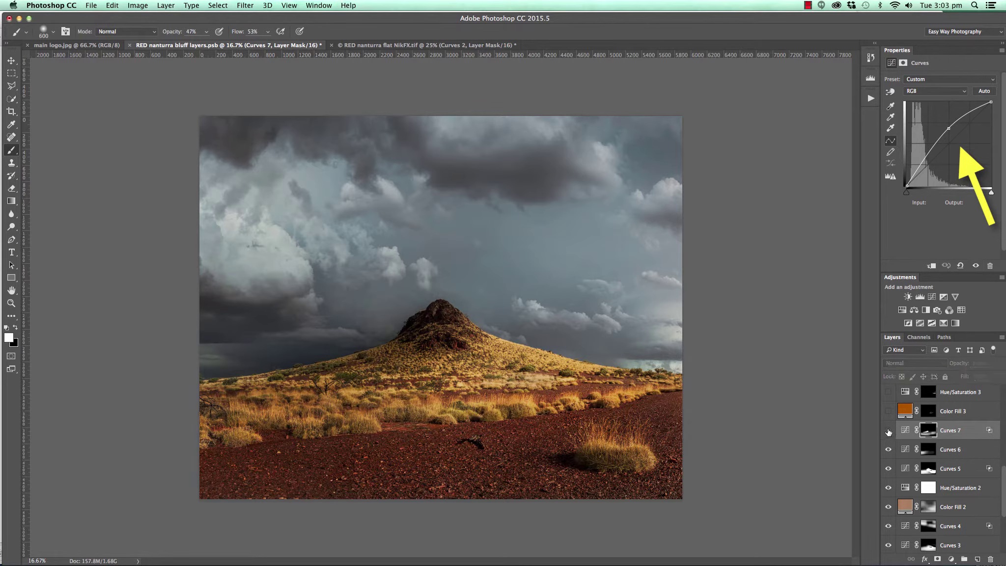
click(887, 430)
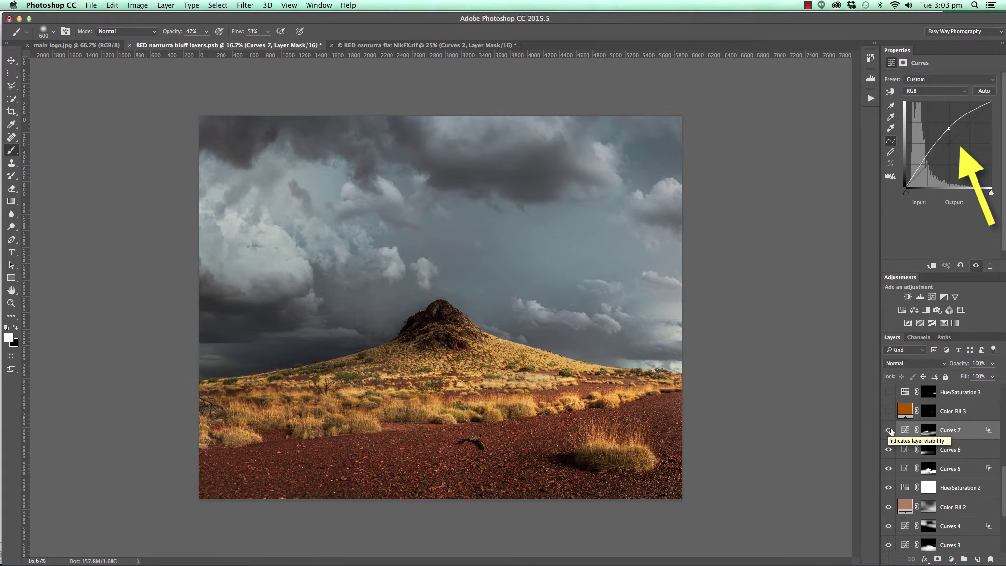
View the Curves 7 layer mask on its own, return to the image and compare it with the layer off and on.
alt+click(923, 431)
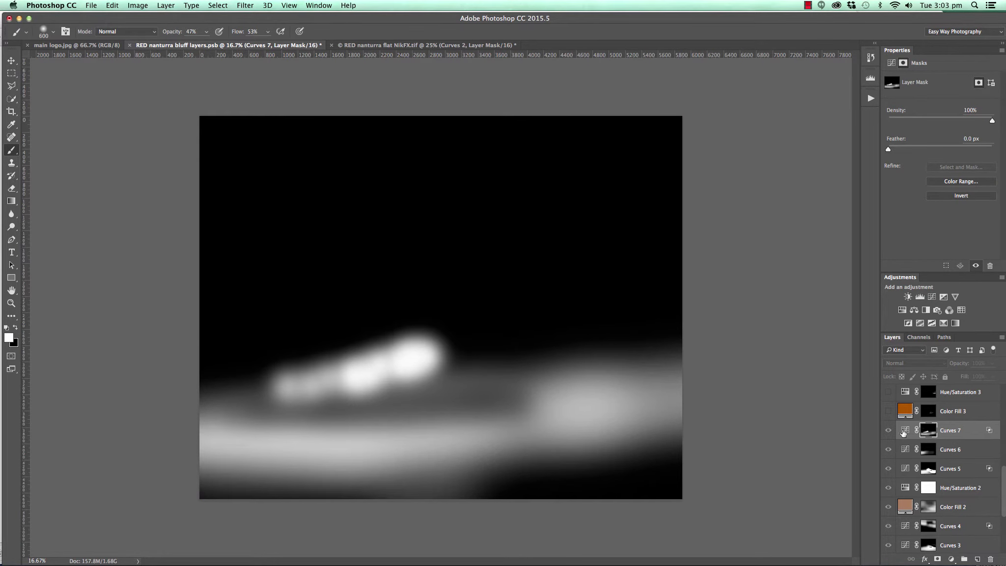
click(888, 431)
click(887, 431)
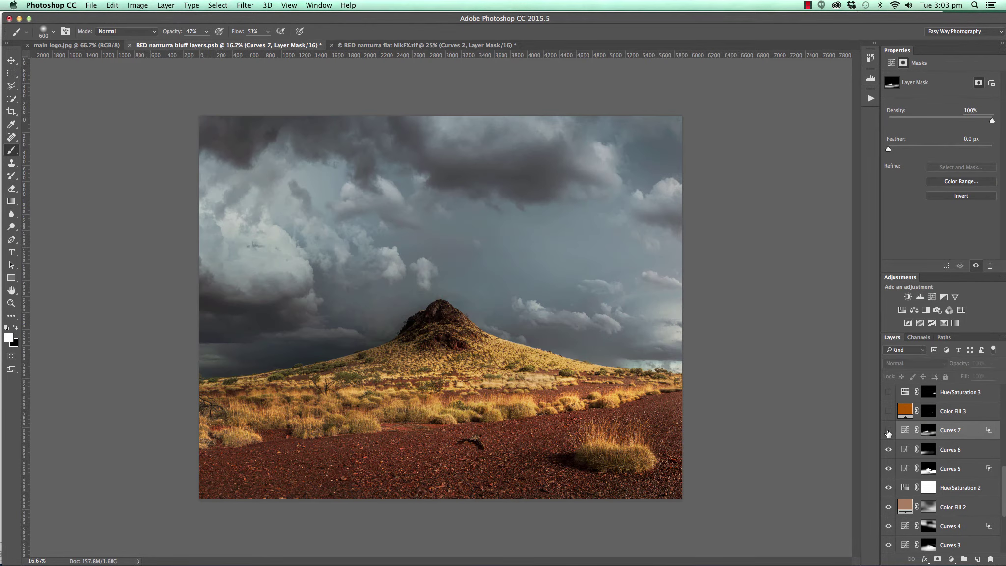
click(887, 431)
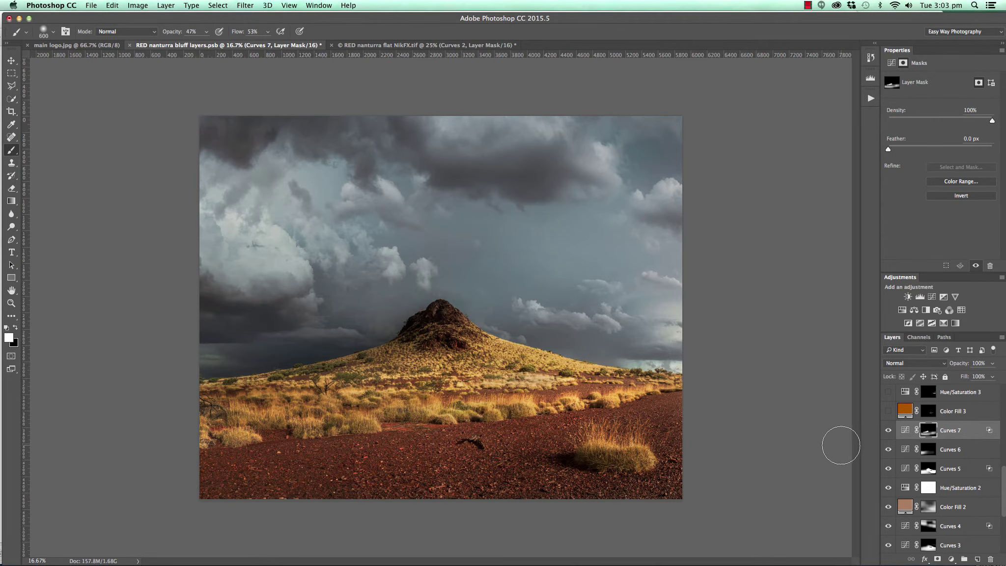
click(889, 432)
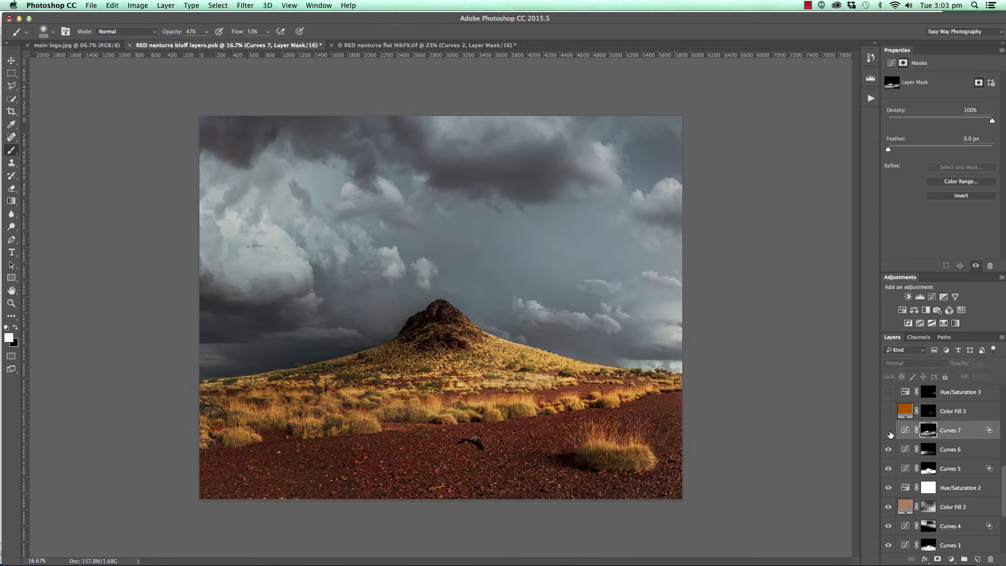
click(888, 430)
Turn on the Color Fill 3 layer, switching it off and on to compare its effect.
scroll(903, 441, up, 2)
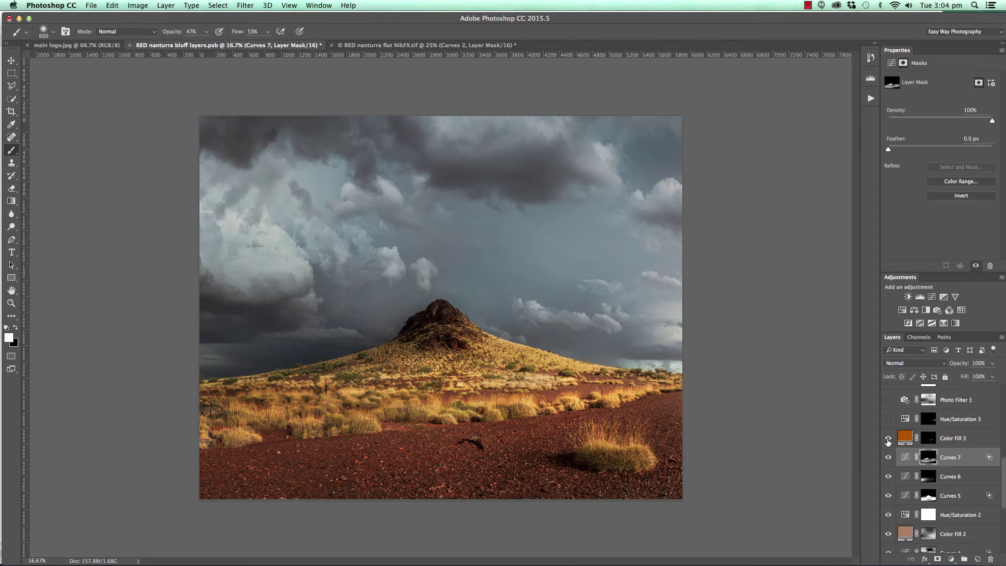
click(888, 439)
click(888, 439)
Select the Hue/Saturation 3 layer, preview its effect on and off, and view its layer mask on its own.
scroll(912, 456, up, 1)
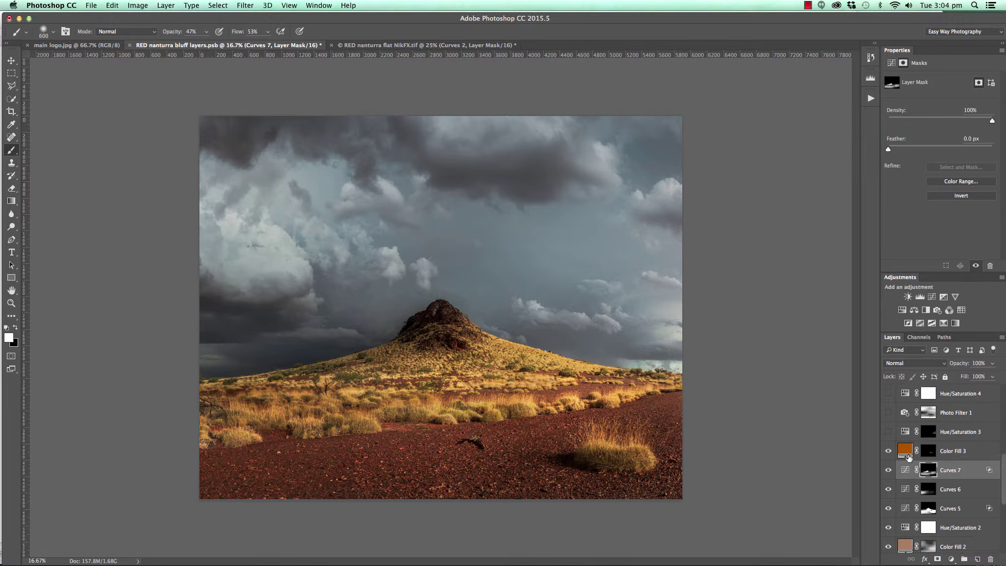
scroll(908, 457, up, 1)
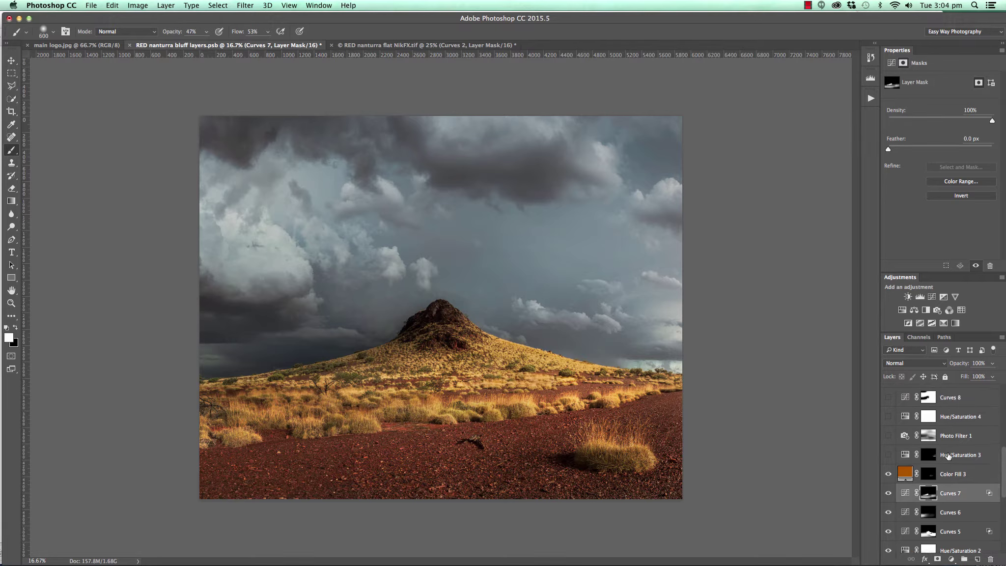
click(942, 457)
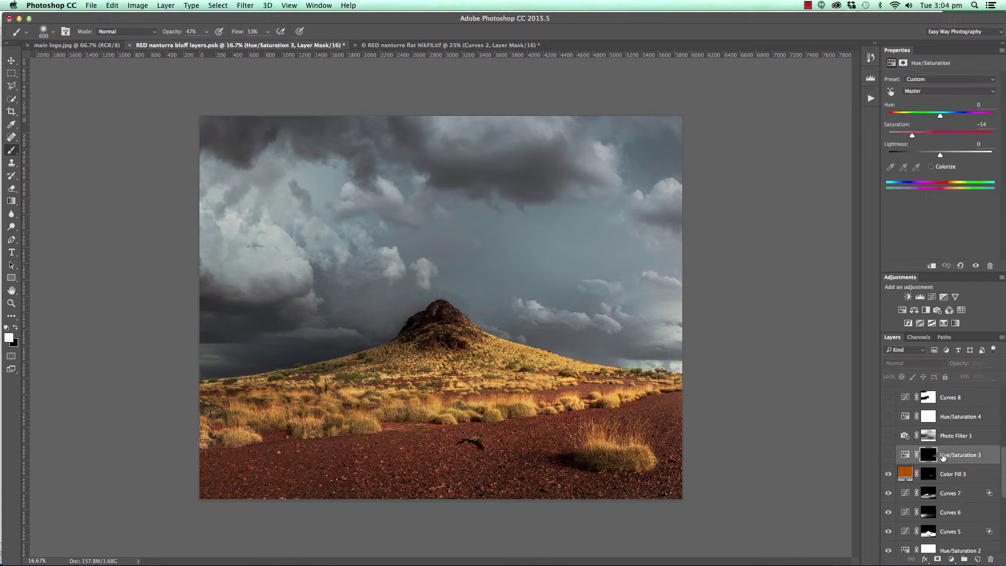
click(888, 455)
click(887, 456)
alt+click(928, 454)
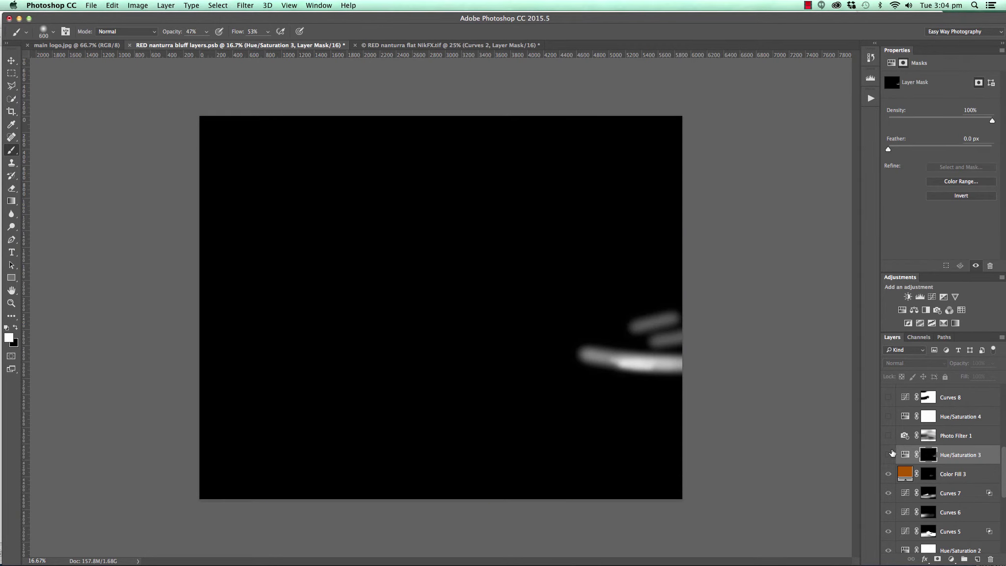
Return from the mask view and turn on the Hue/Saturation 3 layer, comparing the image with it off and on.
click(889, 455)
click(888, 455)
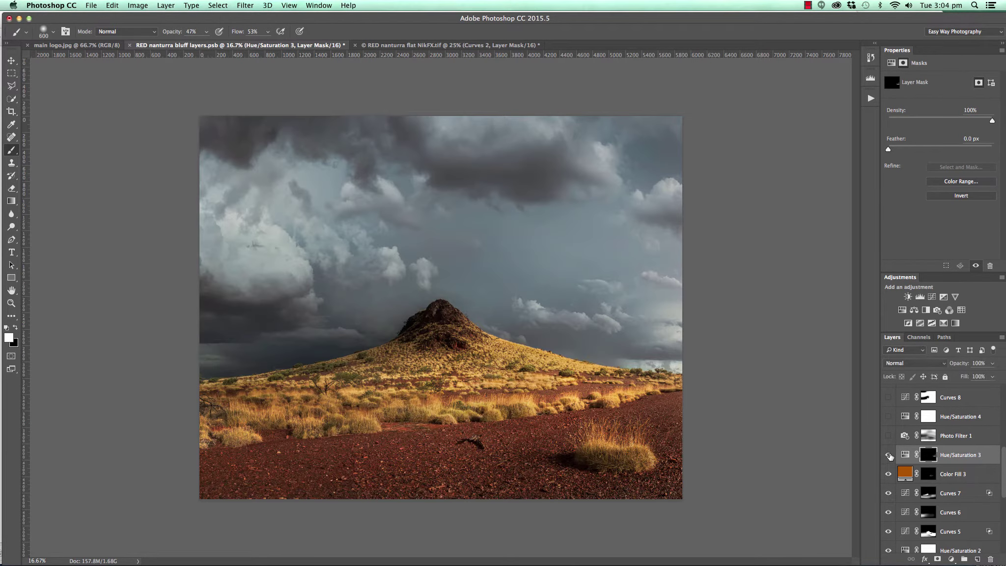
click(889, 455)
click(888, 454)
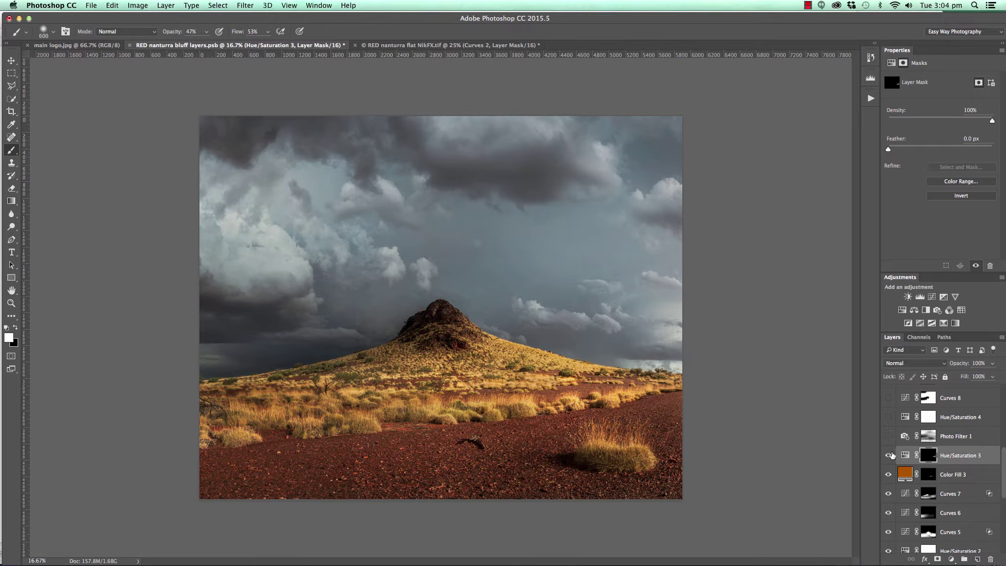
Turn on the Photo Filter 1 layer, show its filter settings and switch it off and on repeatedly to compare.
scroll(916, 462, up, 1)
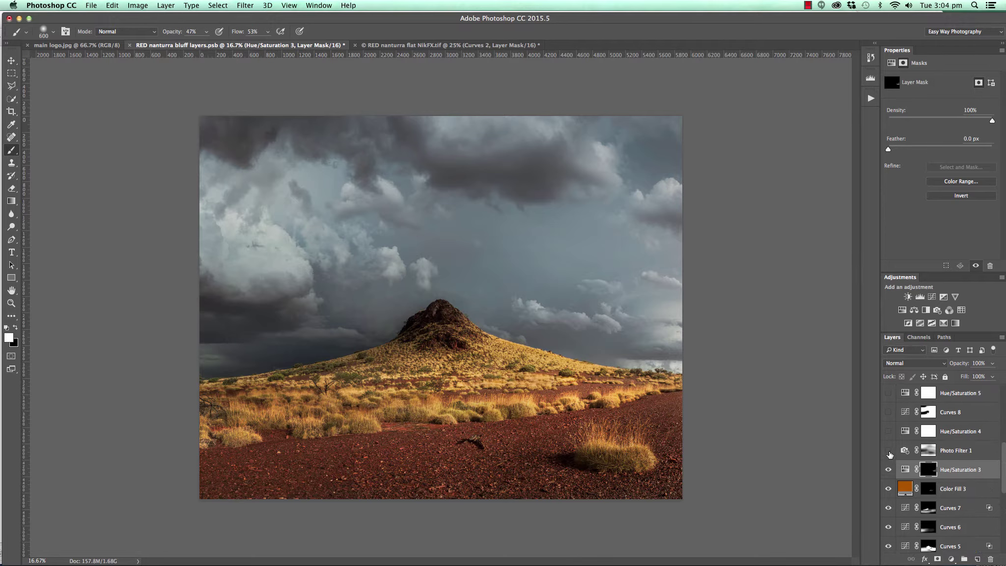
click(888, 450)
click(888, 450)
click(906, 451)
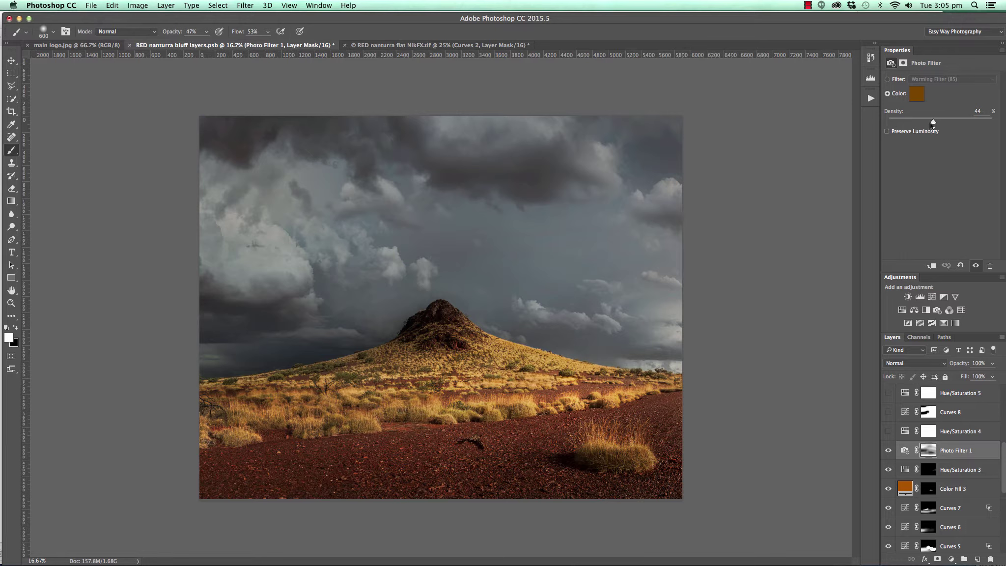
click(888, 450)
click(888, 450)
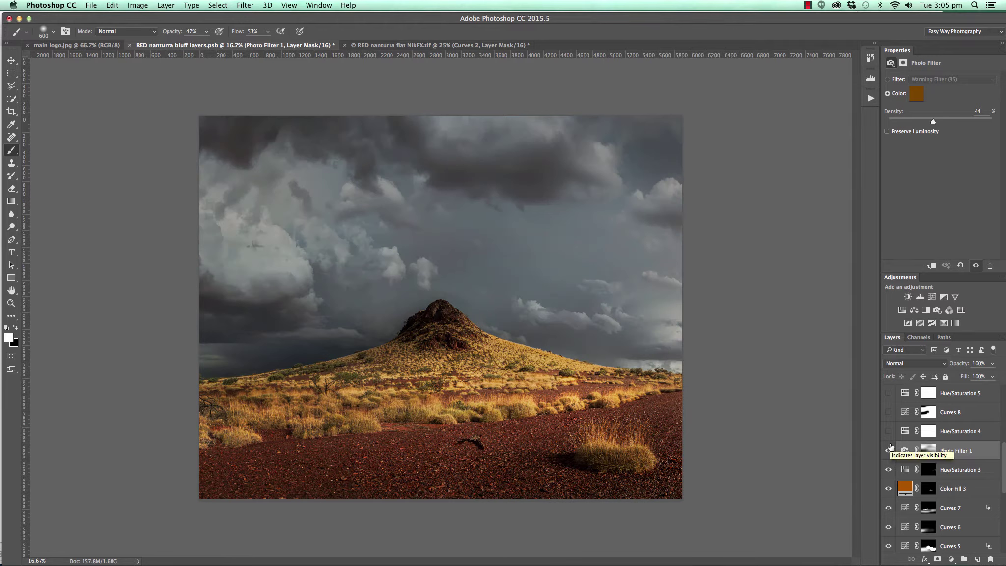
click(888, 449)
click(888, 449)
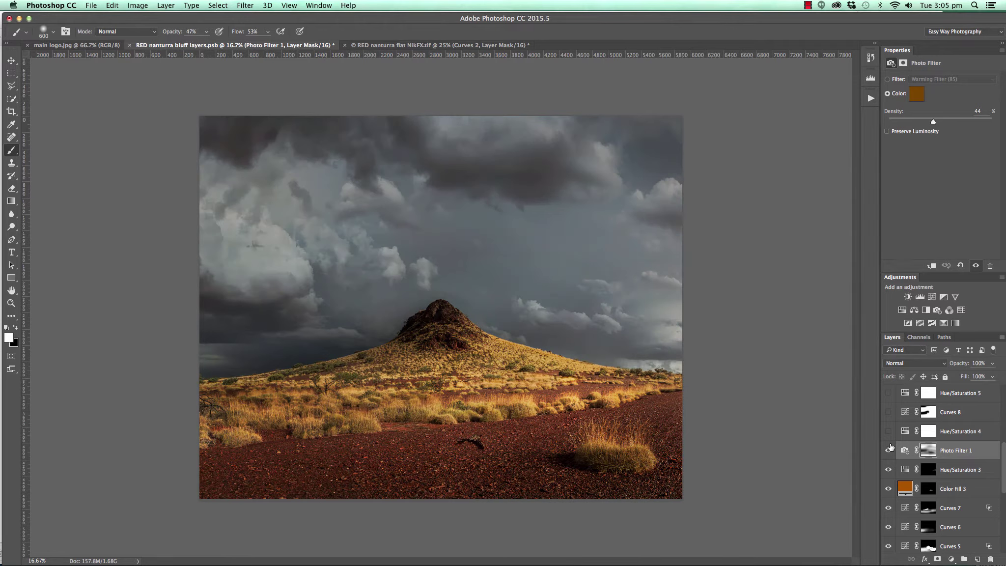
Select the Hue/Saturation 4 adjustment layer to show its settings and turn it on.
scroll(913, 450, up, 1)
scroll(914, 451, up, 1)
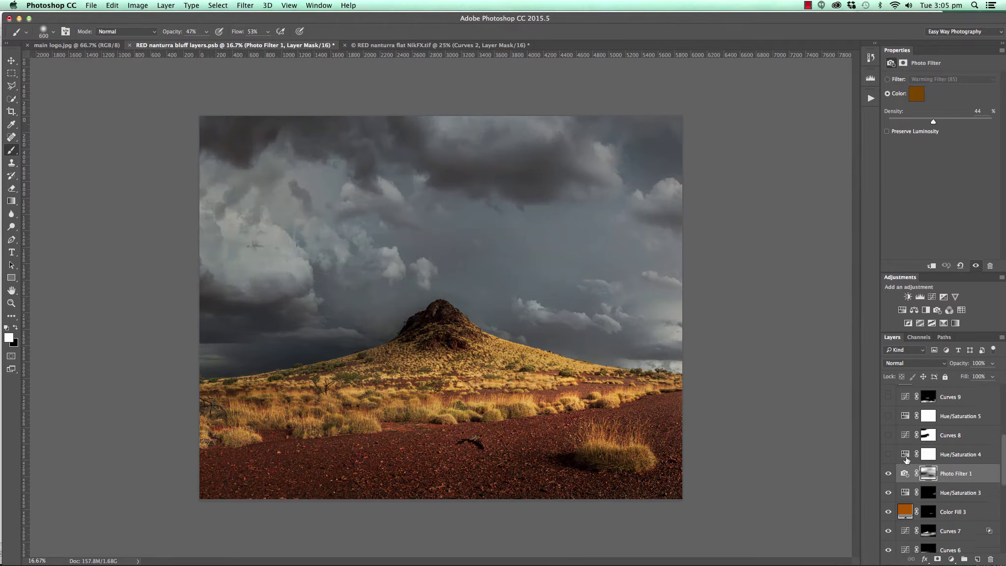
click(905, 456)
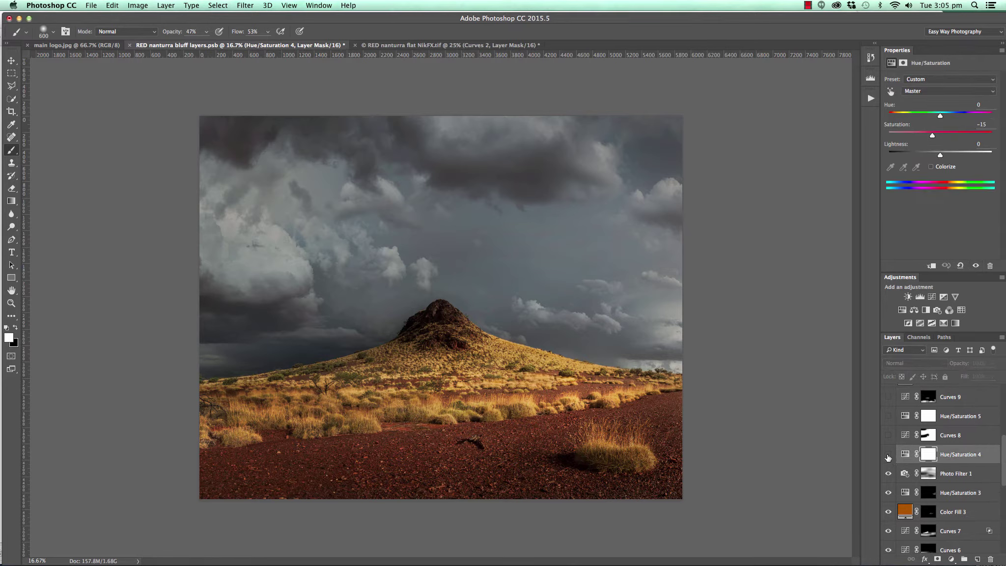
click(888, 455)
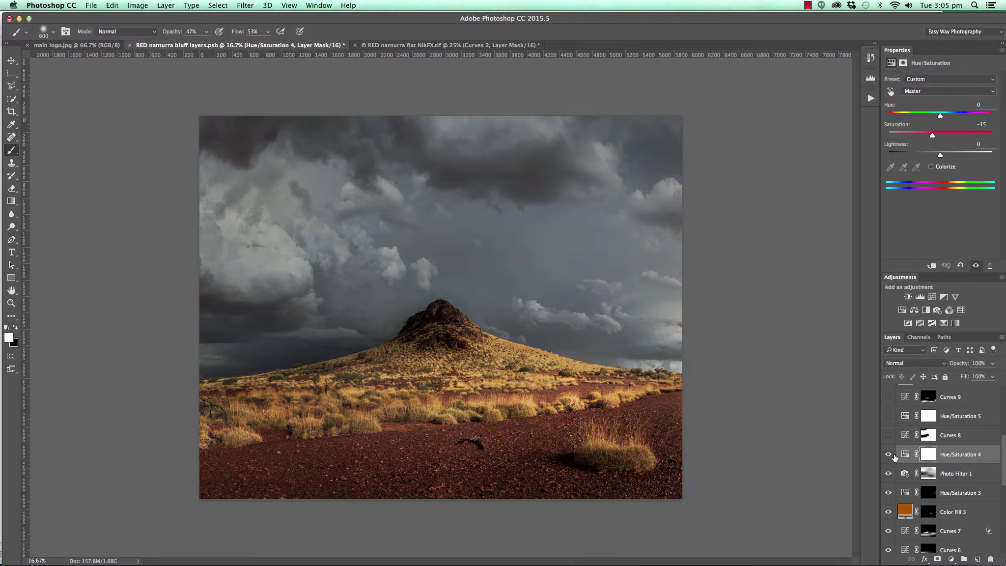
Select and turn on the Curves 8 adjustment layer, switching it off and on to compare its contrast effect.
scroll(894, 457, up, 1)
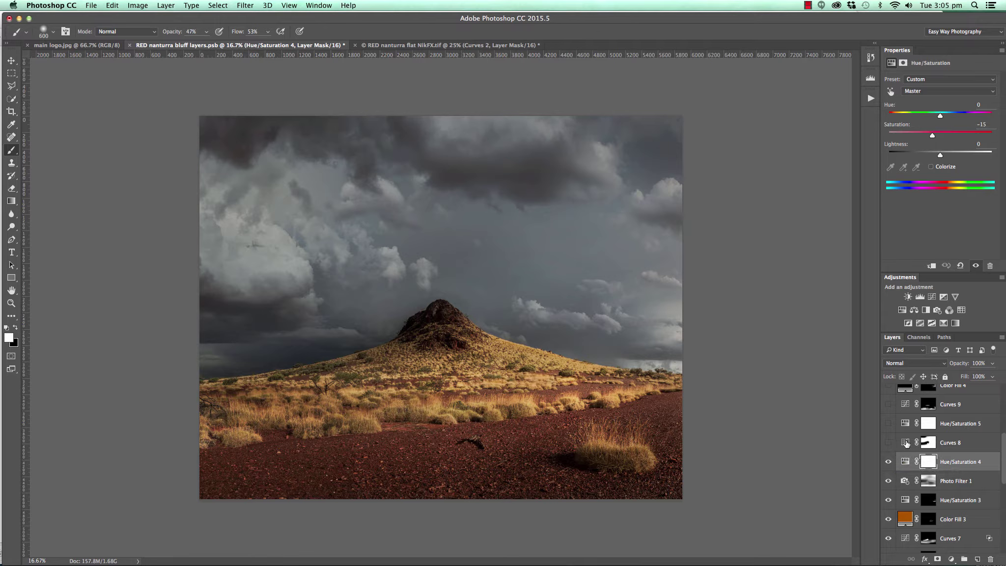
click(907, 443)
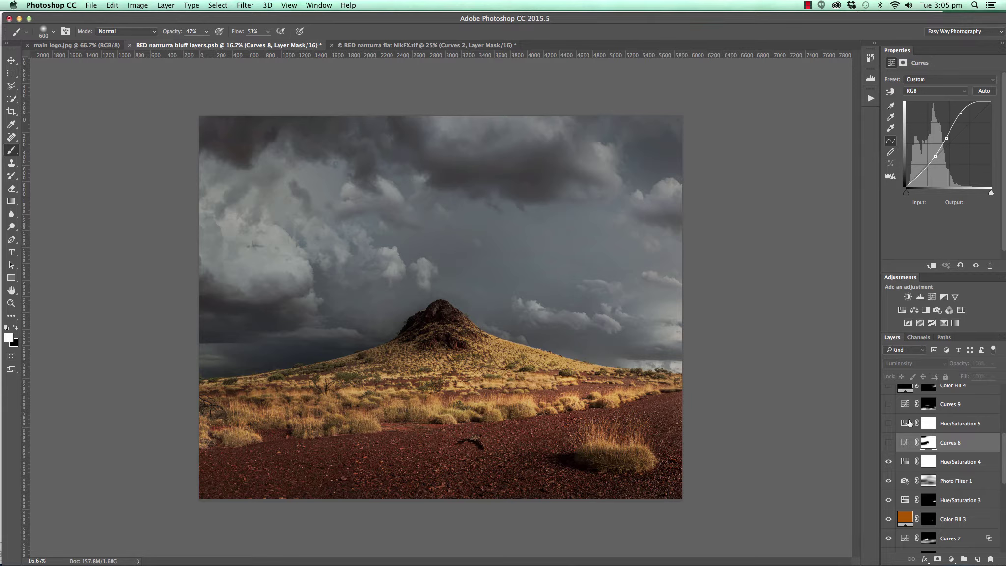
click(888, 443)
click(888, 442)
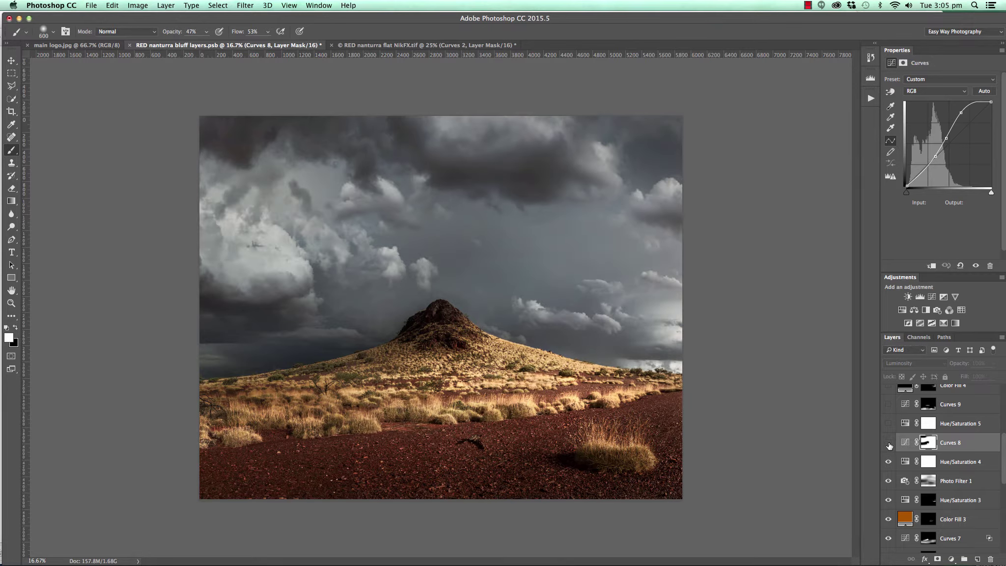
click(889, 443)
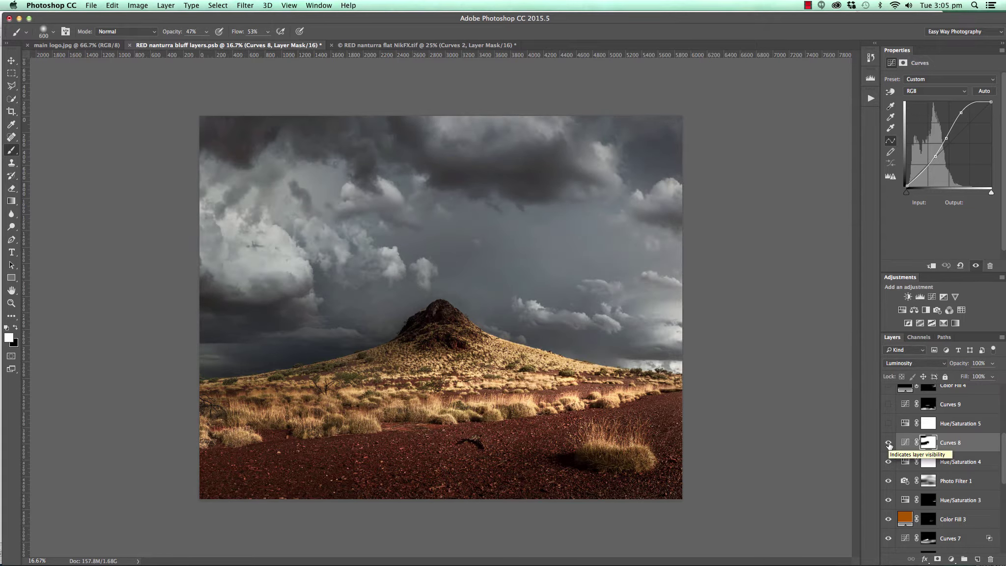
click(888, 443)
click(888, 443)
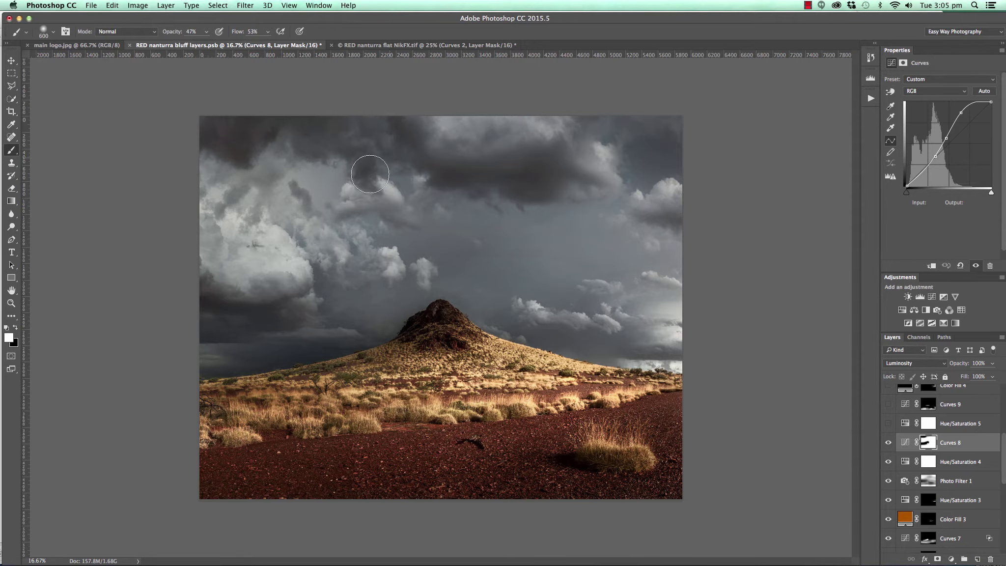
Turn off the Curves 8 layer and add a new Curves adjustment layer directly above it.
scroll(955, 455, up, 1)
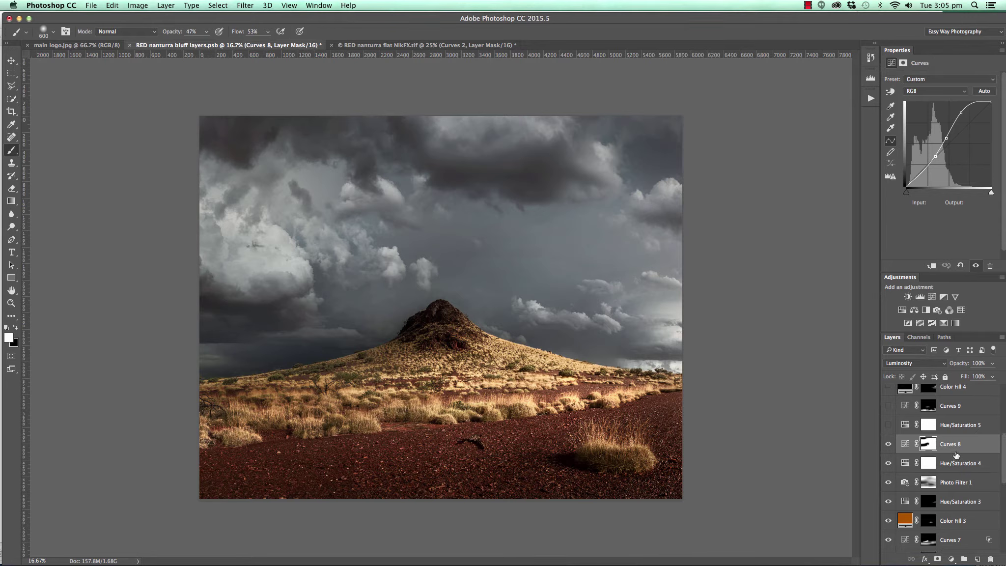
scroll(955, 454, up, 2)
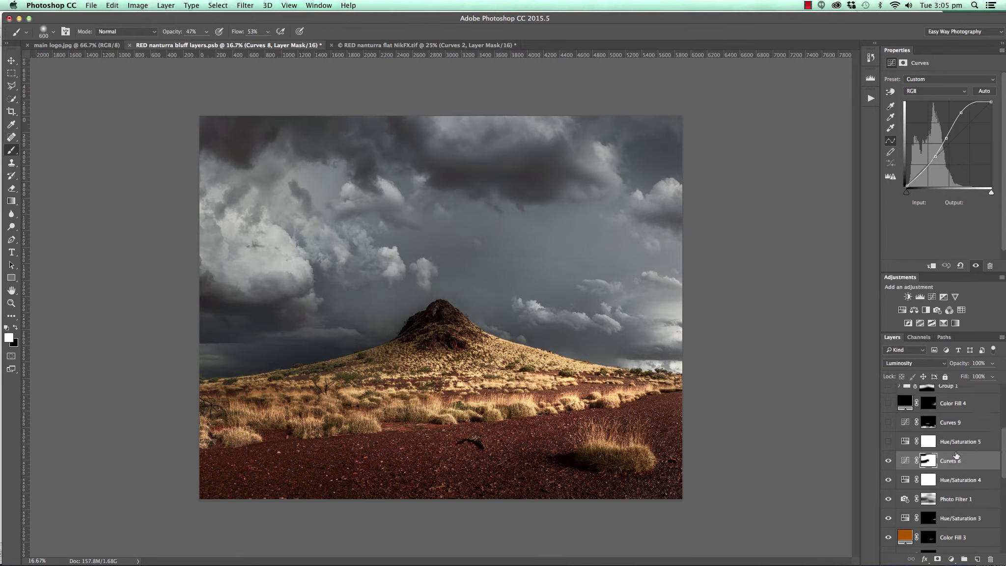
click(888, 460)
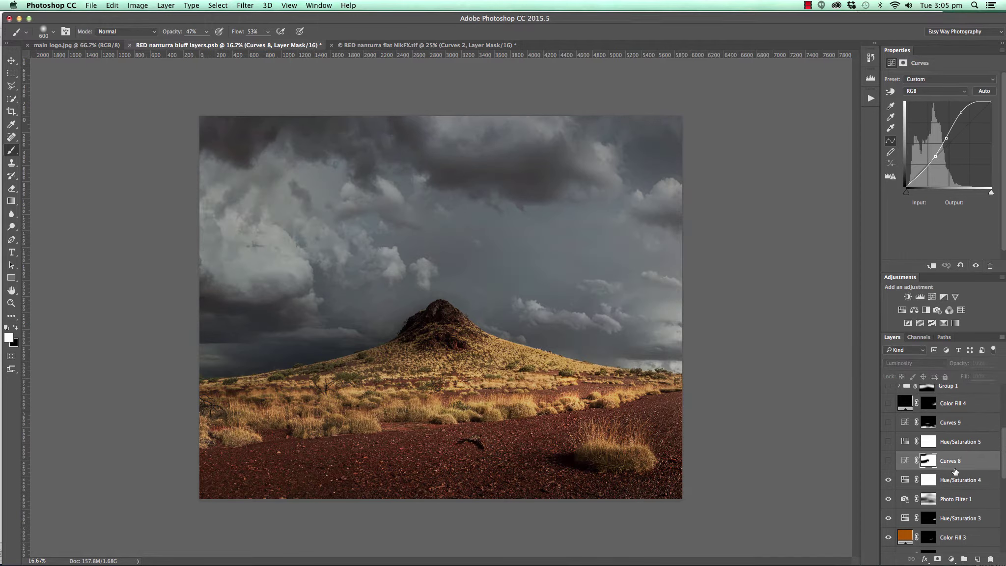
click(951, 559)
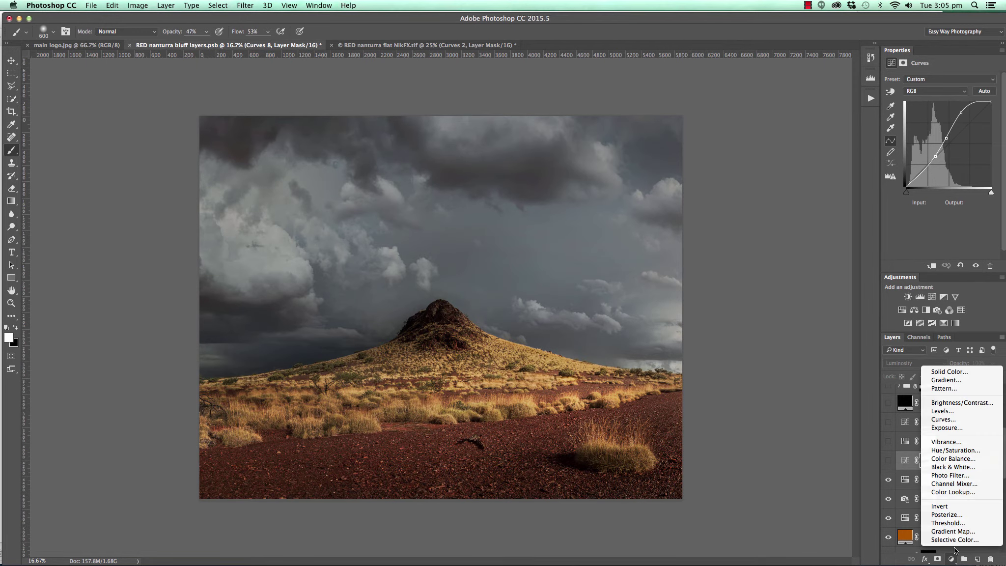
click(963, 420)
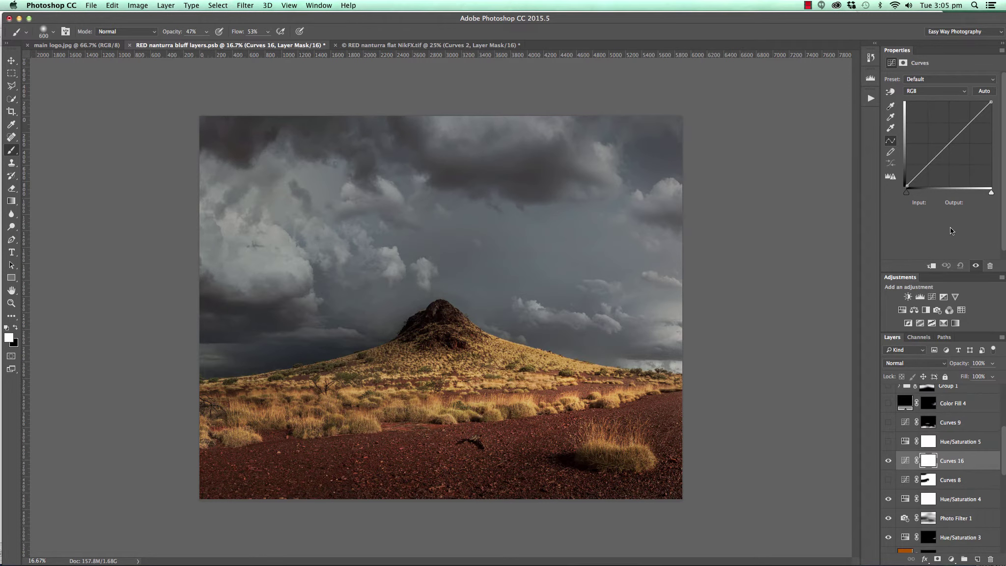
Shape the new layer's RGB curve into a contrast curve with points at input 60, output 66 and input 164, output 215.
click(926, 164)
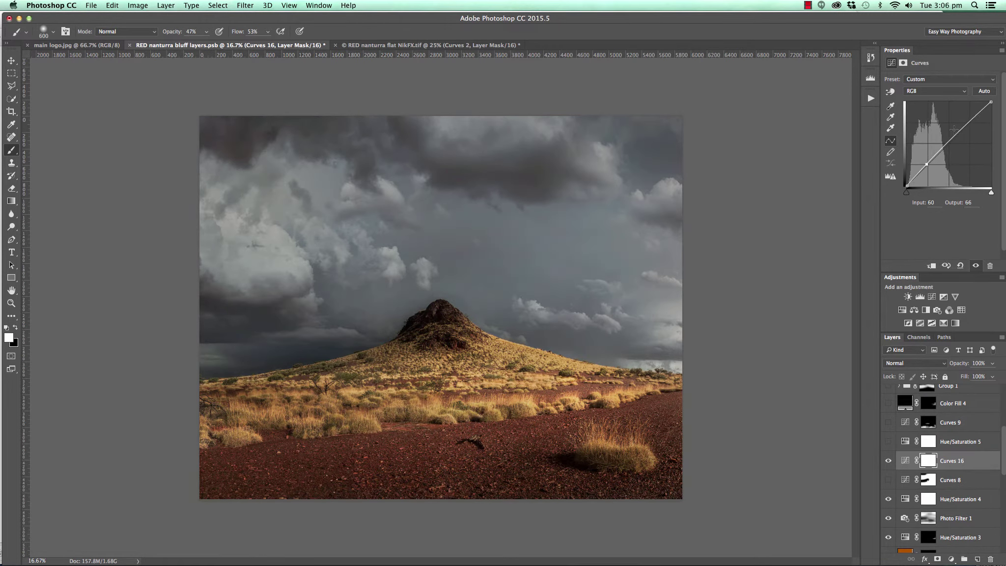
drag(960, 131, 961, 115)
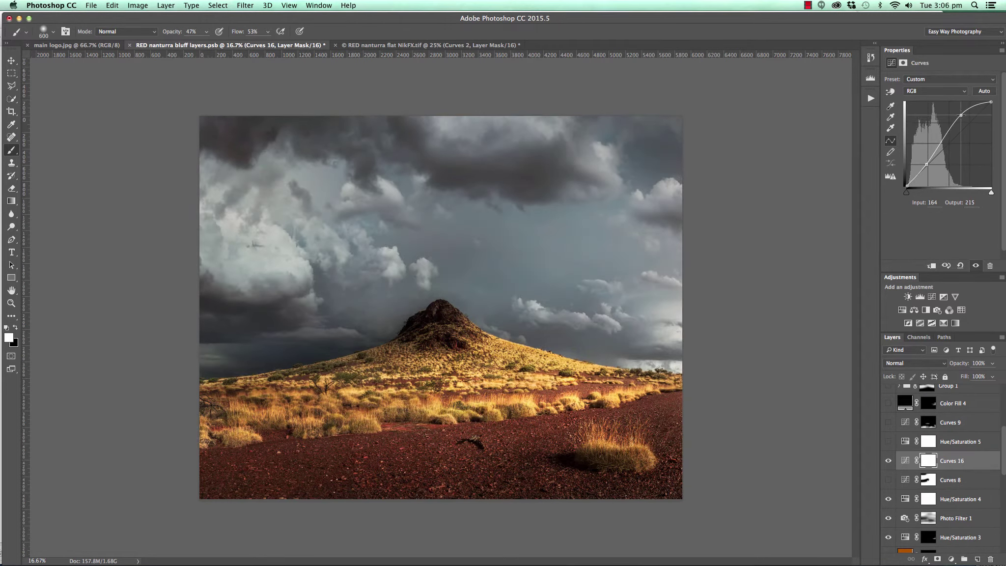
Add a midtone point at input 117, output 128 to the Curves 16 curve and compare it with the Curves 8 curve.
click(939, 141)
drag(939, 141, 945, 144)
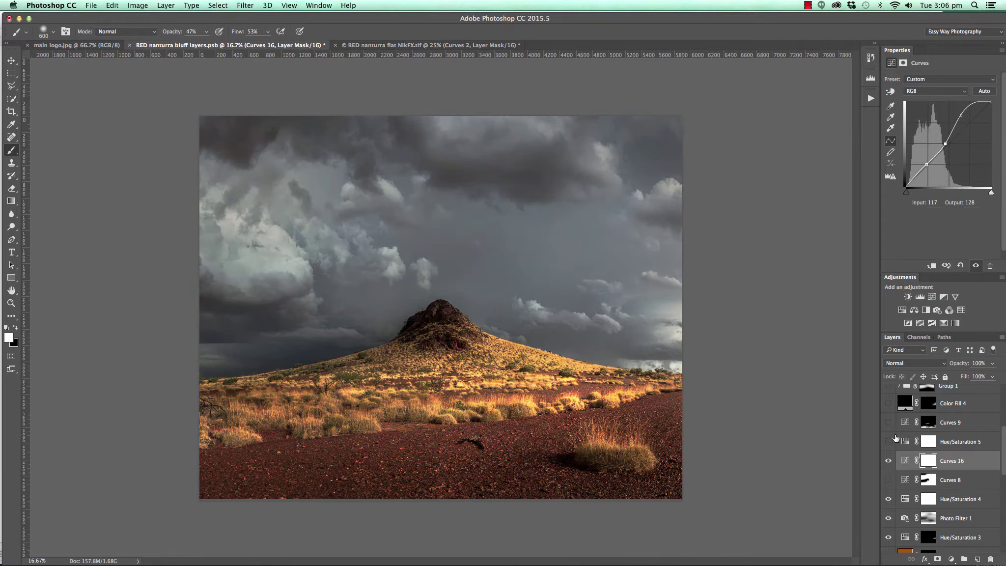
click(953, 479)
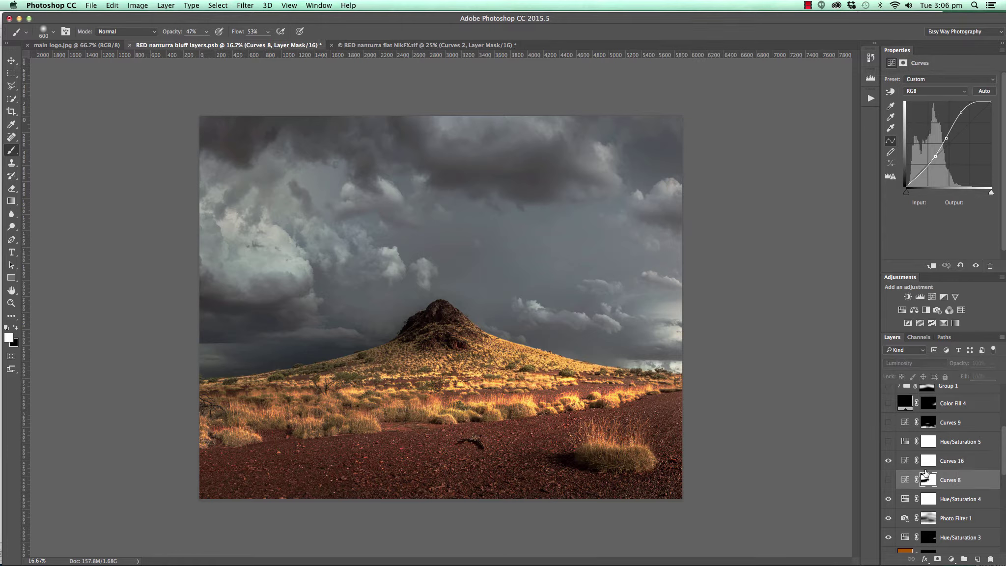
click(972, 462)
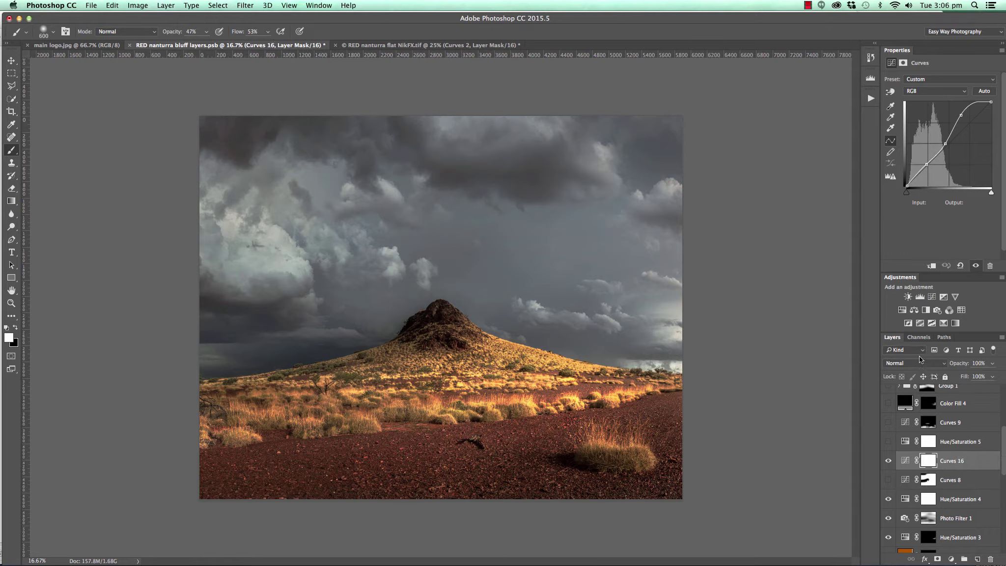
Set the Curves 16 layer's blend mode to Luminosity and move its midtone curve point to input 108, output 129.
click(921, 366)
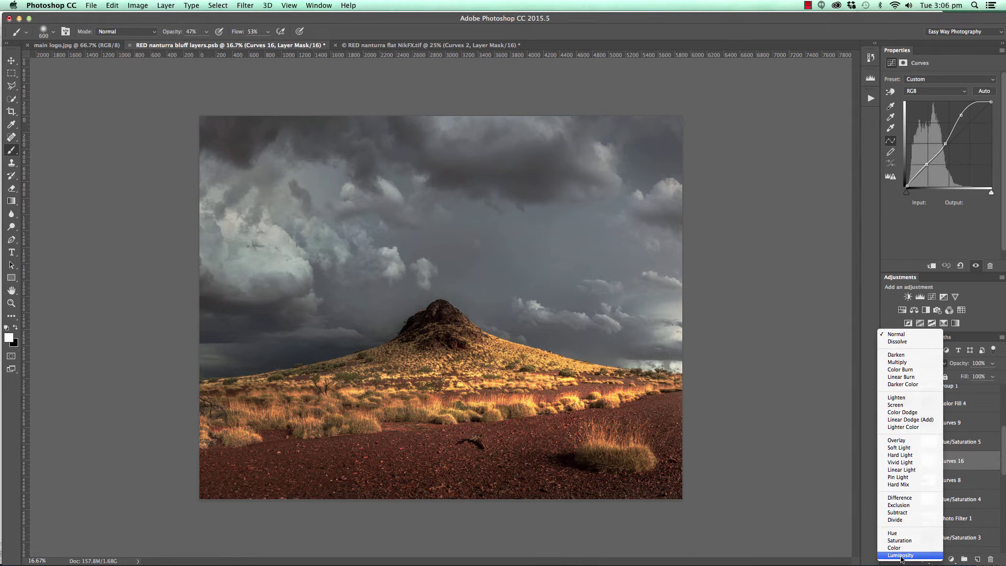
click(901, 555)
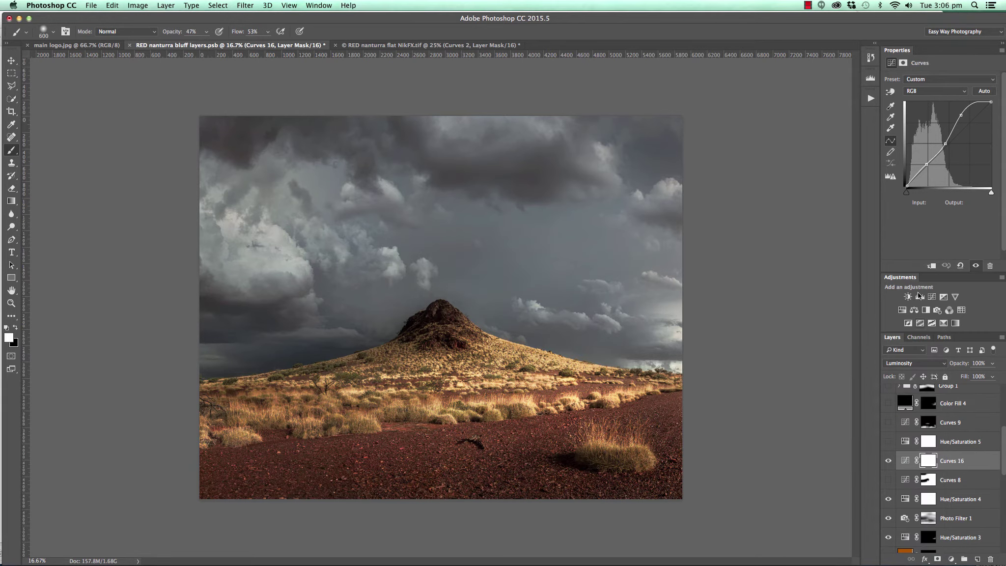
click(926, 165)
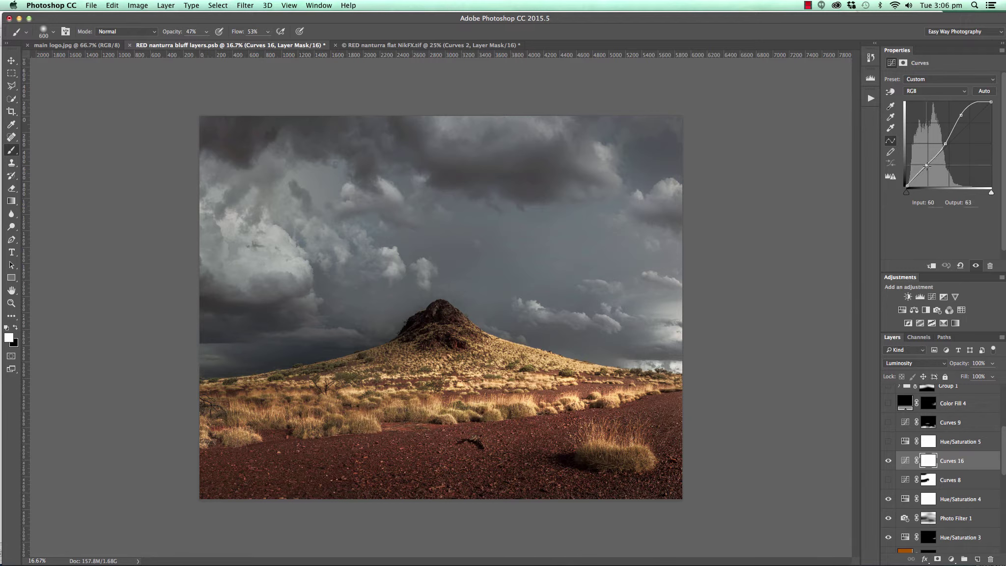
click(944, 143)
drag(943, 143, 941, 143)
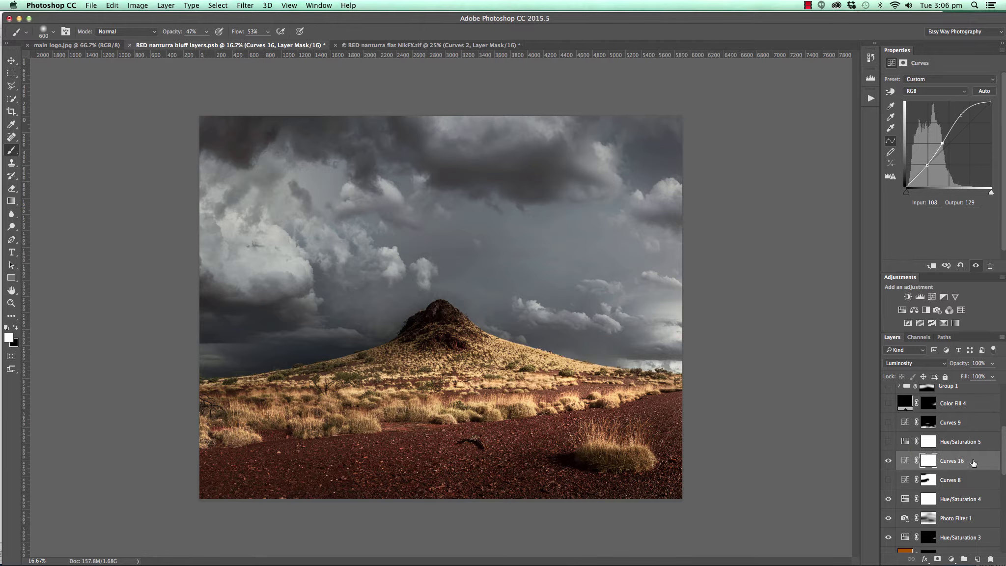
Delete the Curves 16 layer and turn Curves 8 back on, switching it off and on to compare its effect.
drag(971, 464, 990, 558)
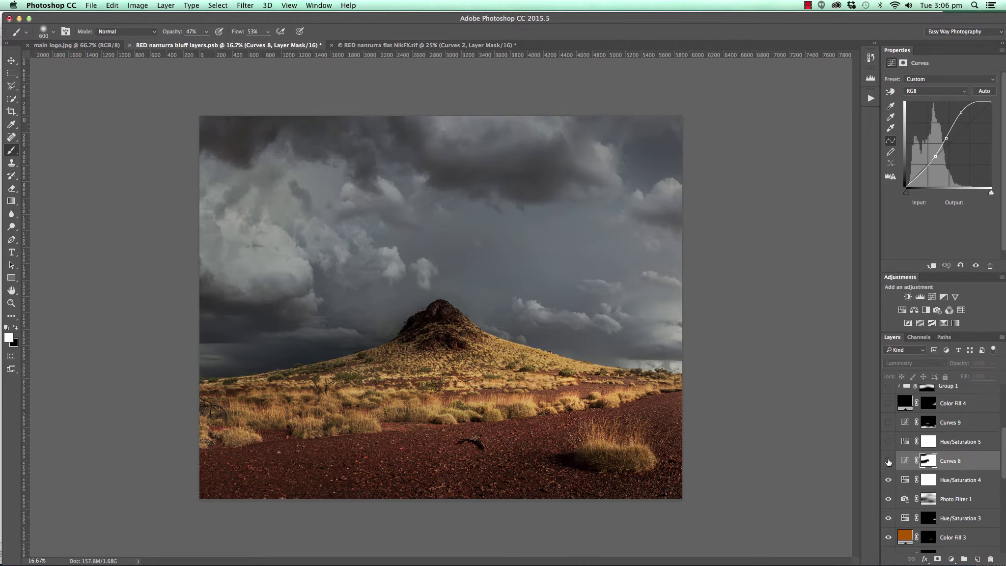
click(888, 461)
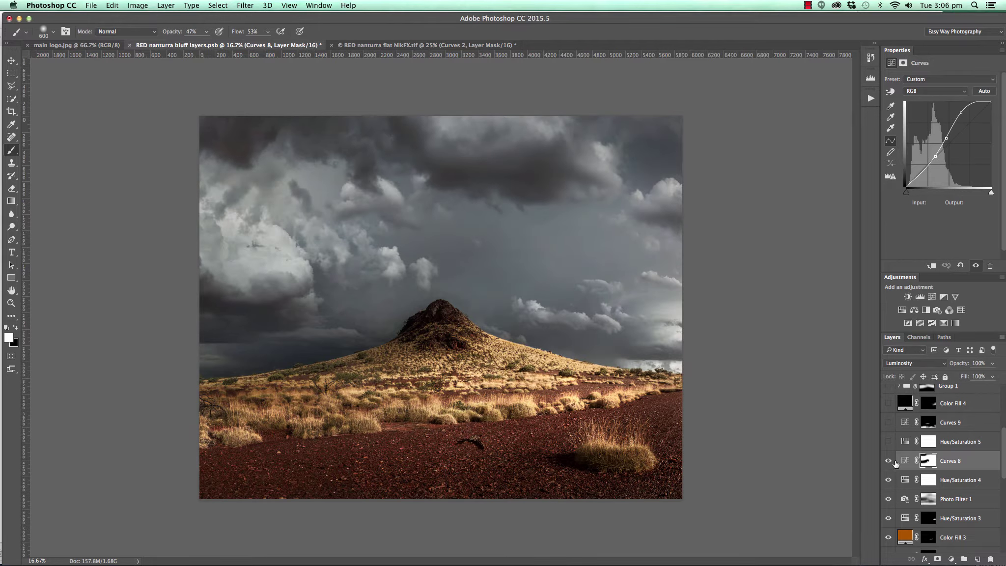
click(887, 460)
click(888, 460)
click(887, 462)
click(888, 461)
Turn on the Hue/Saturation 5 layer and review its Cyans and Blues settings, comparing the image with the layer off and on.
click(907, 445)
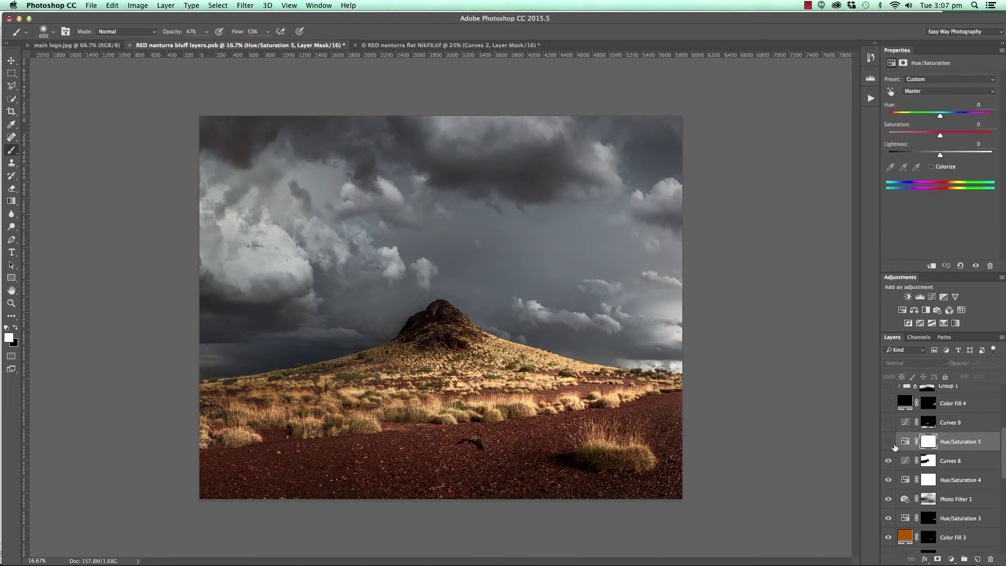
click(888, 443)
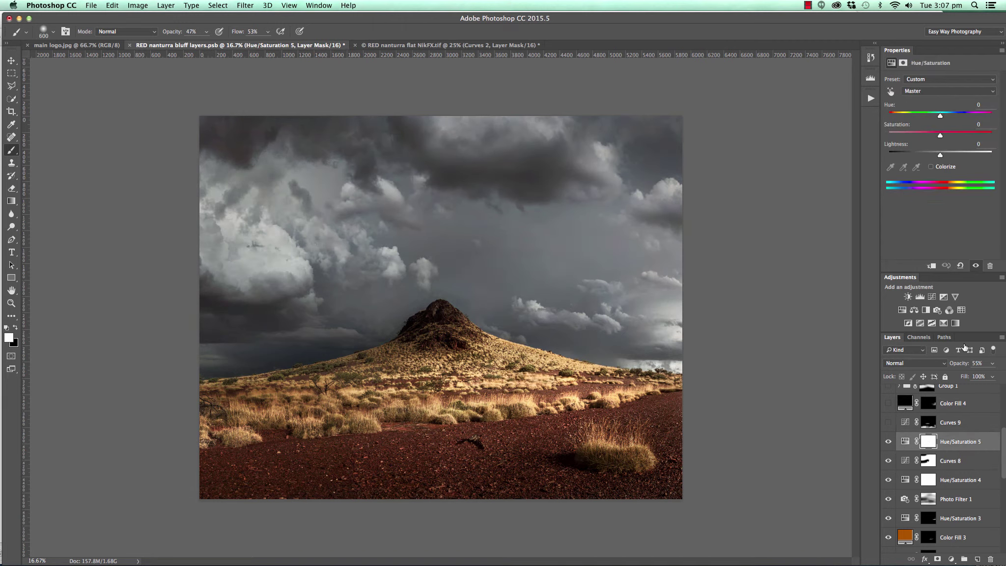
click(945, 90)
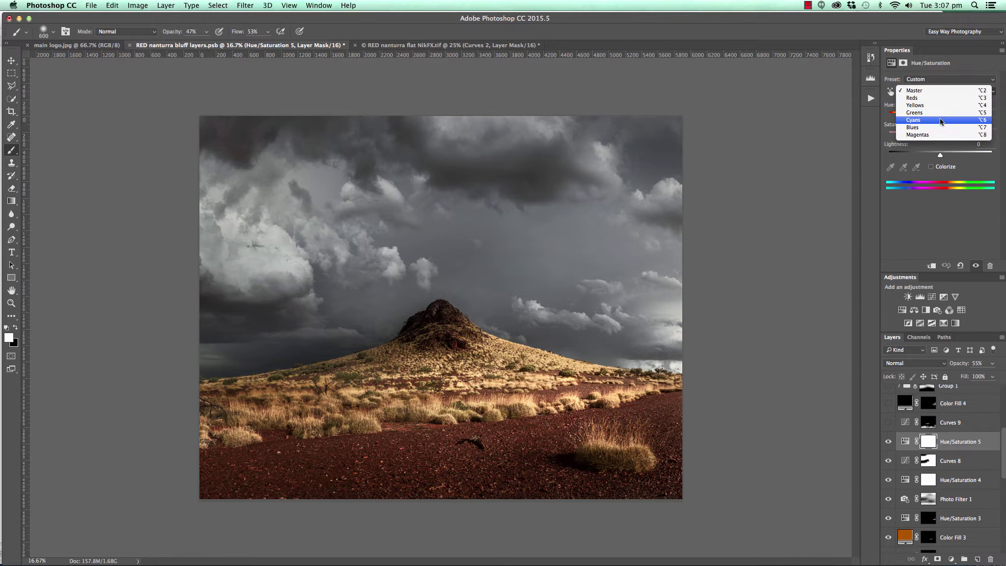
click(940, 120)
drag(940, 132, 913, 135)
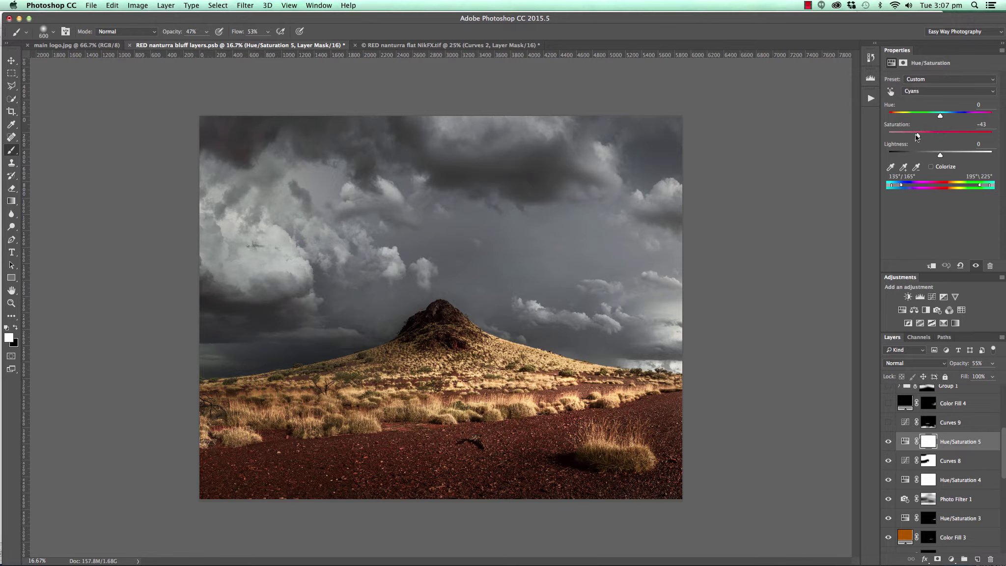
click(971, 94)
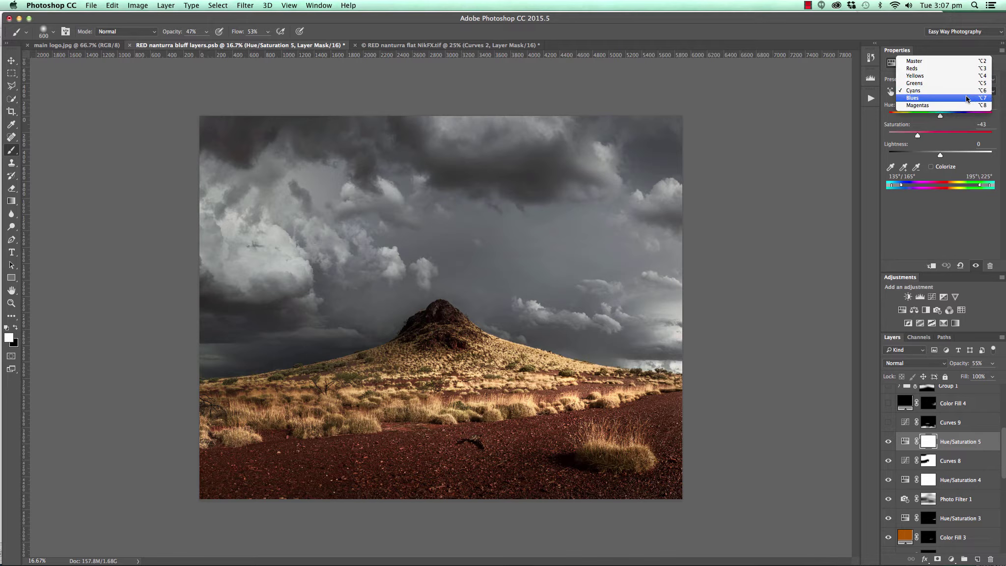
click(969, 100)
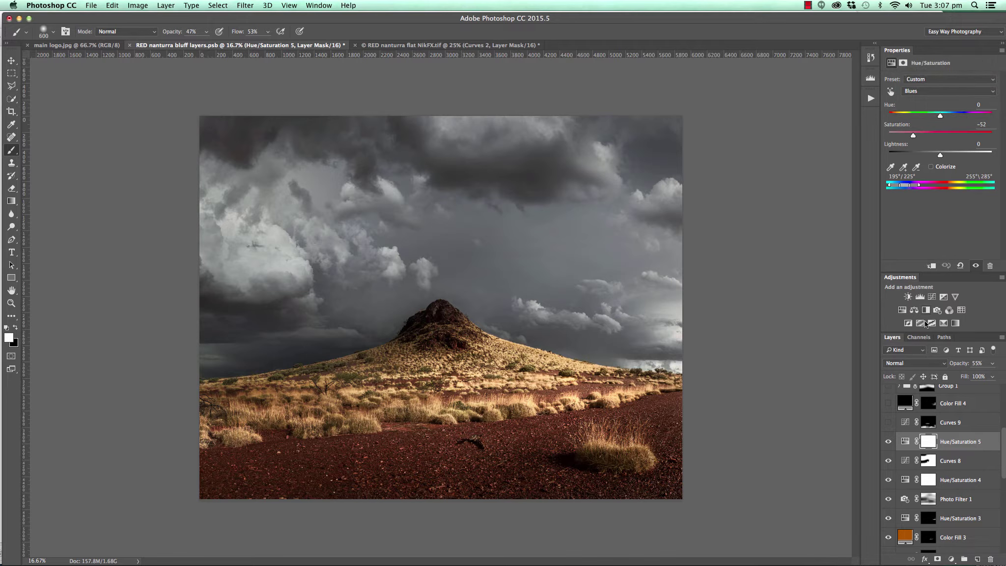
click(888, 441)
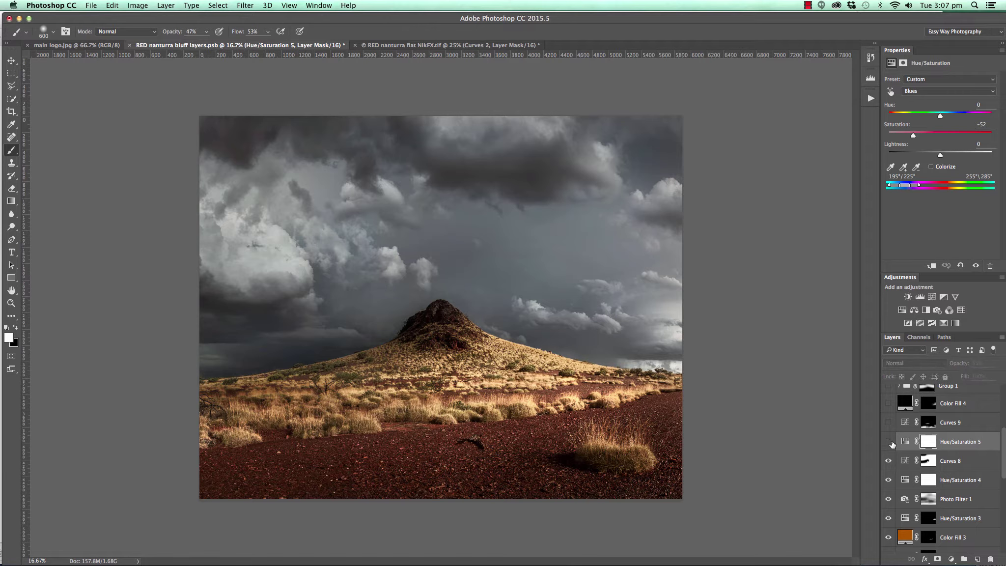
click(888, 441)
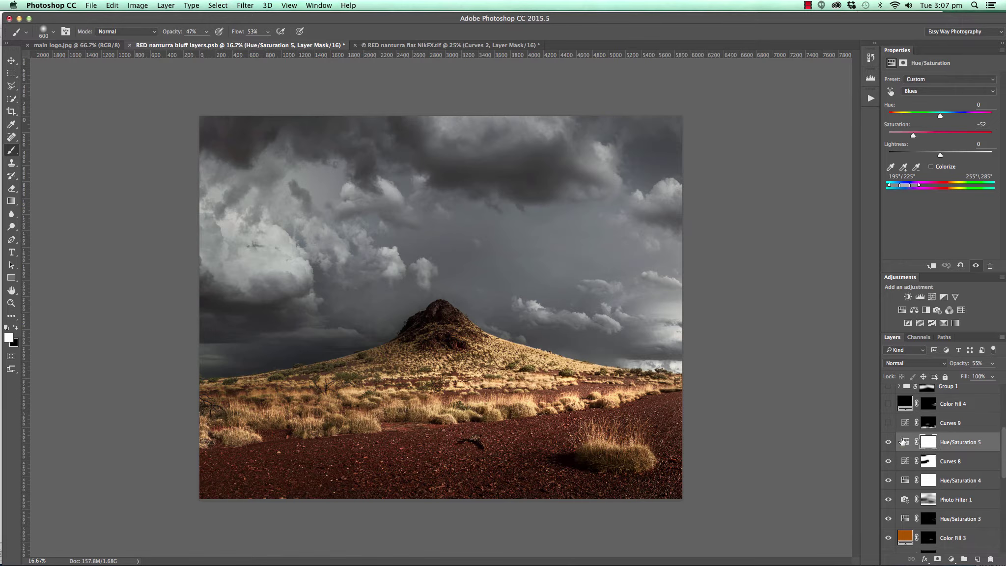
Select and turn on the Curves 9 layer, switching it off and on to compare its effect on the foreground.
scroll(897, 449, up, 1)
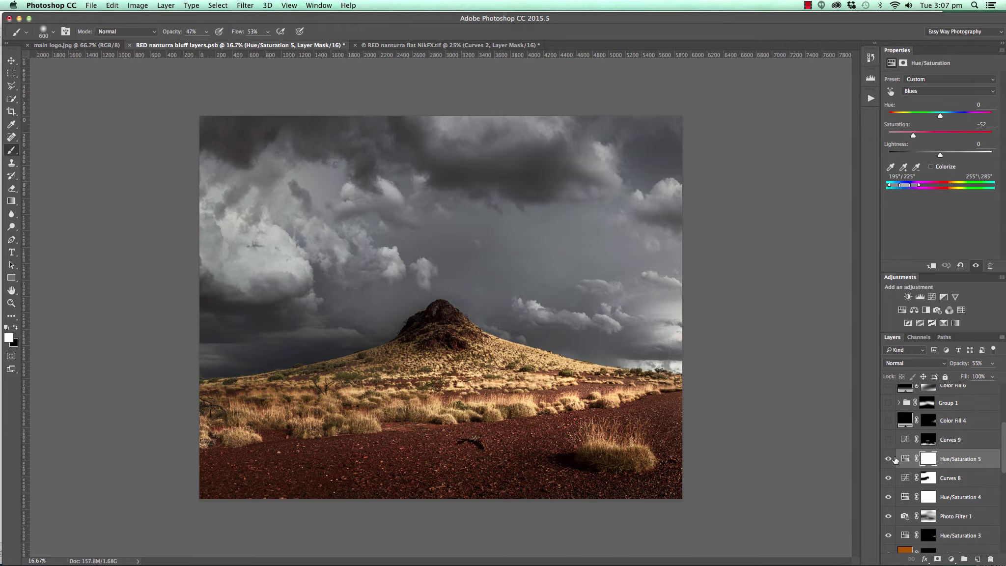
click(939, 446)
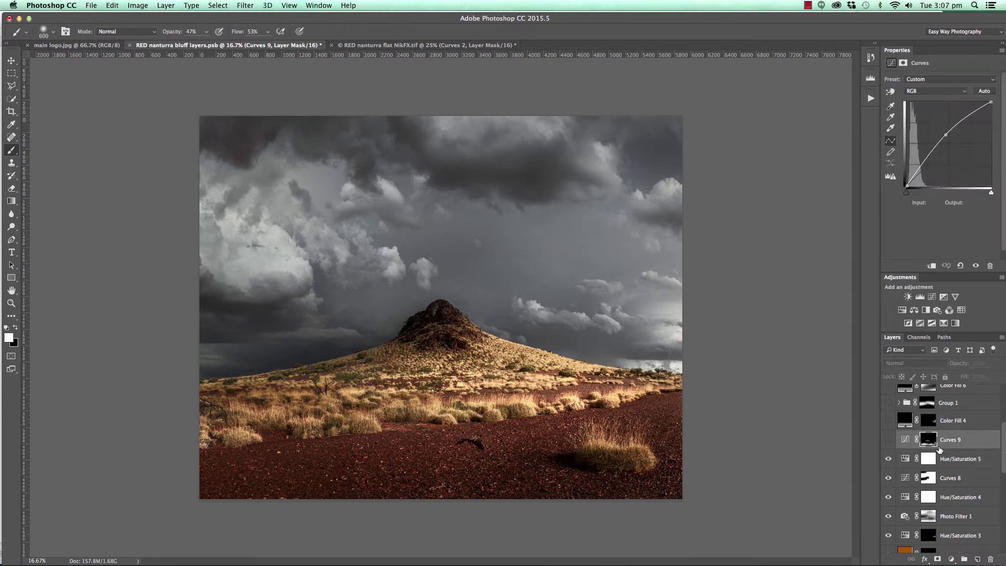
click(888, 440)
click(888, 440)
click(888, 440)
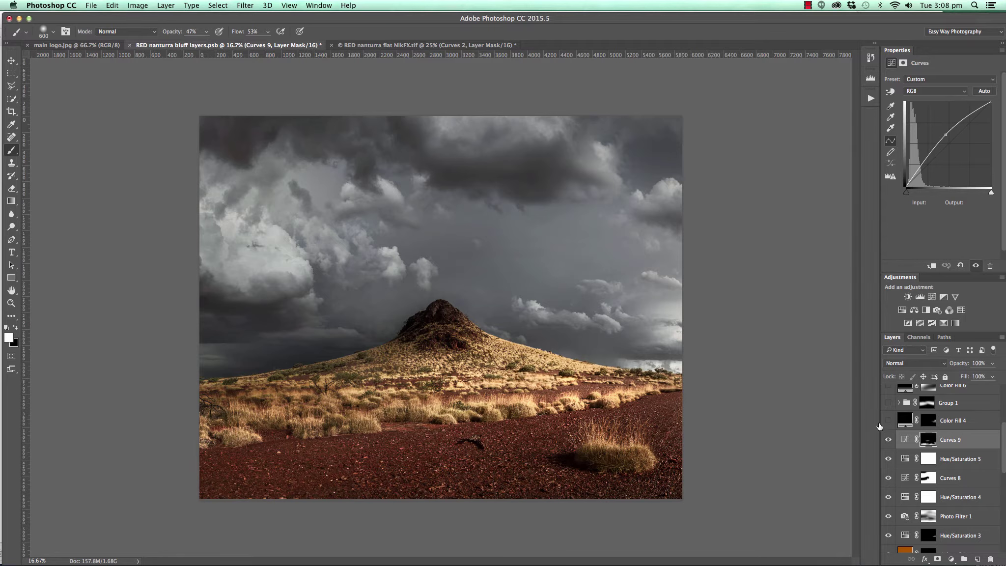
click(888, 439)
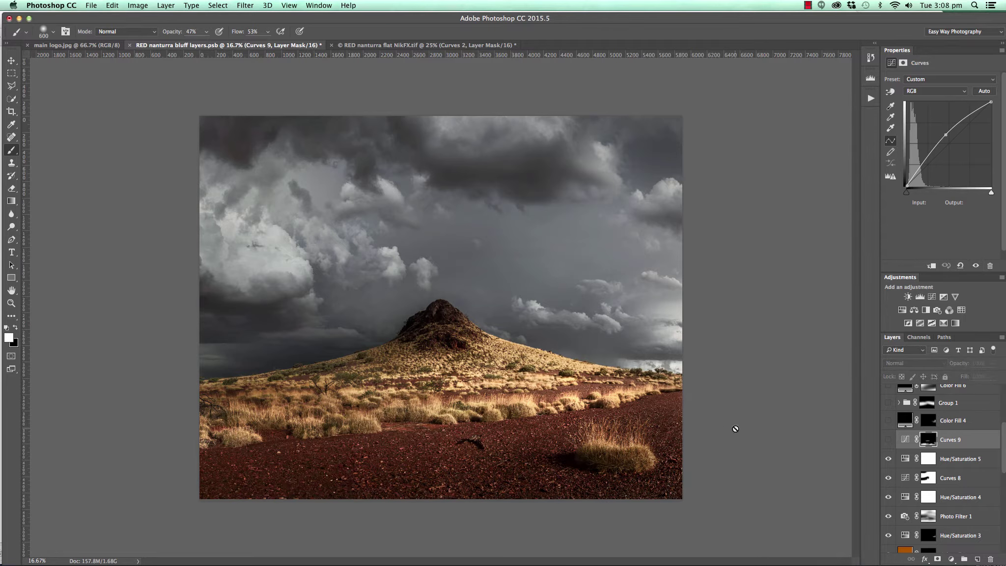
click(887, 439)
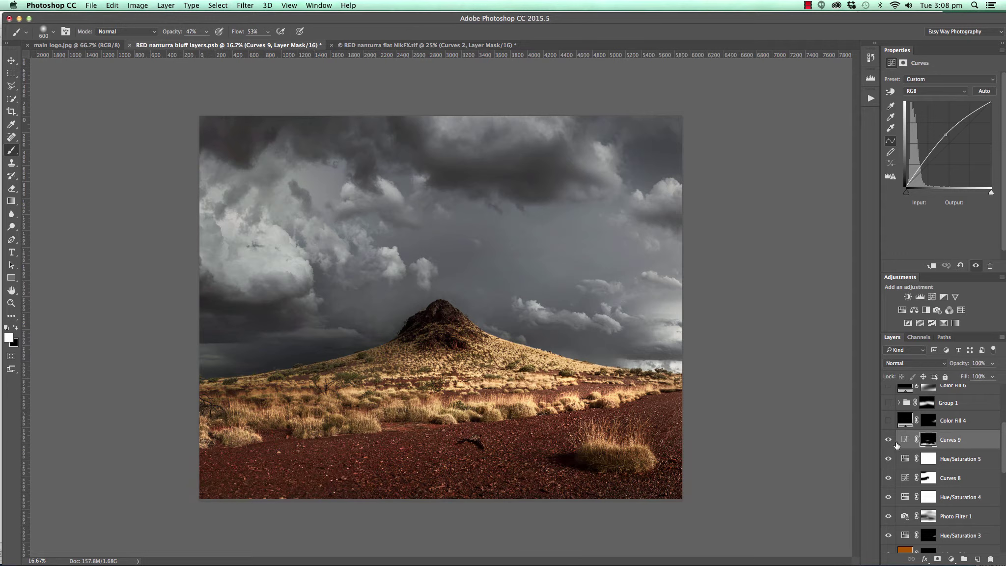
Turn on and select the Color Fill 4 layer, switching it off and on to compare its darkening effect.
scroll(896, 445, up, 3)
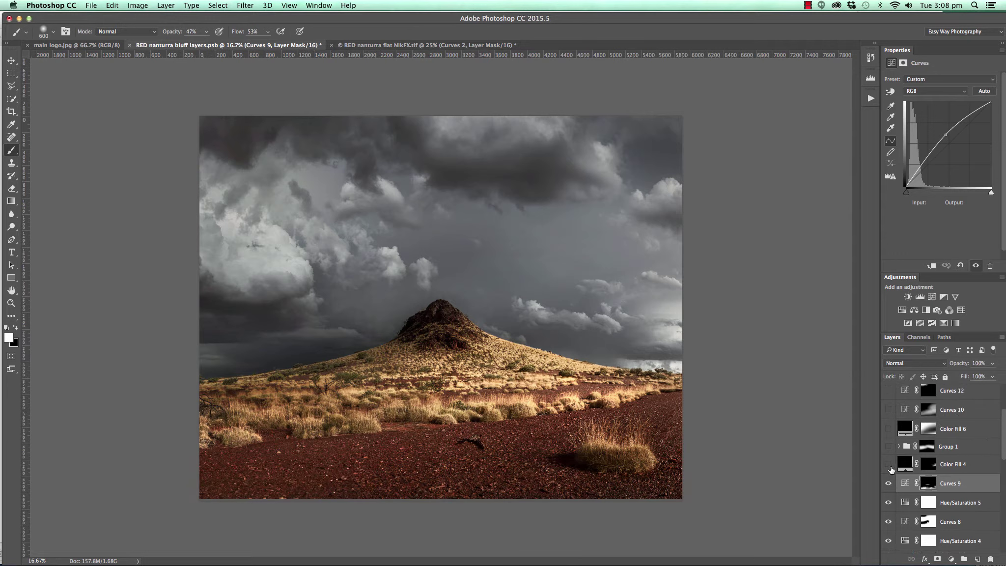
click(889, 466)
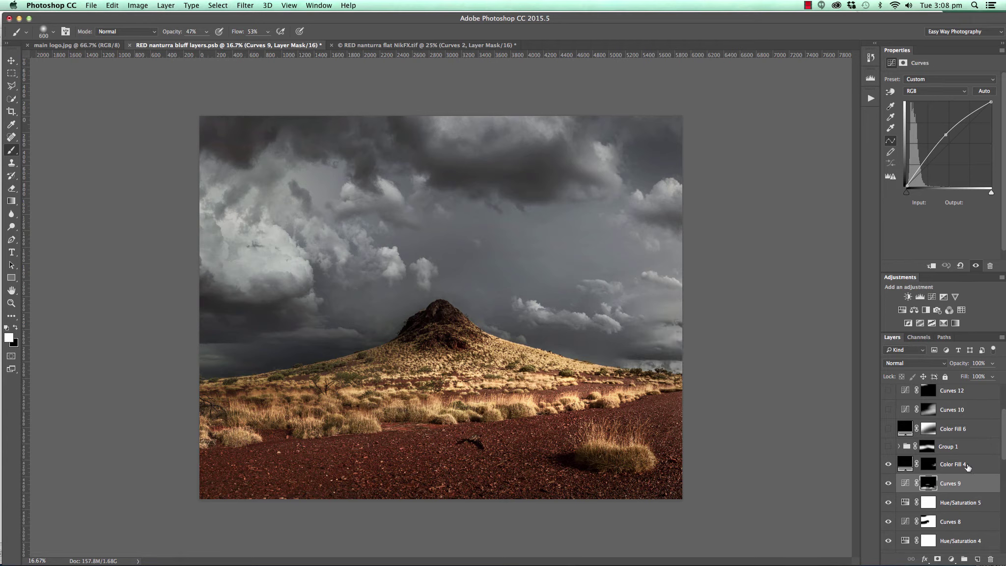
click(967, 467)
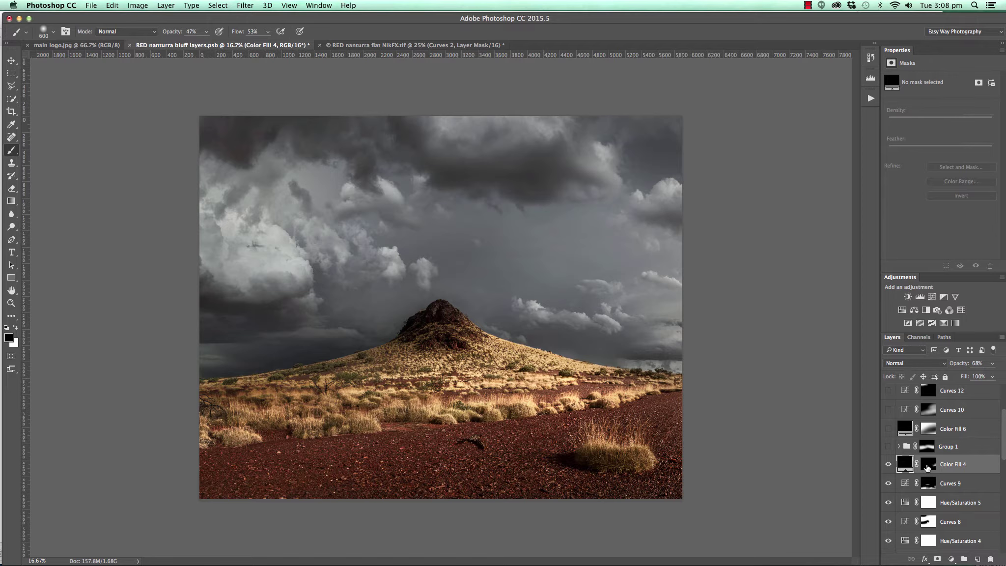
click(887, 465)
click(888, 464)
click(889, 466)
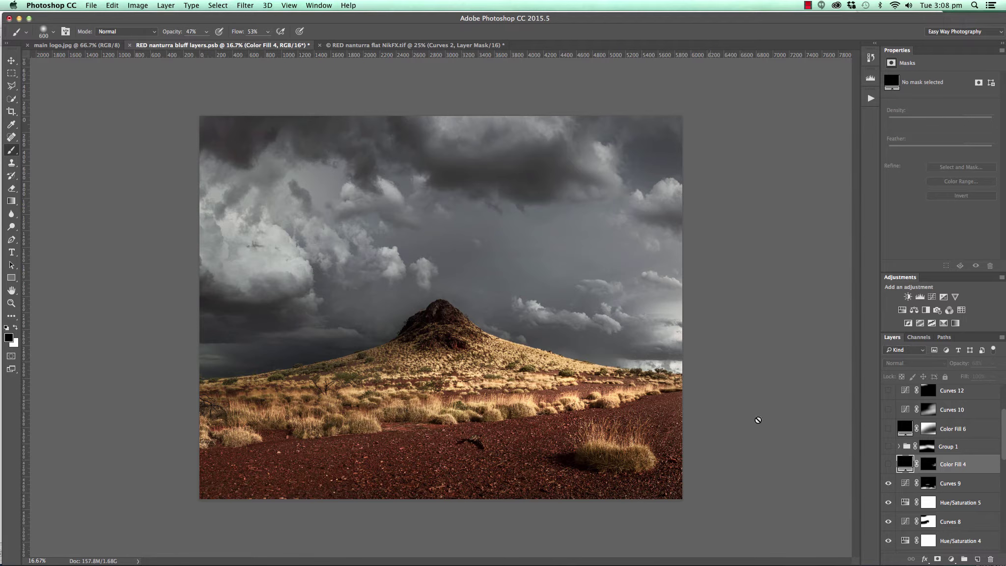
click(888, 464)
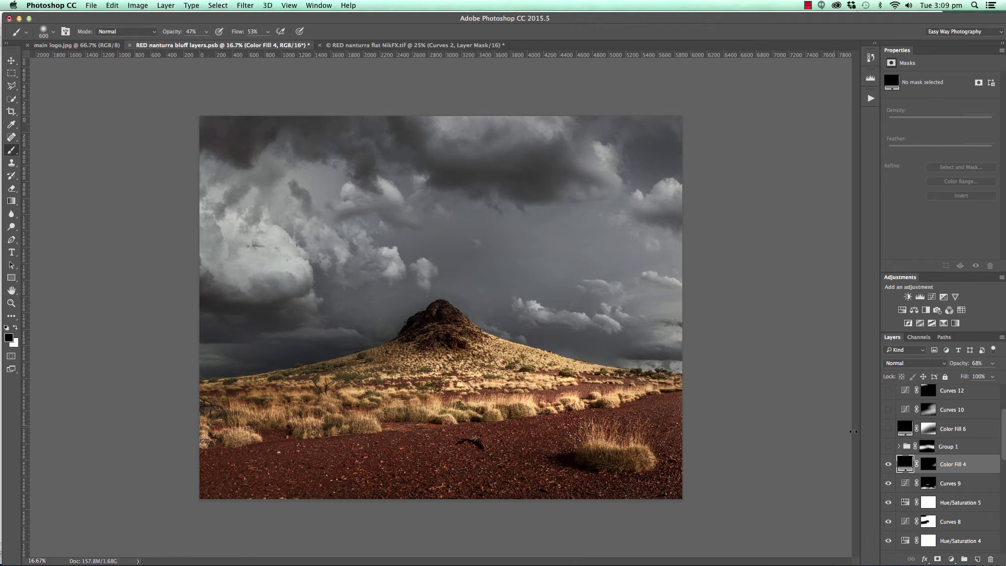
Preview Group 1's effect and expand the group to examine the mask of its Color Fill 5 layer on the canvas.
click(888, 447)
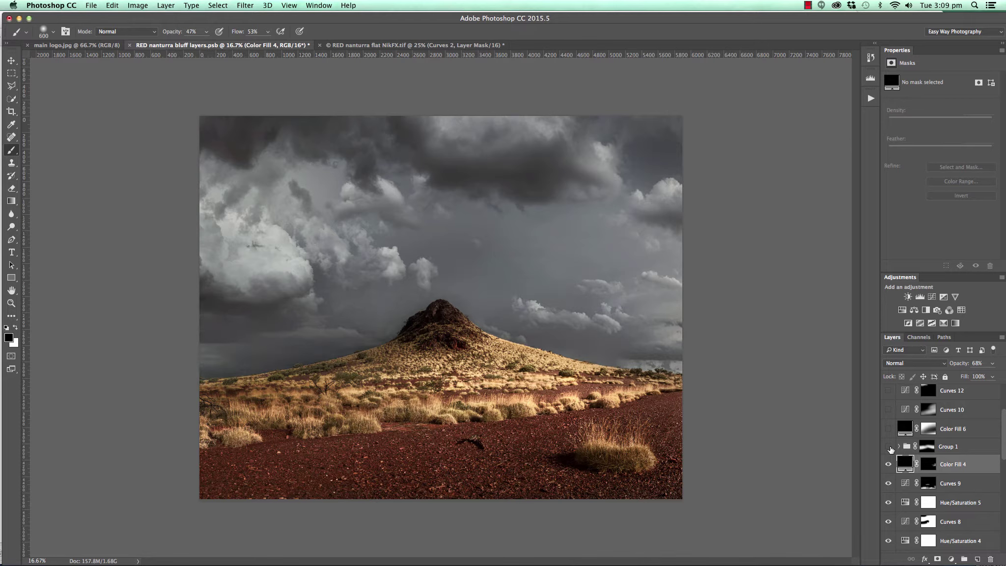
click(890, 447)
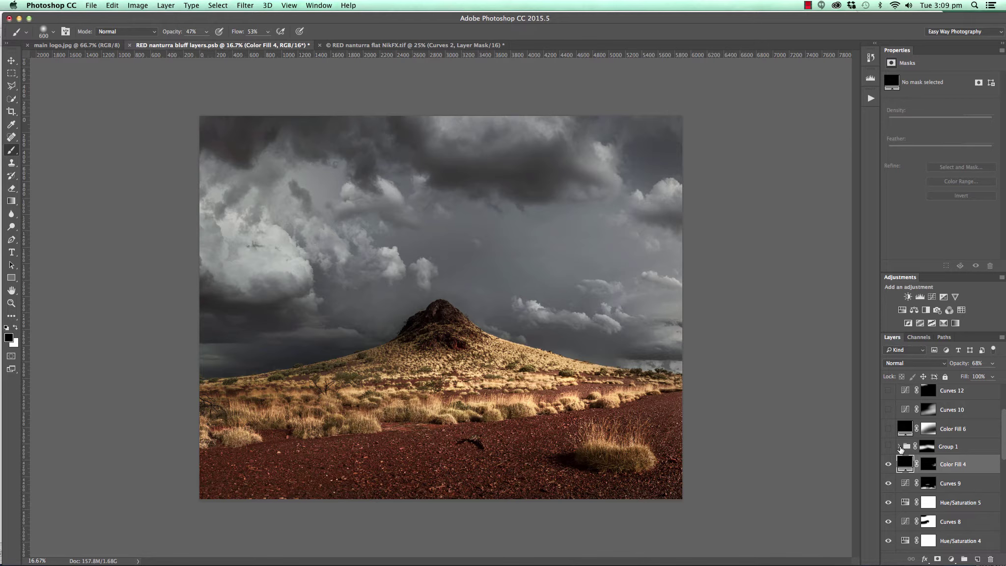
click(898, 446)
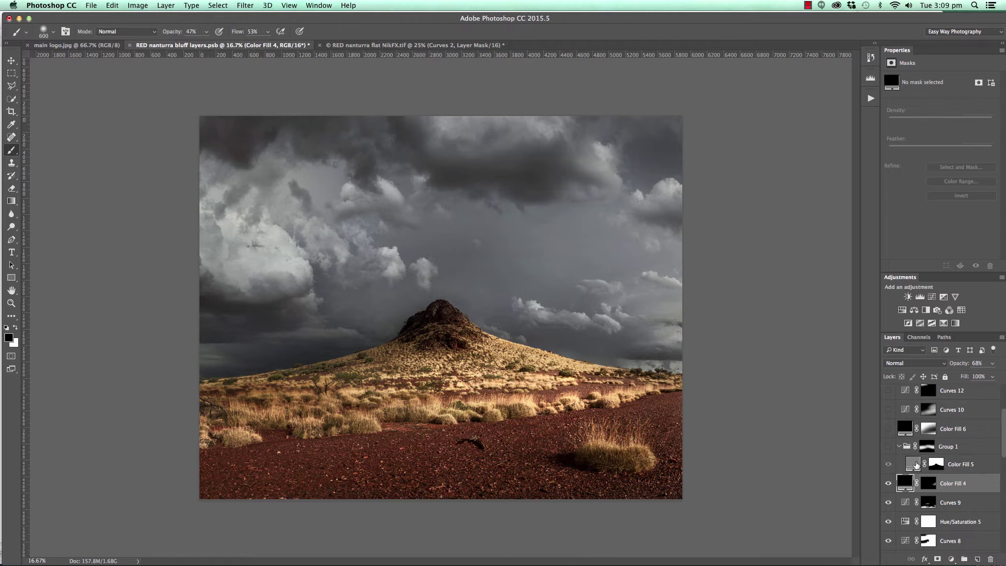
click(967, 465)
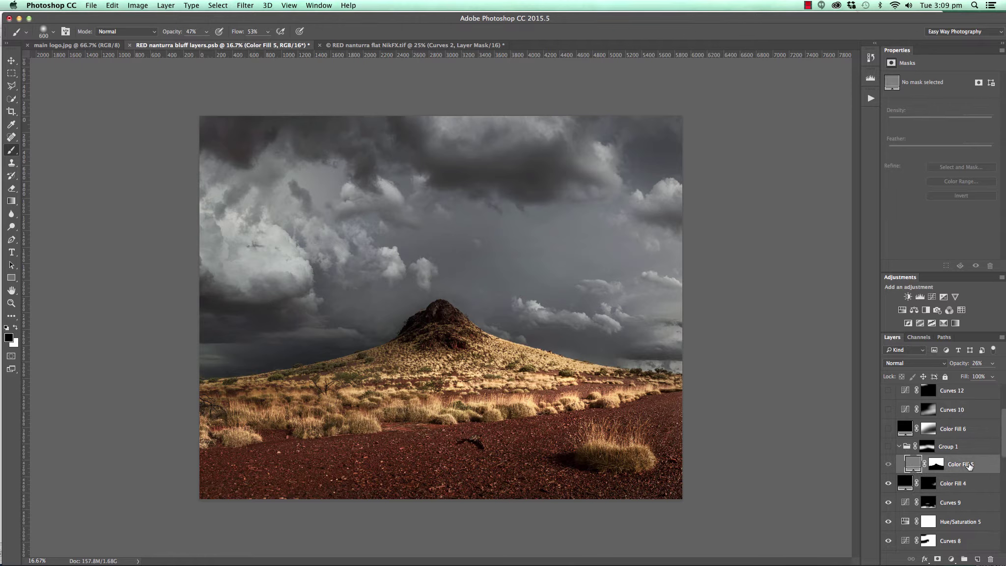
alt+click(935, 464)
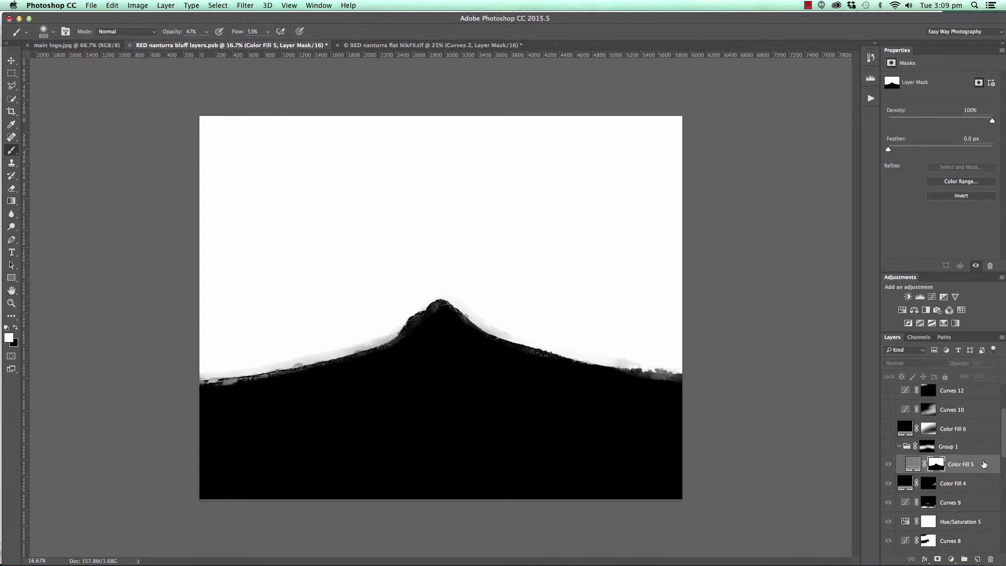
alt+click(936, 465)
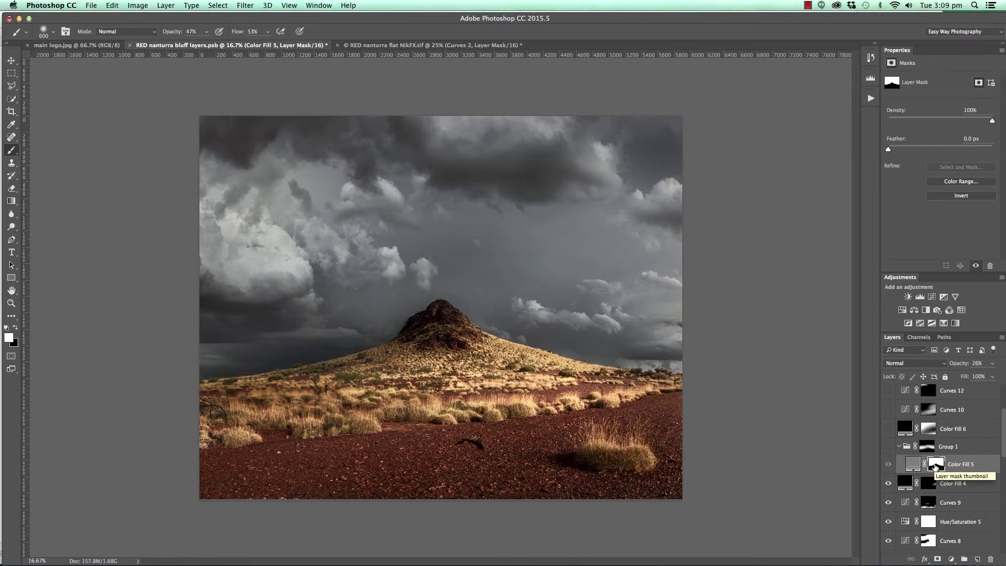
Delete only the Group 1 group, keeping its Color Fill 5 layer in the layer stack.
click(968, 446)
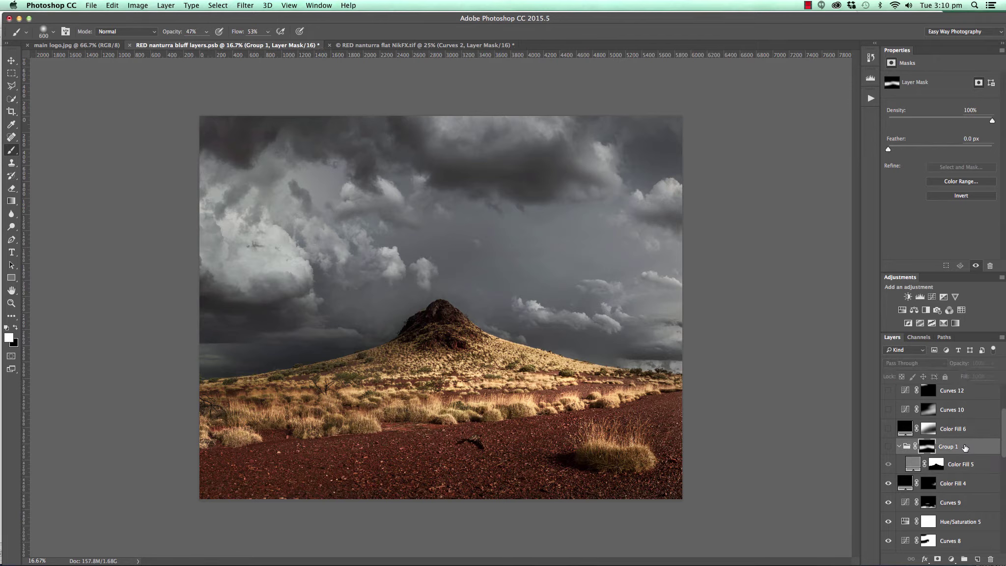
right_click(964, 447)
click(906, 303)
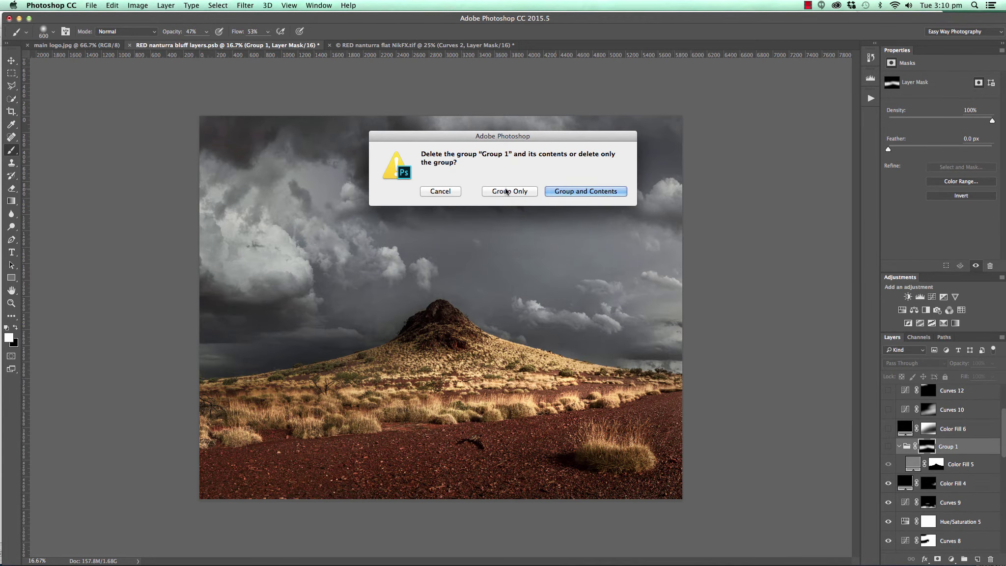
click(506, 191)
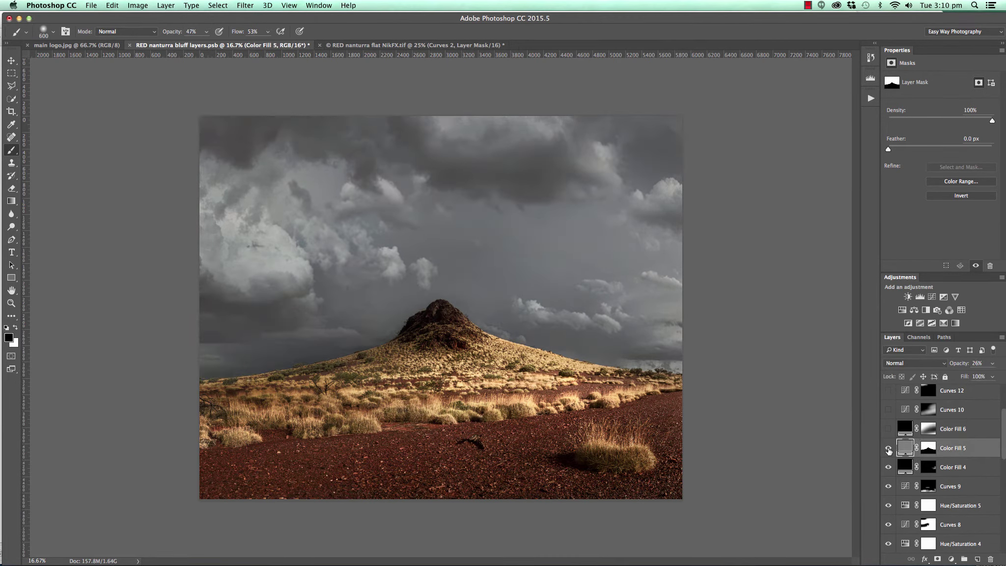
Compare the image with Color Fill 5 off and on, and examine the layer's mask on the canvas.
click(887, 450)
click(887, 449)
click(887, 450)
click(888, 449)
click(887, 447)
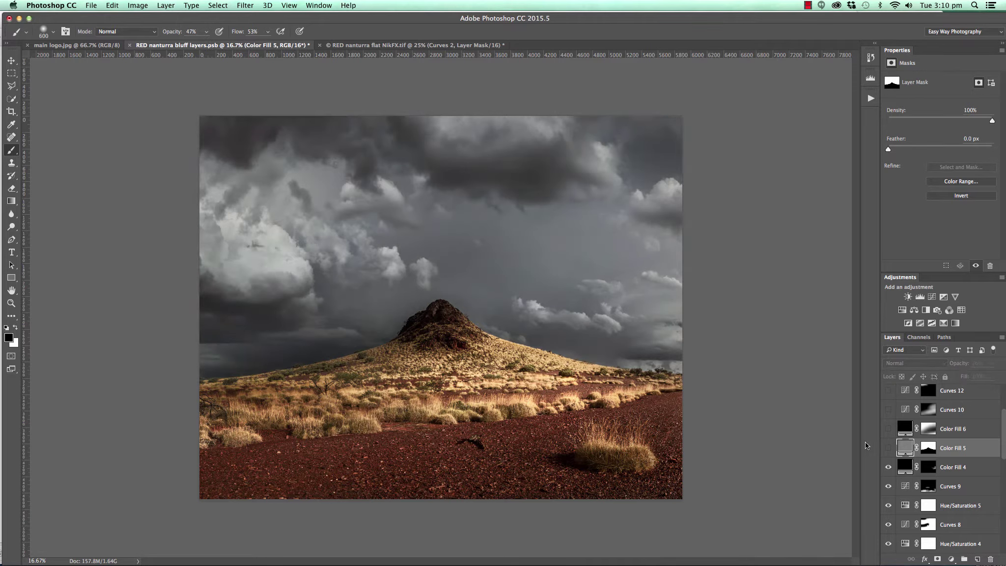
click(888, 447)
click(888, 447)
click(888, 448)
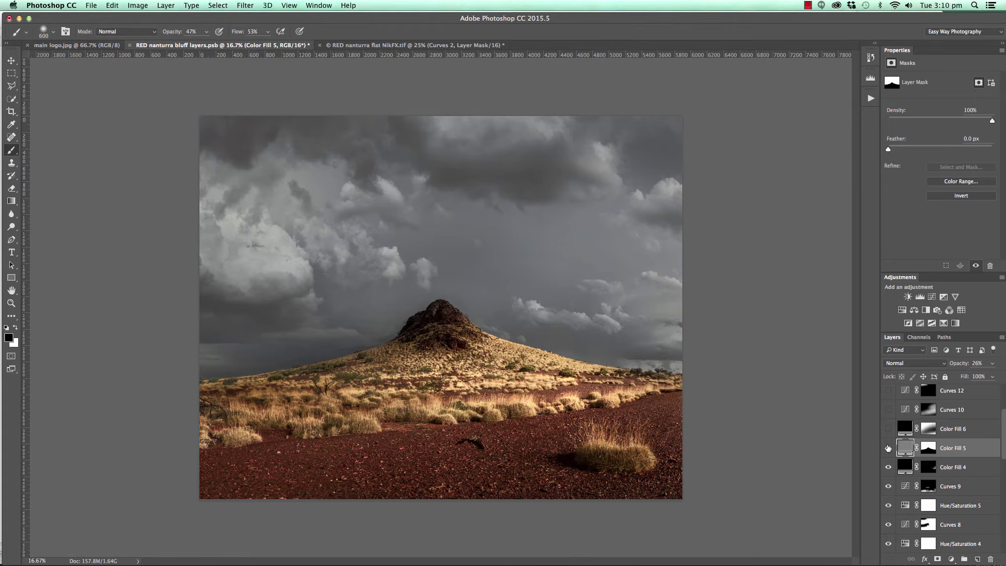
alt+click(928, 447)
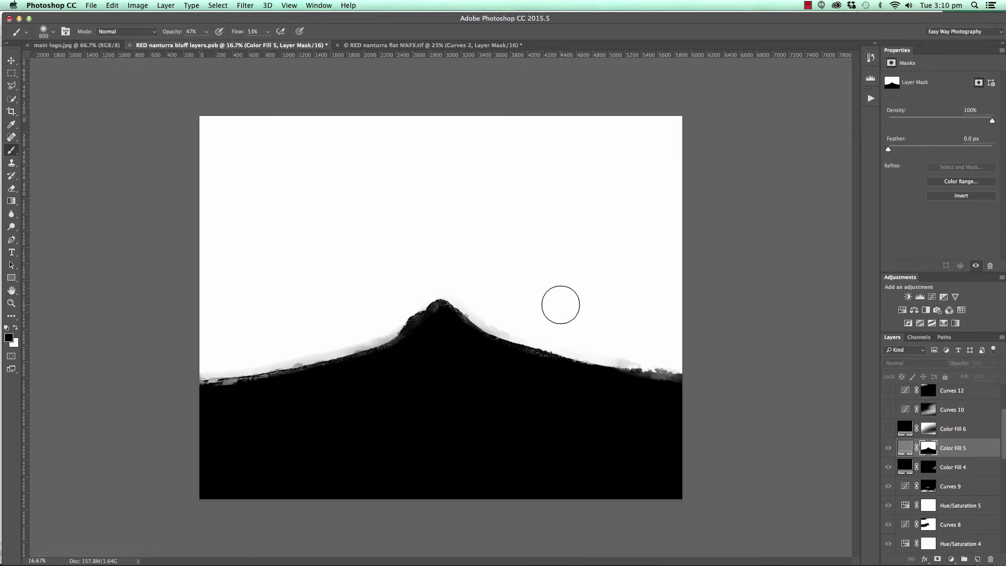
alt+click(932, 451)
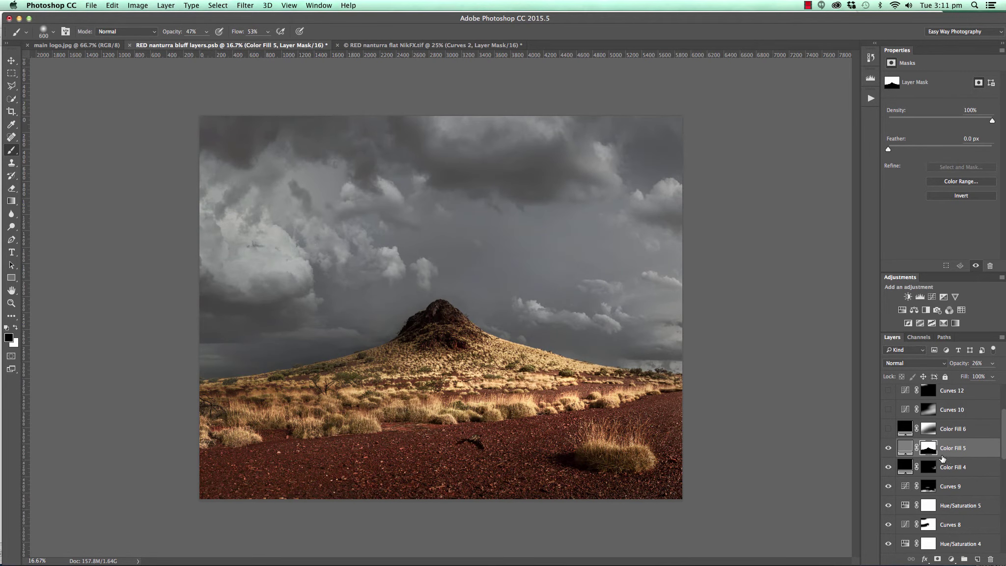
Place the Color Fill 5 layer in a new group and give the group a layer mask inverted to black.
click(964, 560)
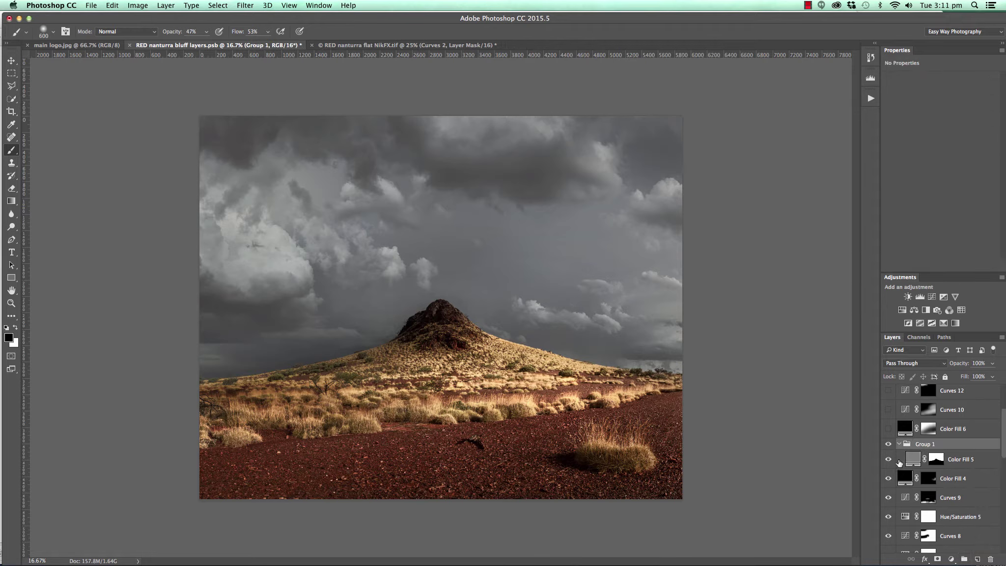
click(900, 444)
click(900, 444)
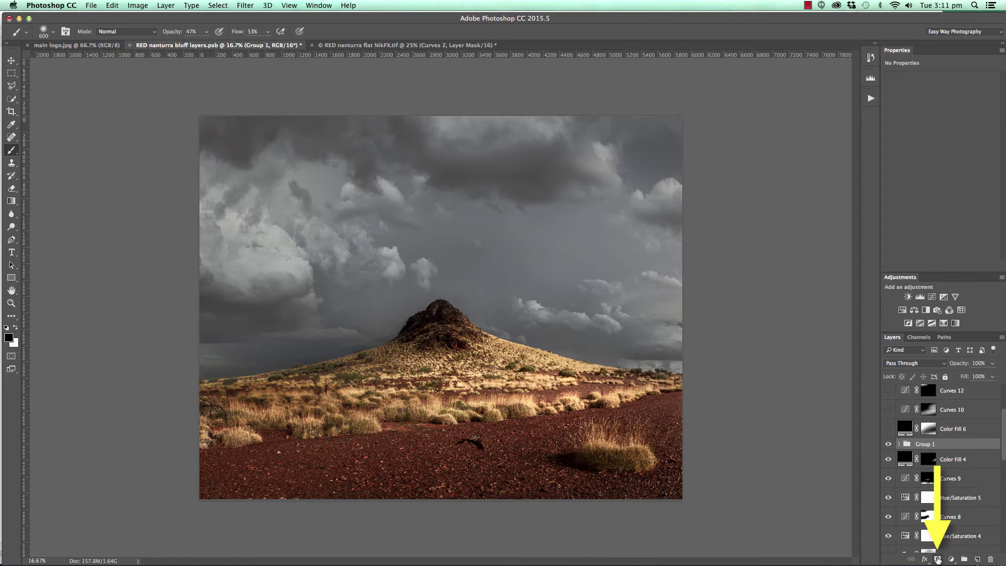
click(937, 558)
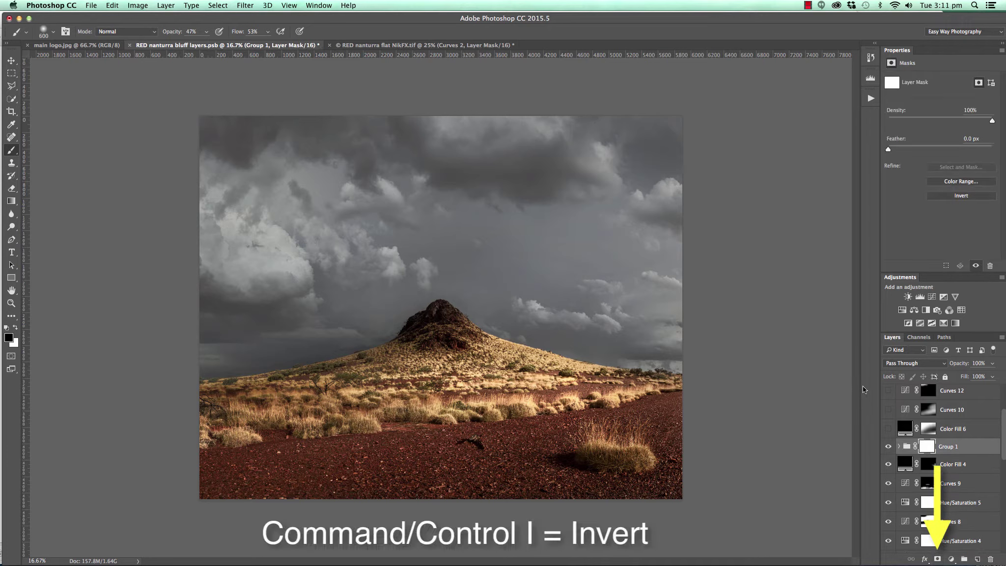
key(super+i)
Paint white on the group's mask along the horizon on both sides of the hill with a 1300 px brush.
key(x)
key(bracketright)
key(bracketright)
key(bracketright)
key(bracketright)
key(bracketright)
key(bracketright)
key(bracketright)
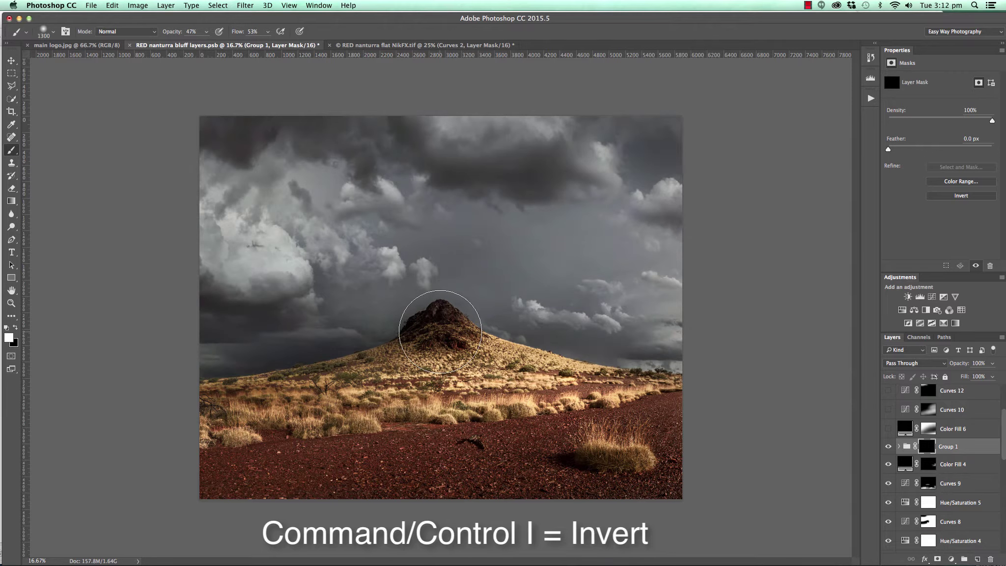
drag(184, 358, 390, 341)
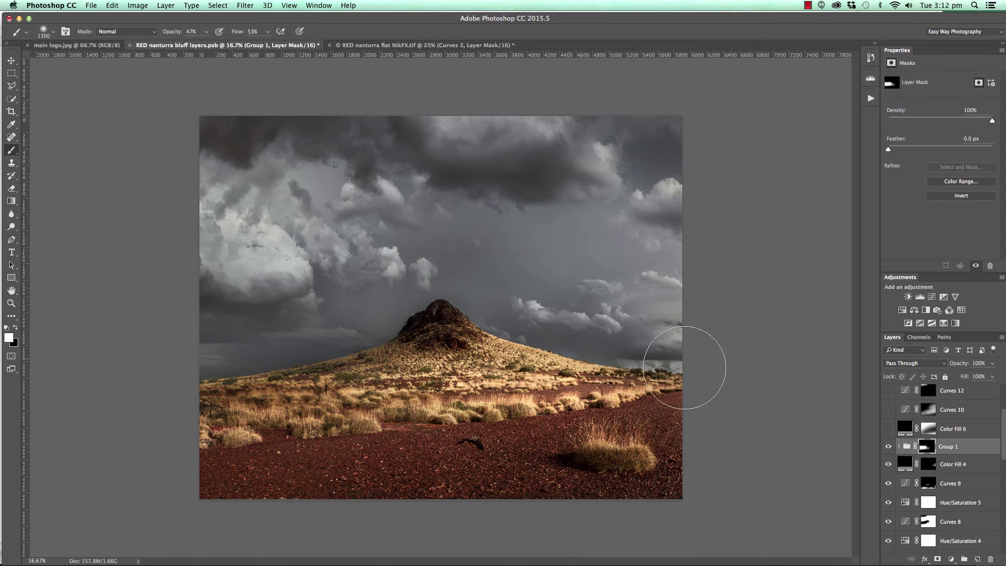
mouse_move(684, 367)
mouse_down()
mouse_move(589, 343)
mouse_move(495, 338)
mouse_move(677, 351)
mouse_move(280, 343)
mouse_move(489, 351)
mouse_move(239, 364)
mouse_move(636, 349)
mouse_up()
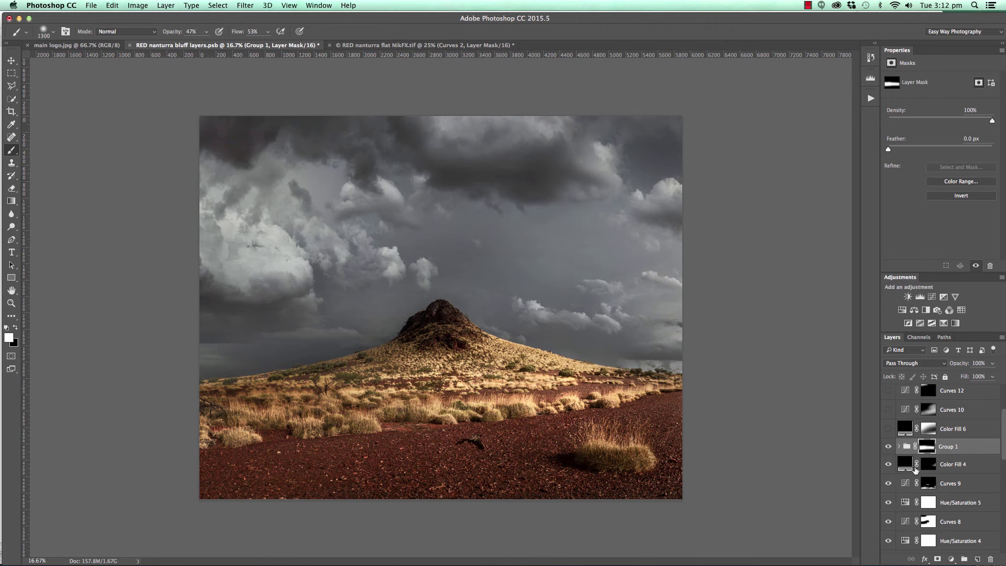
click(899, 447)
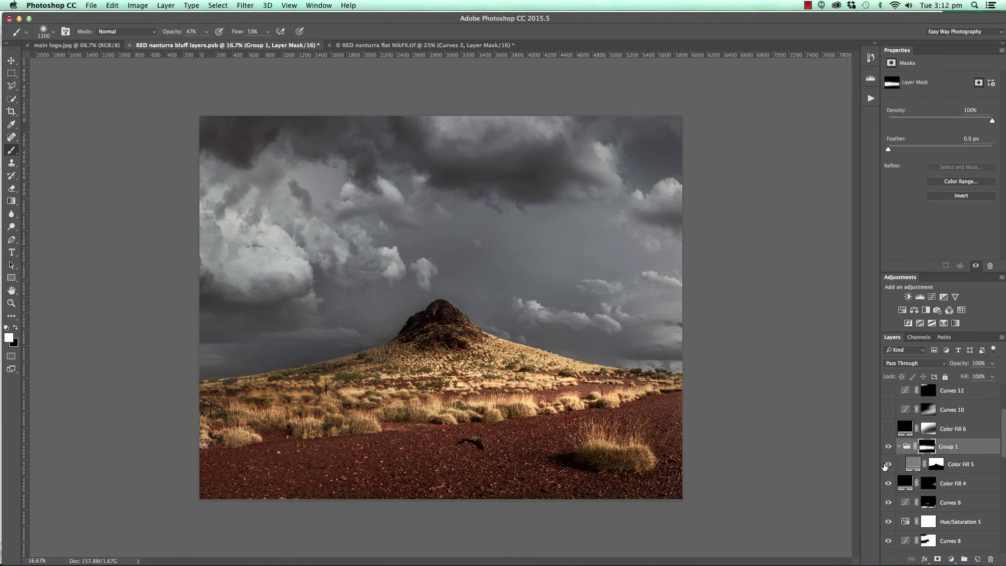
click(899, 447)
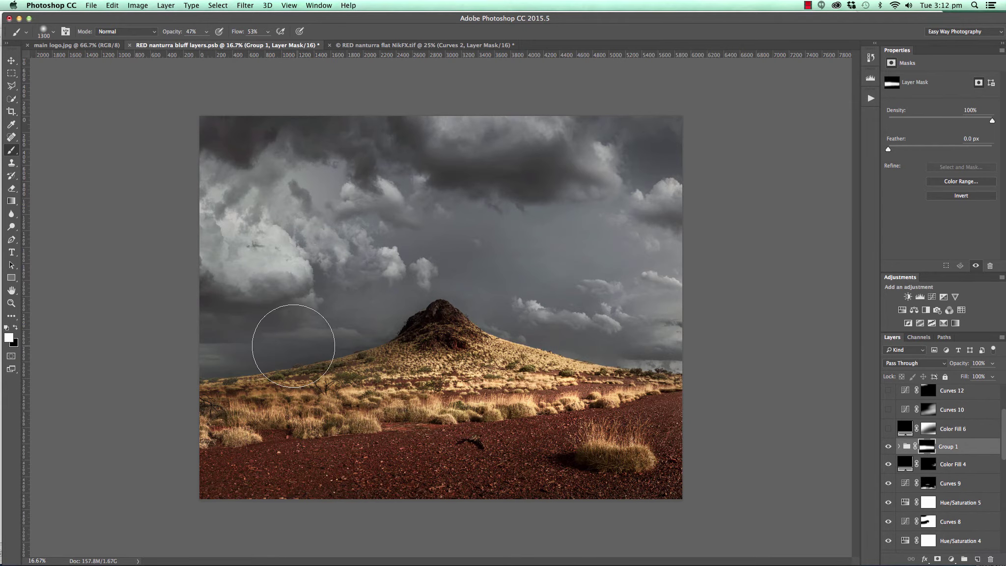
click(898, 447)
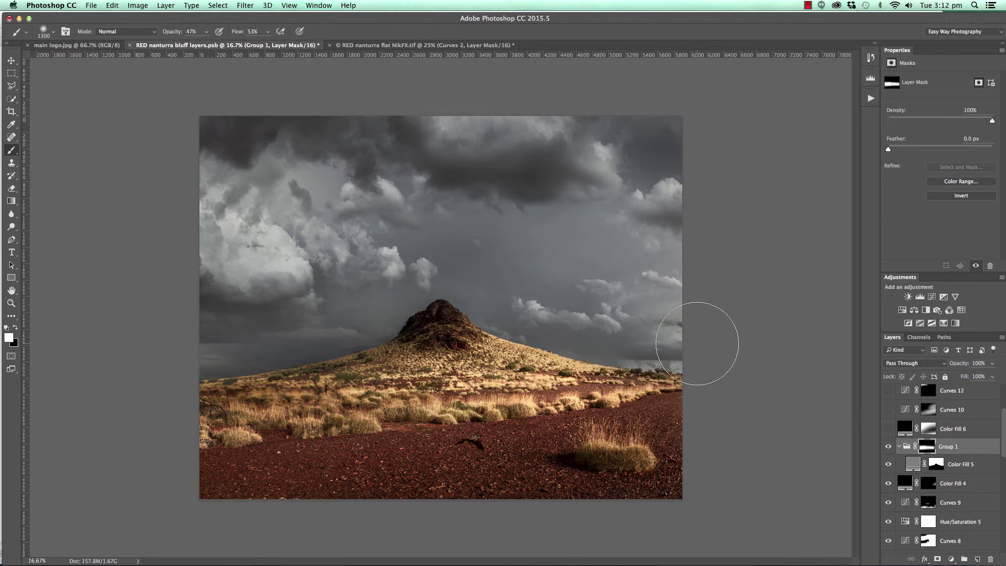
Switch Group 1 off and on to compare the haze effect along the horizon.
click(889, 449)
click(889, 449)
click(889, 448)
click(890, 449)
click(888, 449)
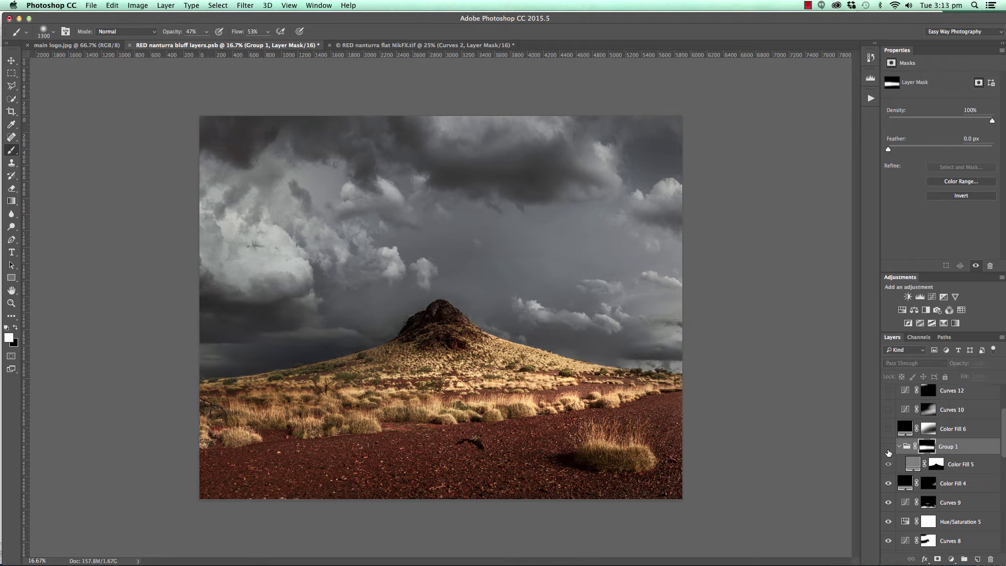
click(888, 449)
click(888, 452)
click(888, 452)
Turn on and select the Color Fill 6 layer, switching it off and on to compare its darkening effect.
scroll(890, 452, up, 1)
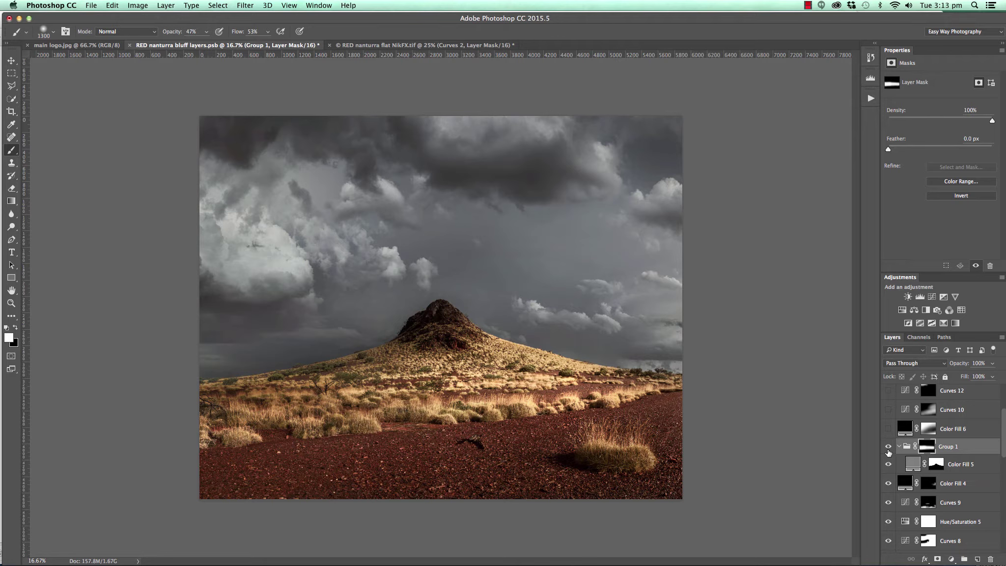
click(892, 452)
click(889, 451)
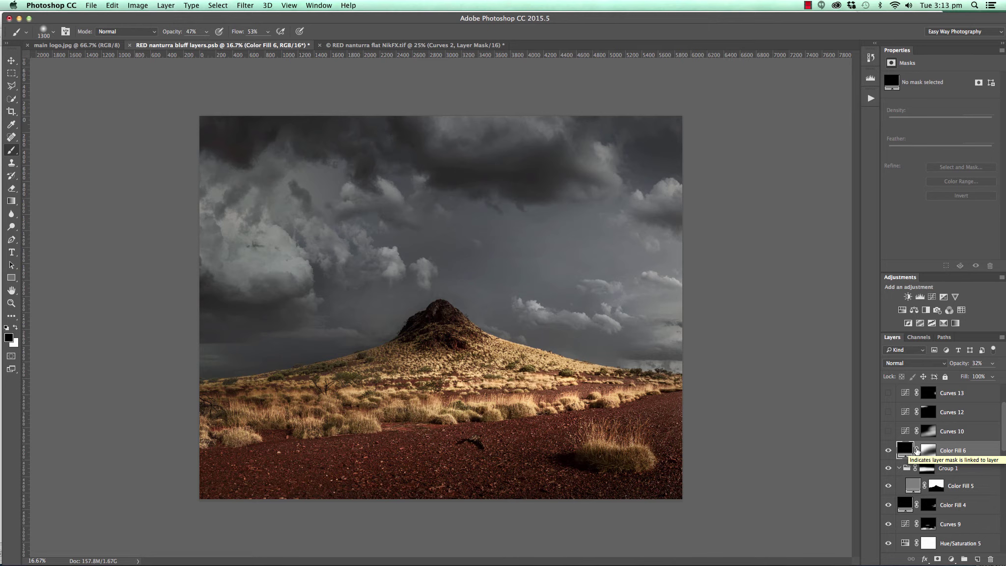
click(889, 450)
click(888, 451)
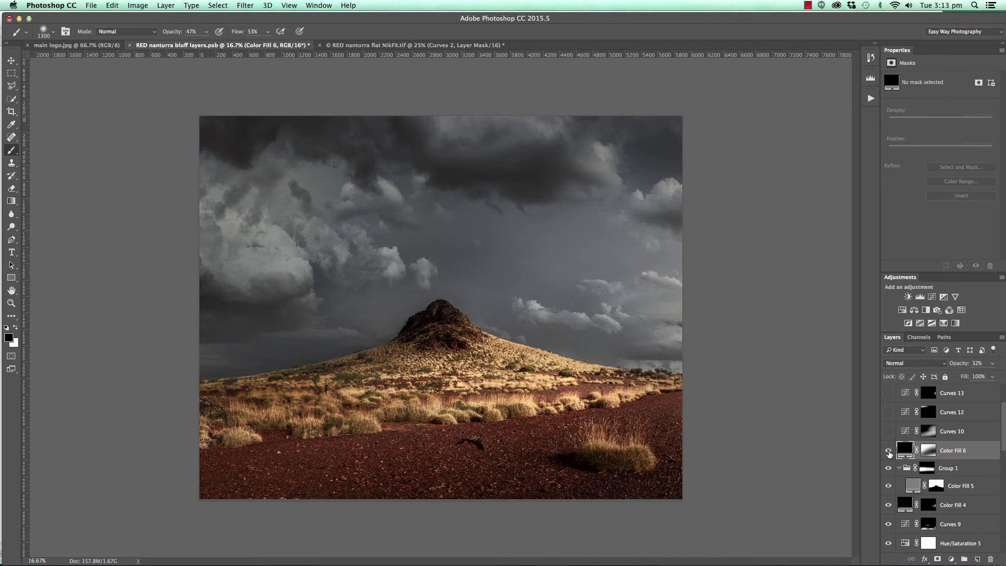
click(888, 450)
click(888, 450)
click(888, 451)
Examine the Color Fill 6 gradient mask on the canvas and compare the image with the layer off and on.
alt+click(927, 450)
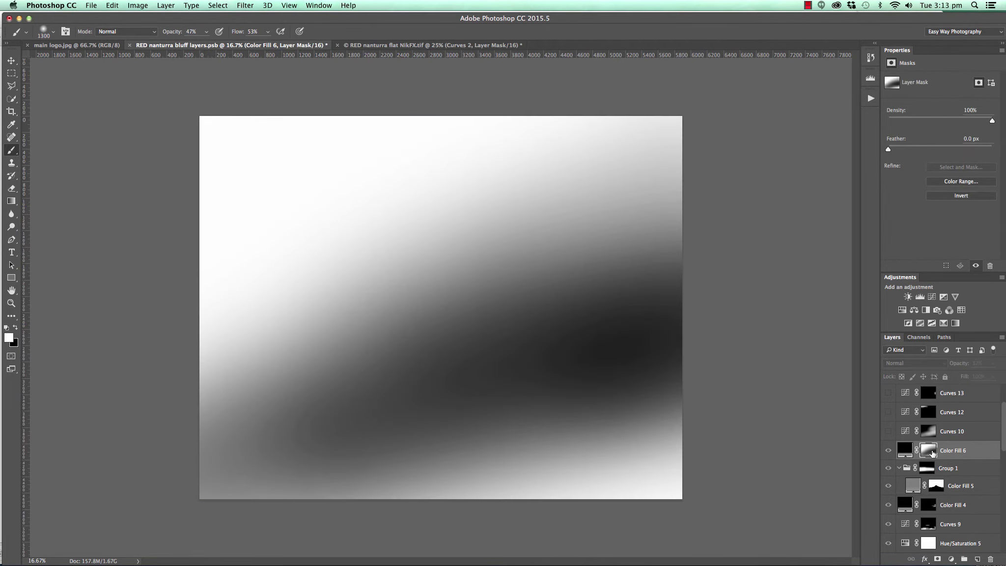
key(x)
click(891, 454)
click(891, 454)
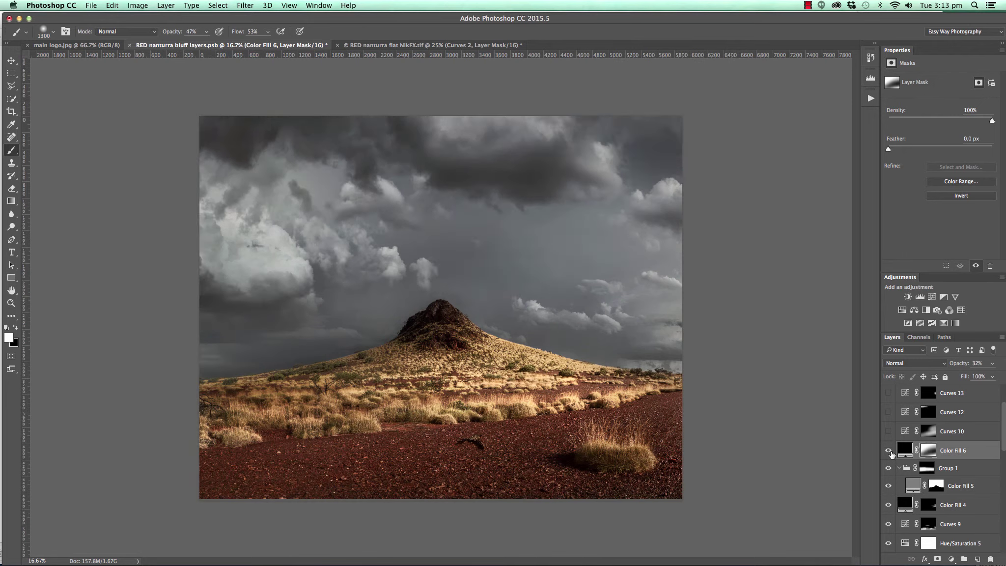
click(891, 453)
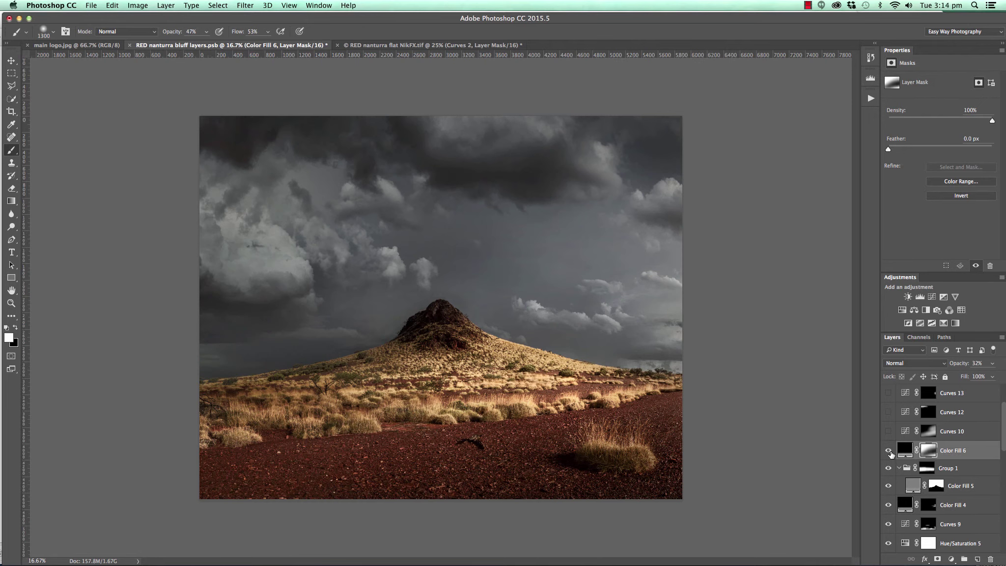
click(891, 454)
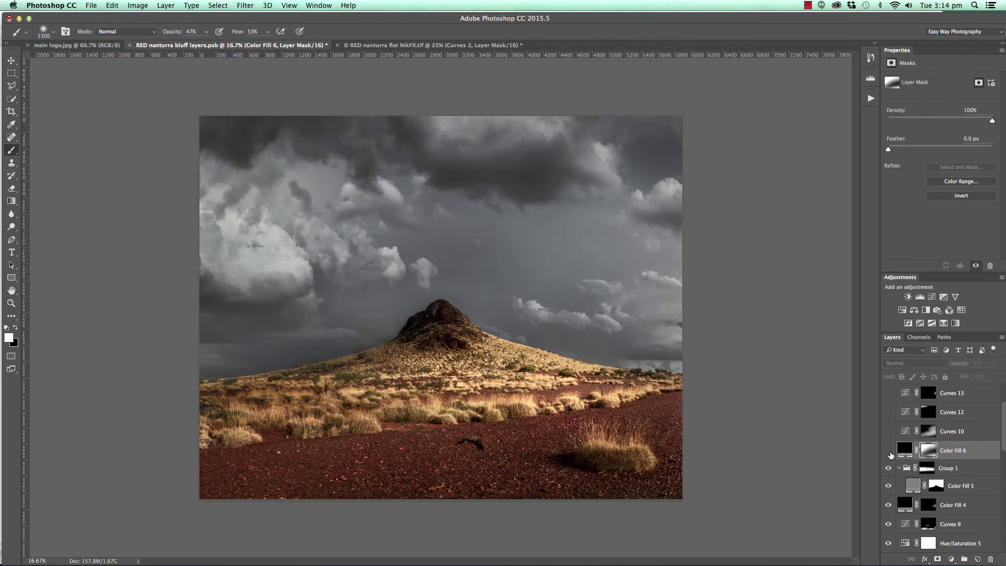
click(891, 453)
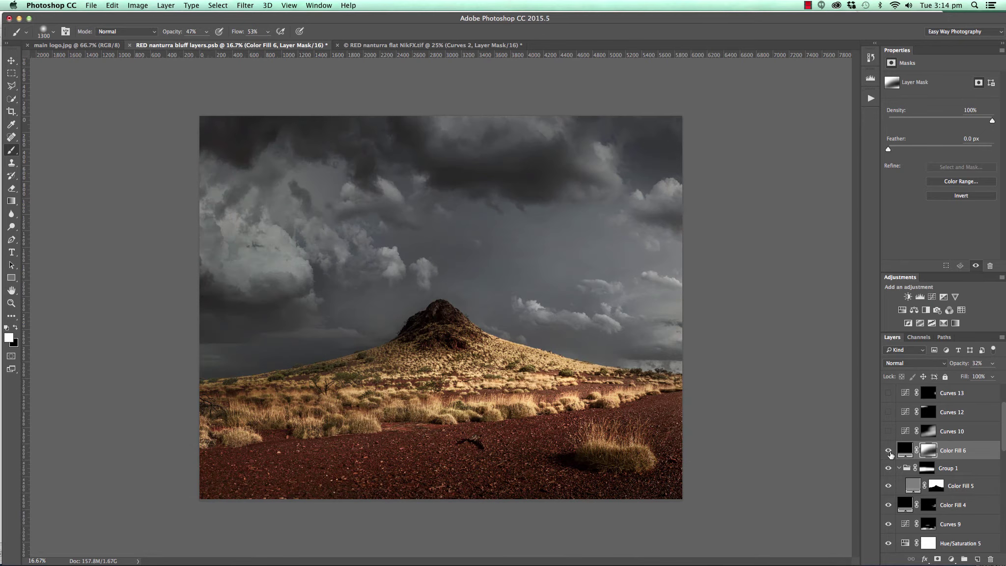
Select the Curves 10 layer and turn it on to compare its effect on the image.
scroll(938, 458, up, 2)
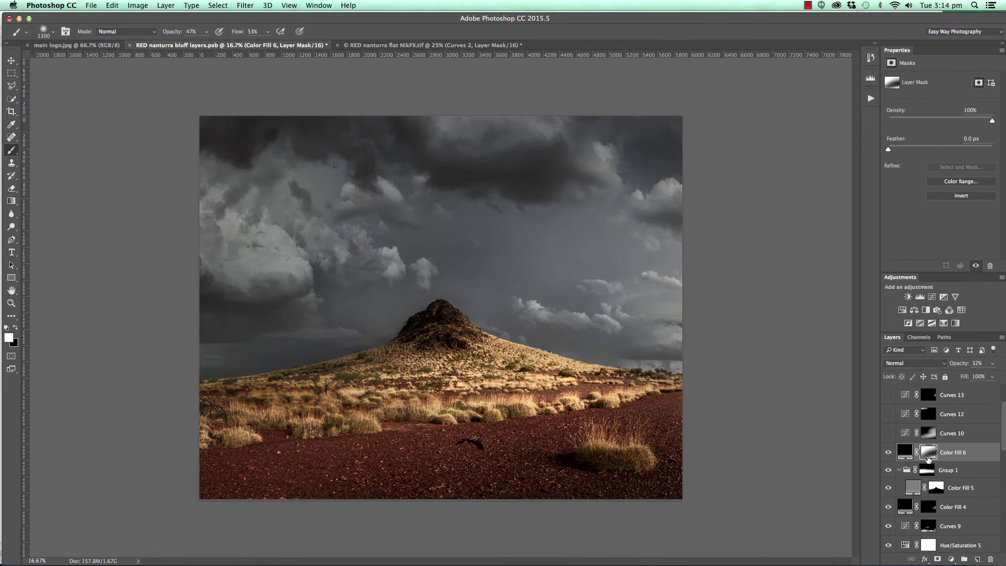
click(907, 473)
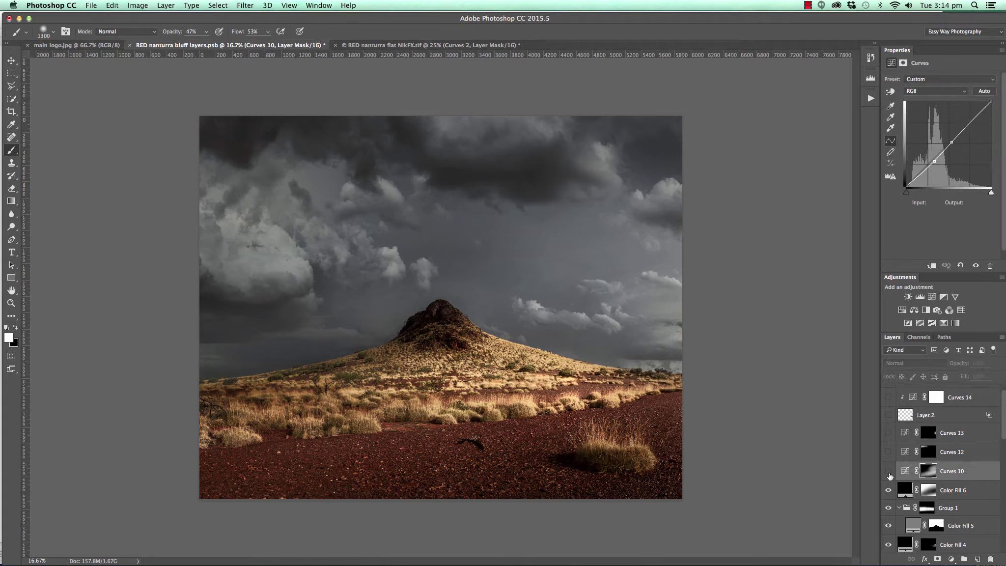
click(887, 472)
click(888, 471)
Select and turn on the Curves 12 layer, switching it off and on to compare its effect on the upper-left clouds.
scroll(896, 473, up, 1)
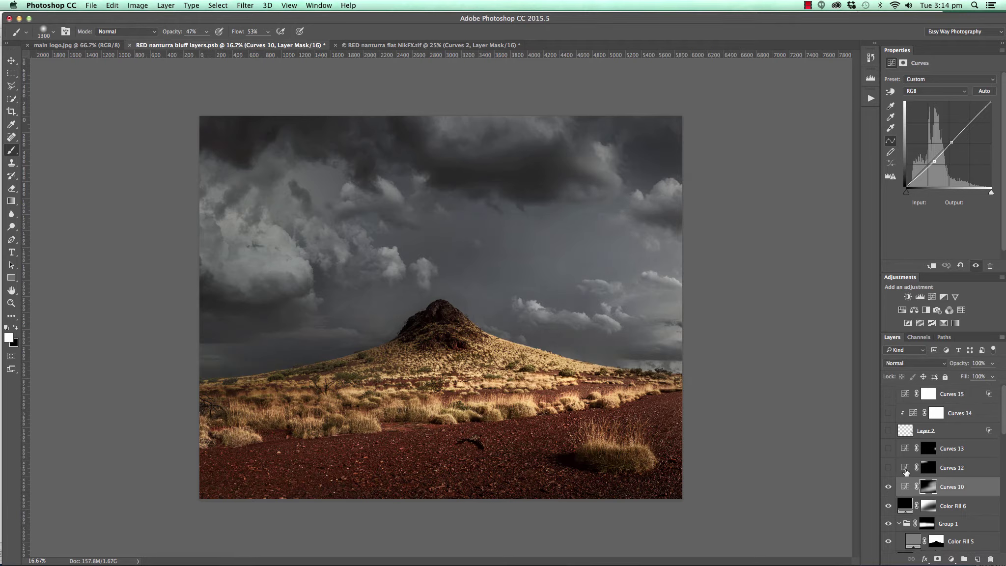
click(906, 470)
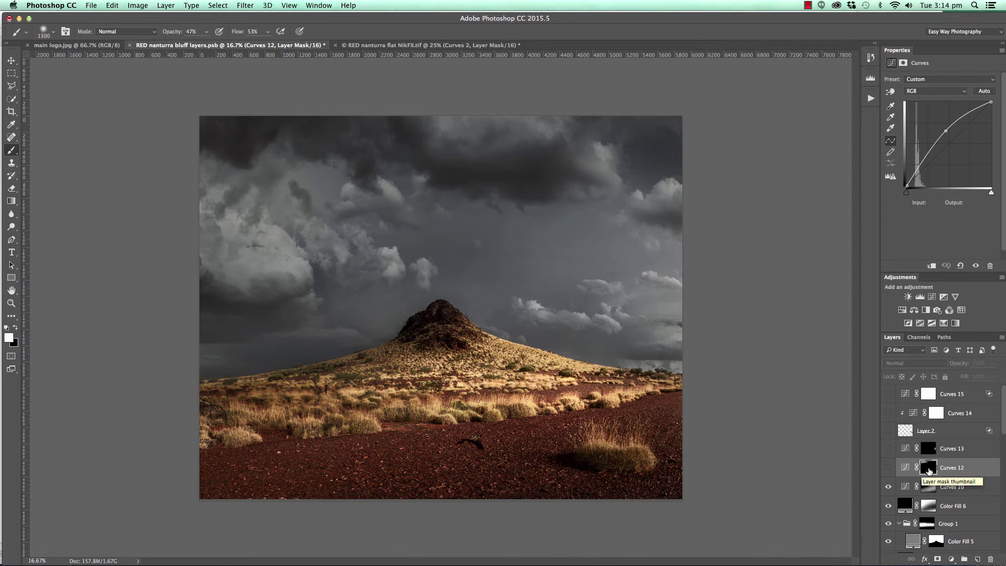
click(888, 468)
click(888, 468)
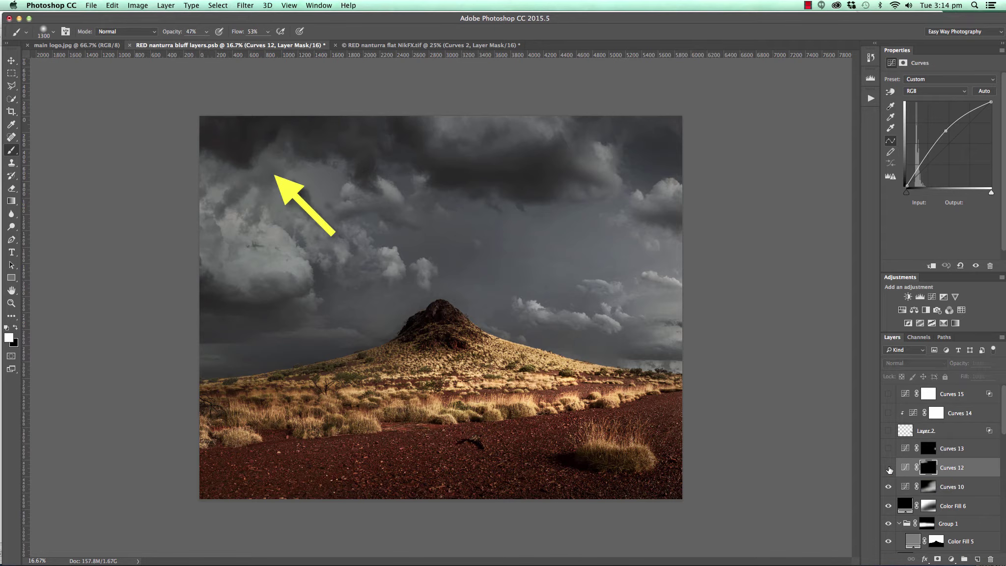
click(887, 468)
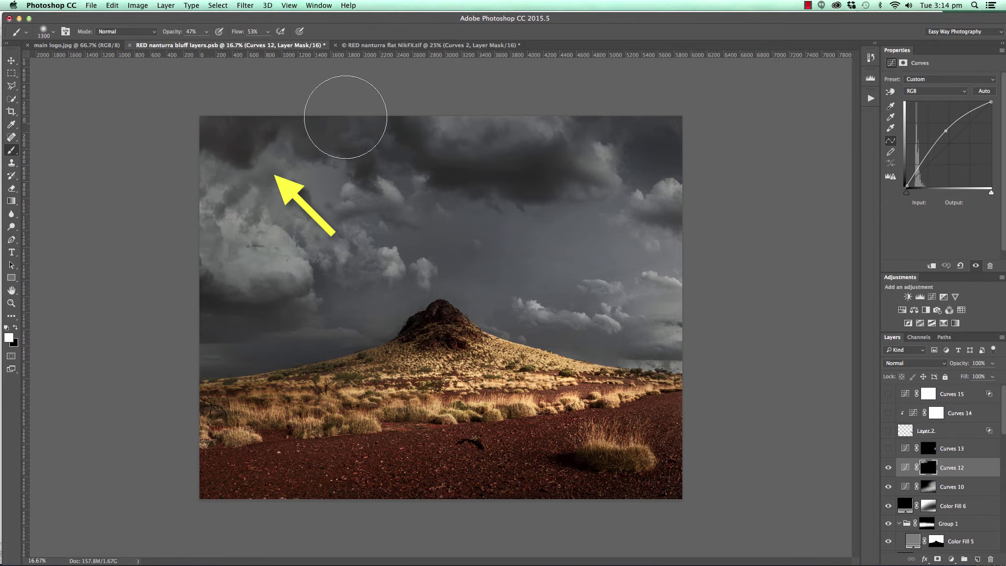
click(888, 467)
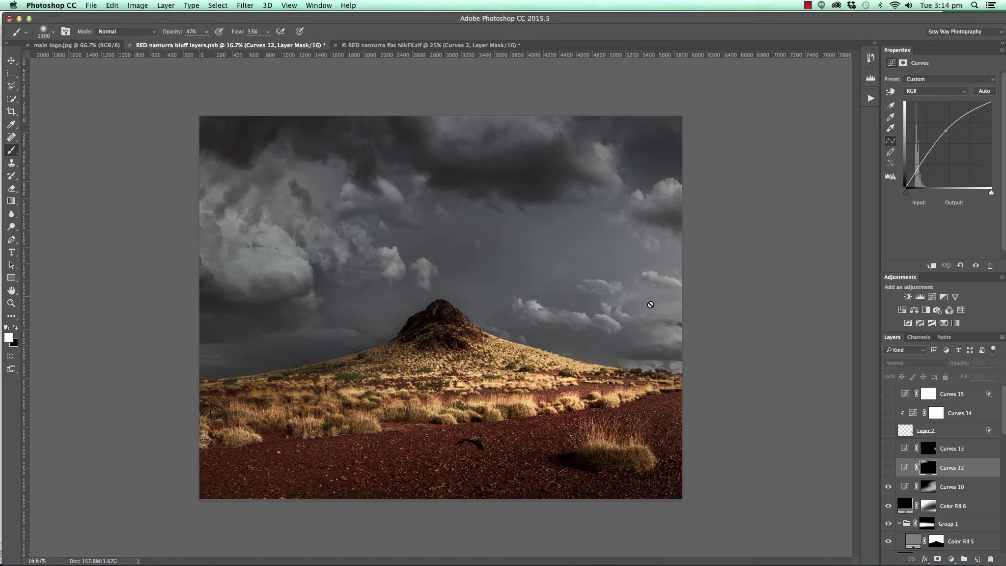
click(888, 467)
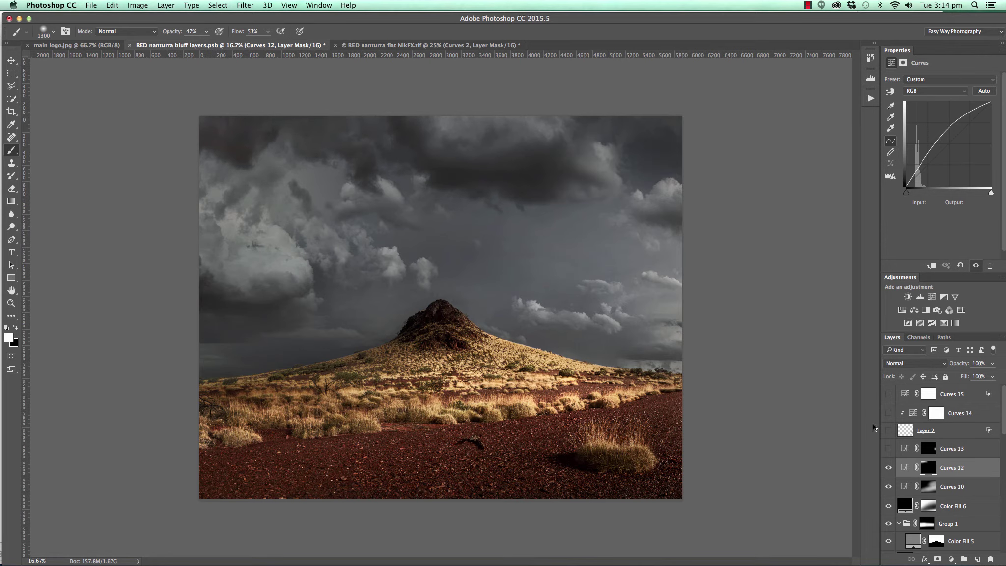
Turn on and select the Curves 13 layer, switching it off and on to compare its effect on the image.
click(887, 449)
click(887, 448)
click(887, 449)
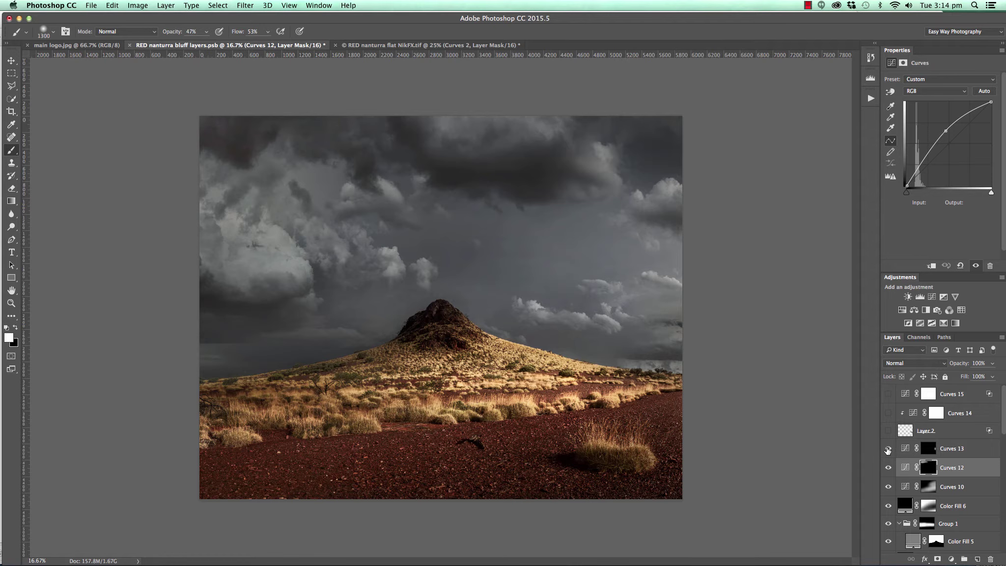
click(907, 449)
click(888, 448)
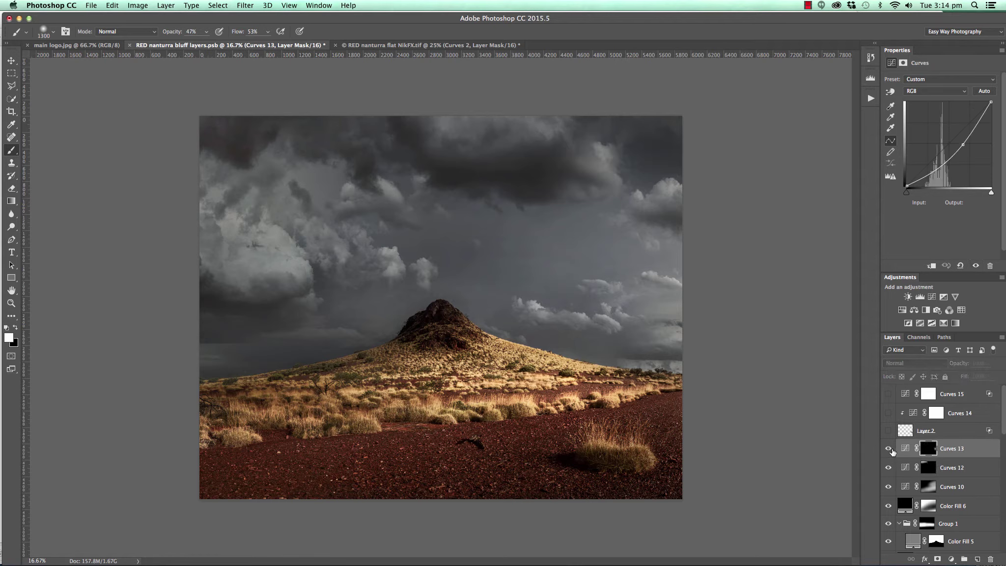
click(888, 448)
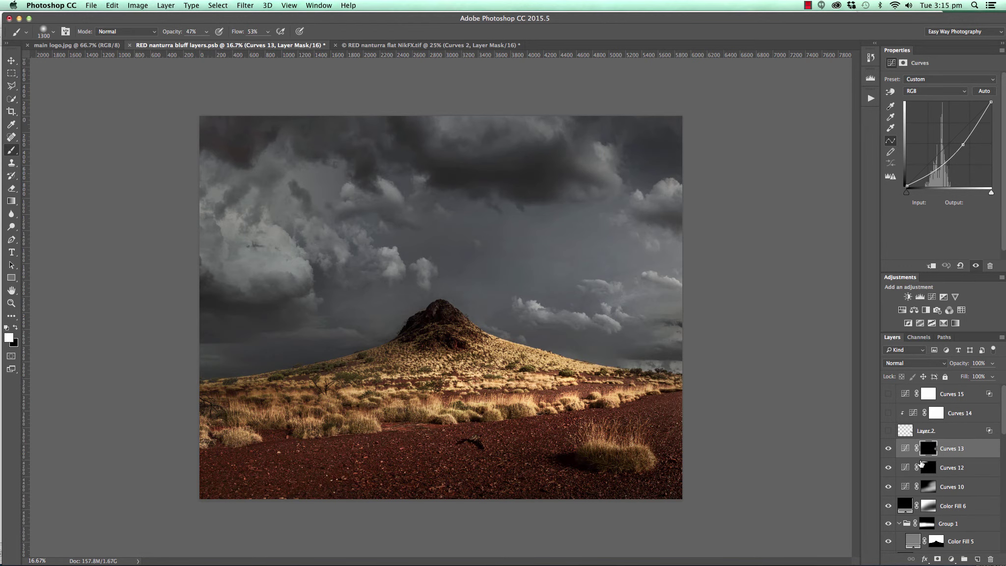
Show Layer 2 to check its effect on the sky, hide it again and select the Curves 13 layer.
click(887, 434)
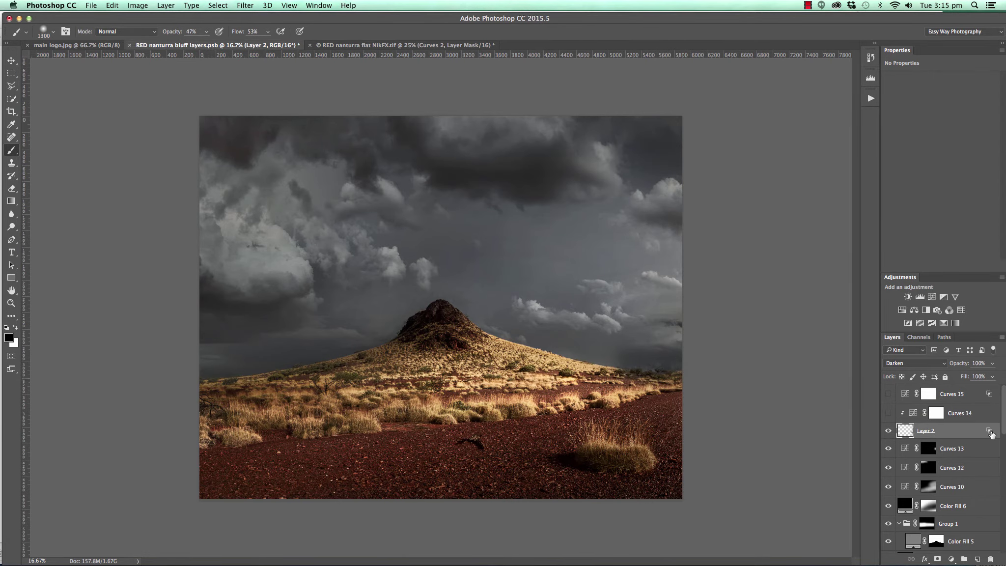
click(888, 431)
click(977, 448)
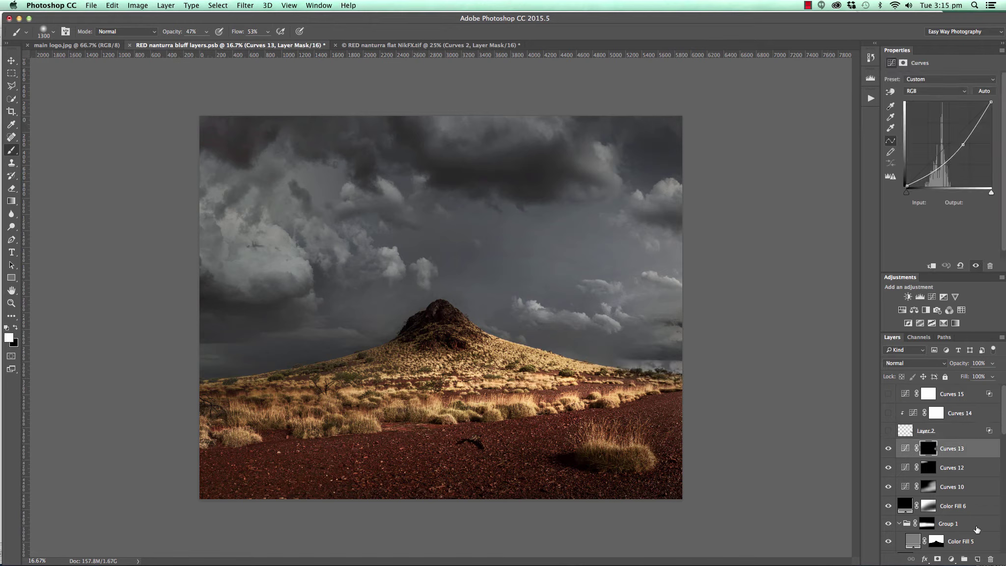
Add a new empty layer above Curves 13 and set its blend mode to Darken.
click(977, 559)
key(x)
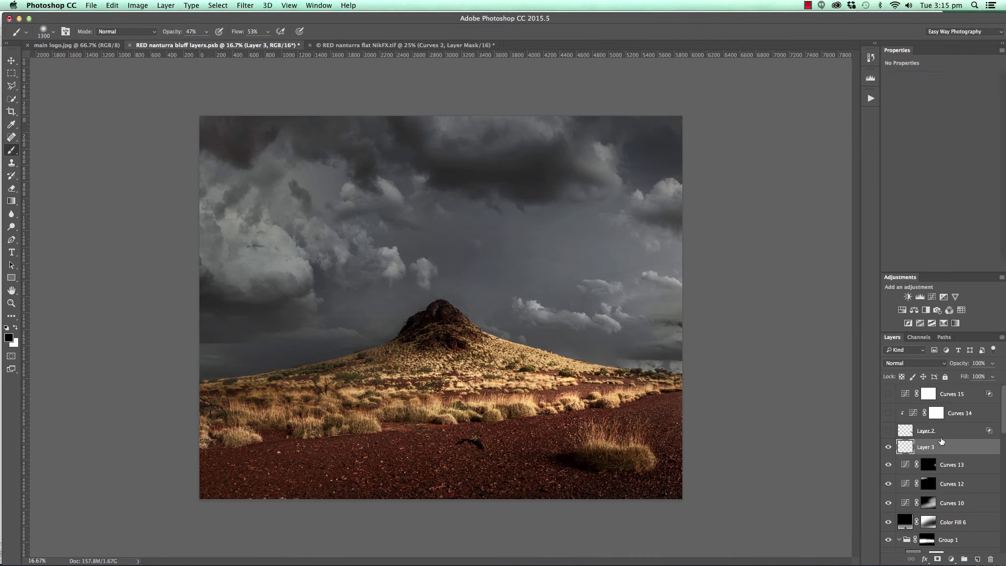
click(909, 363)
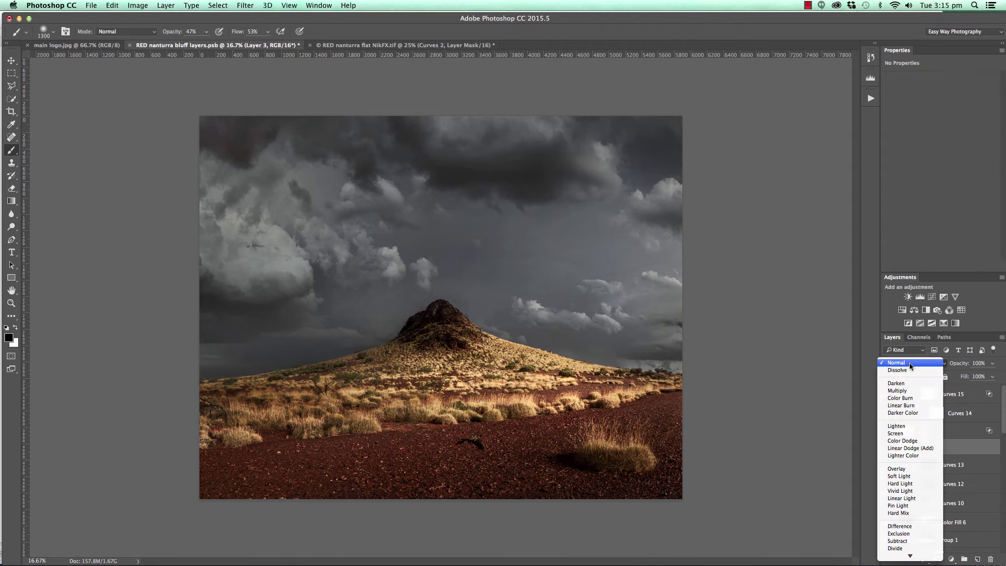
click(909, 382)
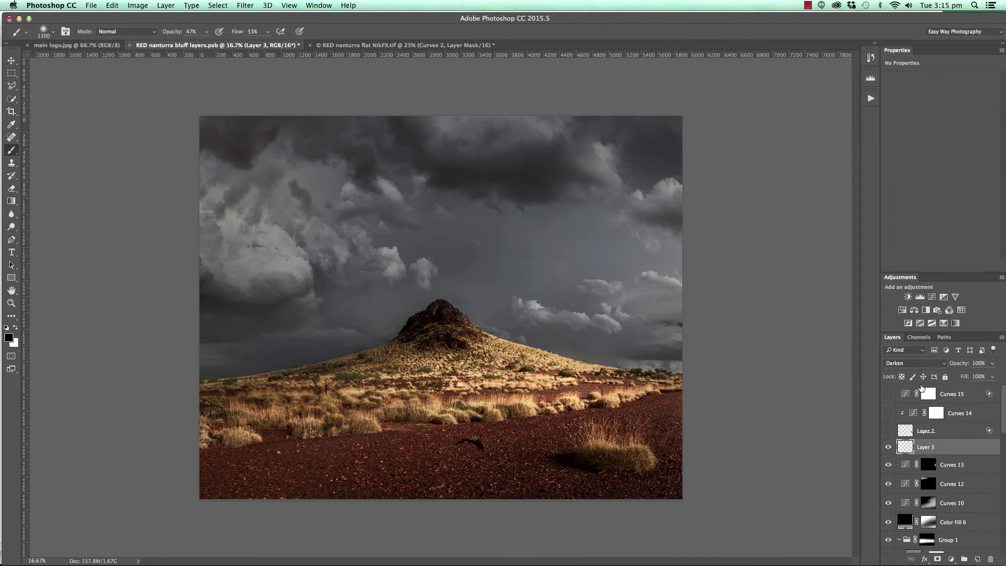
Set up the Clone Stamp tool with a brush size of 250, 53% opacity and 47% flow.
key(s)
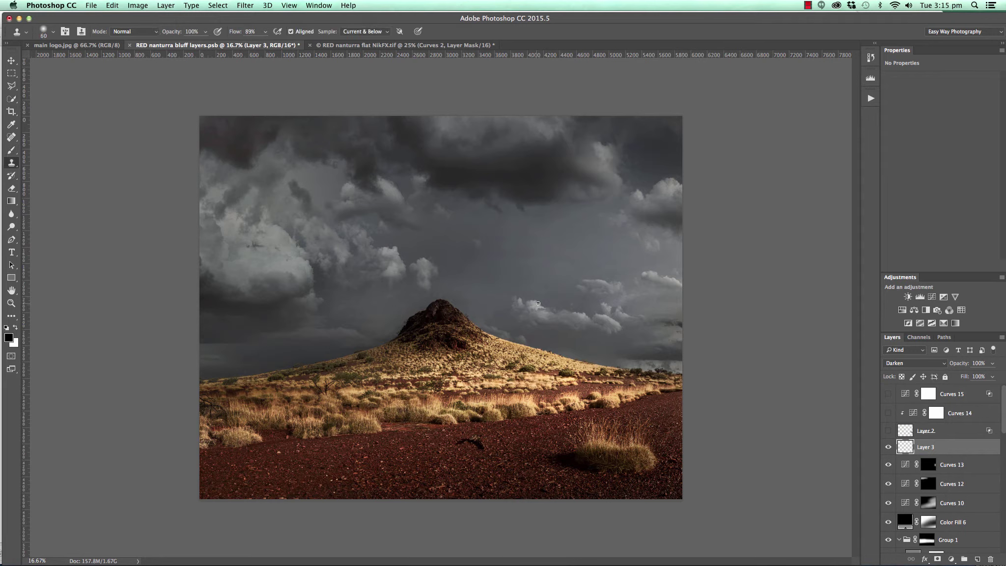
key(bracketright)
key(bracketright)
key(bracketright)
key(bracketright)
key(bracketright)
key(bracketright)
key(bracketright)
key(bracketright)
key(bracketright)
click(203, 34)
click(264, 31)
drag(264, 44, 245, 41)
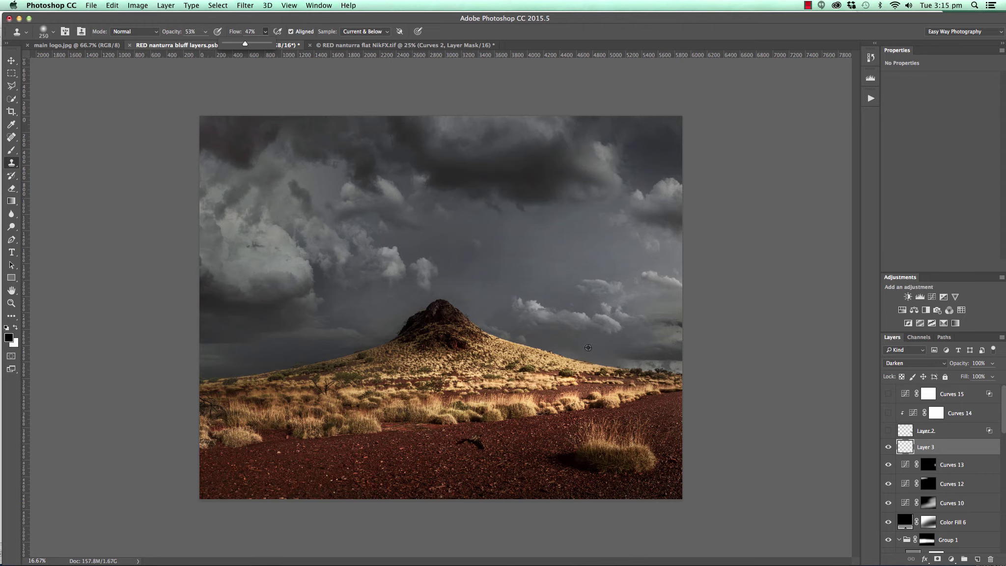
Clone dark sky from above the hill's right slope along the right horizon on Layer 3, comparing the layer off and on.
alt+click(587, 347)
mouse_move(620, 360)
mouse_down()
mouse_move(684, 367)
mouse_move(613, 359)
mouse_move(650, 366)
mouse_move(625, 357)
mouse_move(710, 350)
mouse_move(615, 358)
mouse_move(690, 370)
mouse_move(671, 371)
mouse_up()
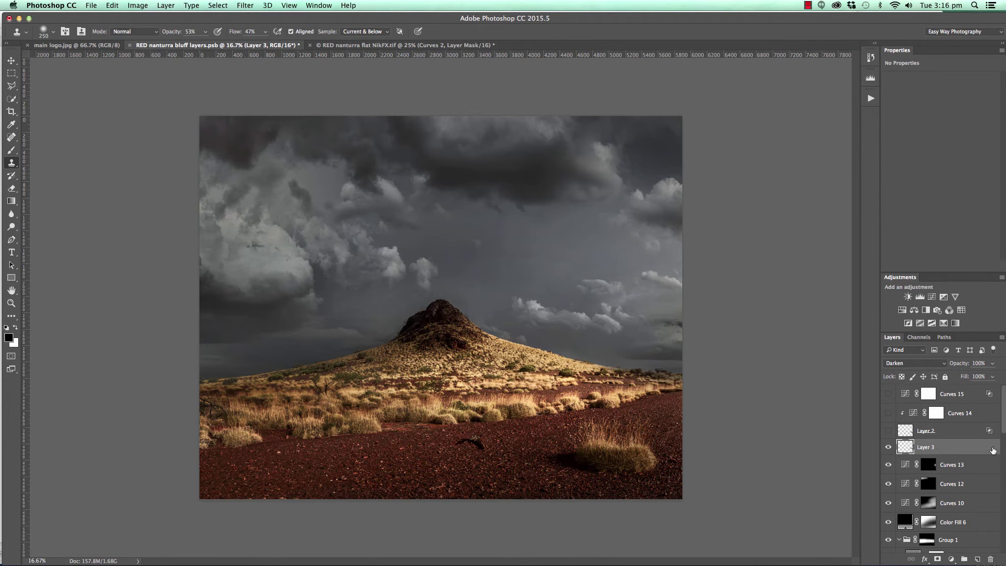
key(super+equal)
drag(720, 401, 196, 299)
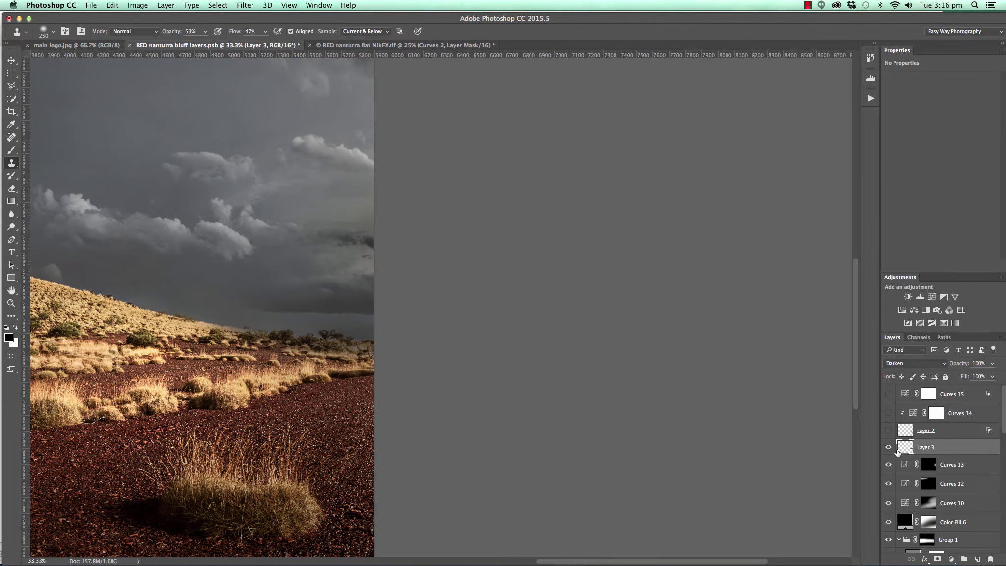
click(887, 447)
click(888, 447)
drag(349, 353, 402, 356)
key(super+z)
Split and lower the Underlying Layer highlight limit in Layer 3's Blend If settings to blend the cloning smoothly.
double_click(989, 448)
drag(539, 164, 878, 63)
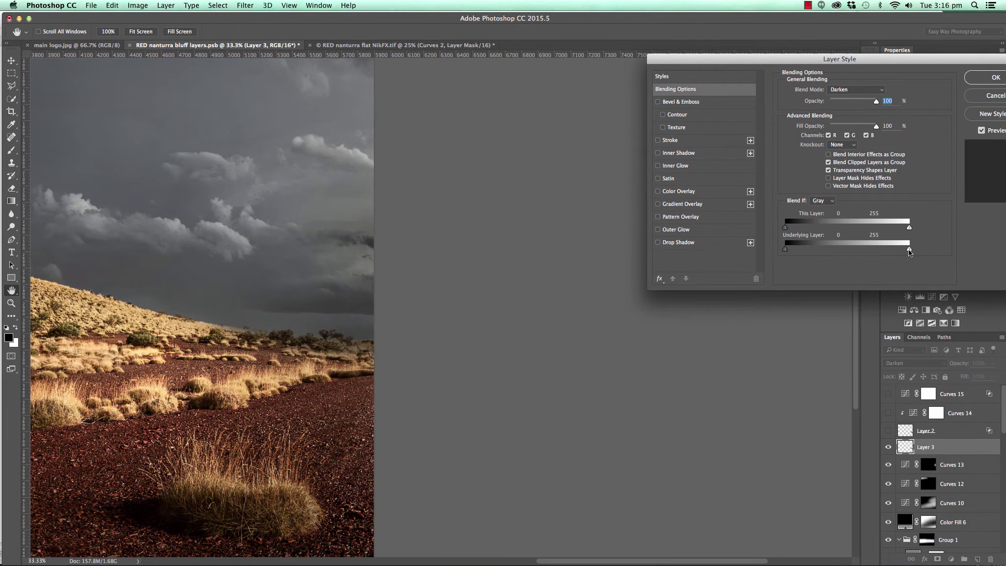
drag(909, 251, 947, 247)
key(alt)
drag(832, 248, 821, 248)
click(979, 77)
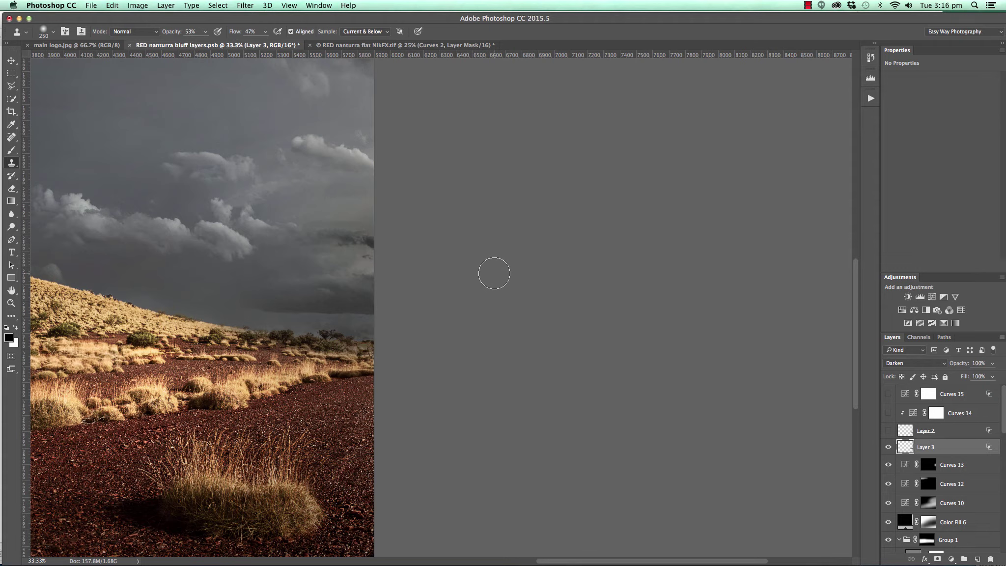
Delete the demonstration clone layer, Layer 3.
key(super+minus)
key(super+minus)
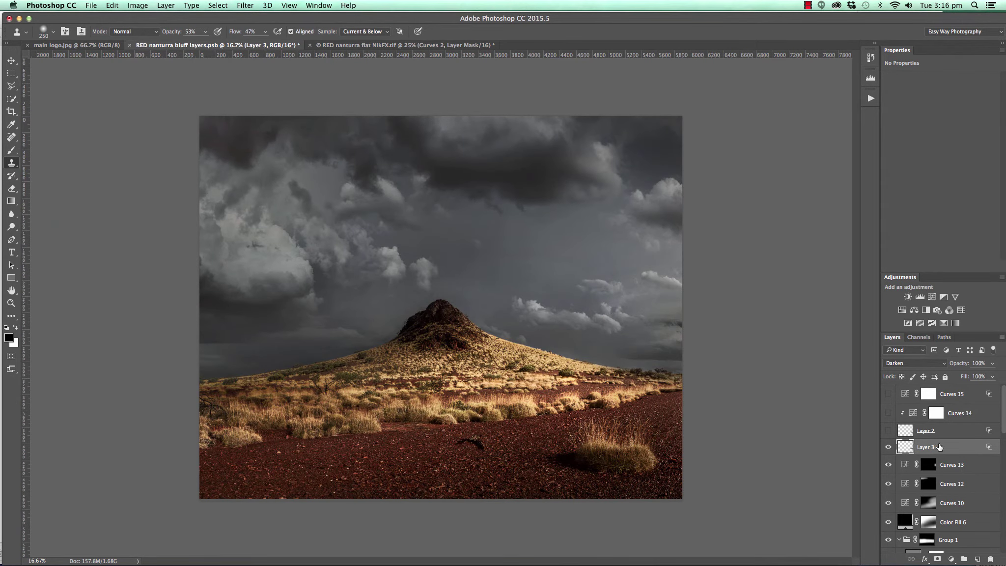
drag(939, 447, 989, 561)
Turn on Layer 2 and the Curves 14 layer clipped to it, switching Curves 14 off and on to compare its effect.
click(887, 430)
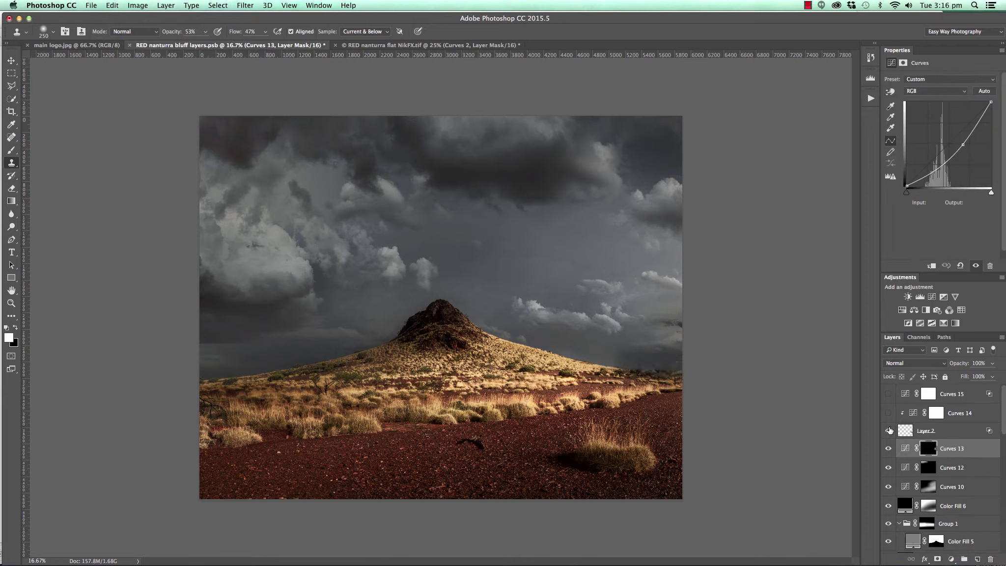
click(905, 431)
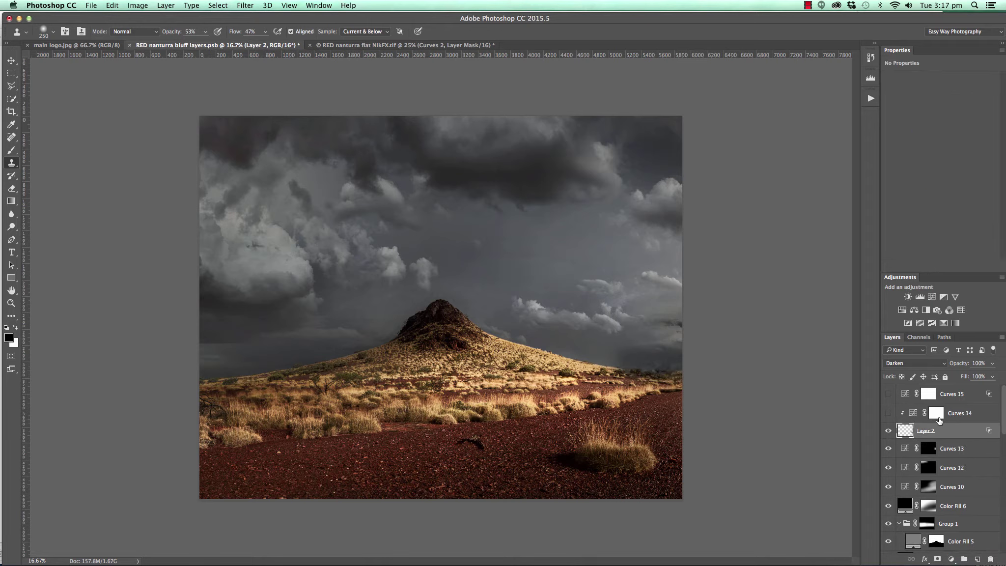
click(888, 413)
click(889, 413)
click(888, 413)
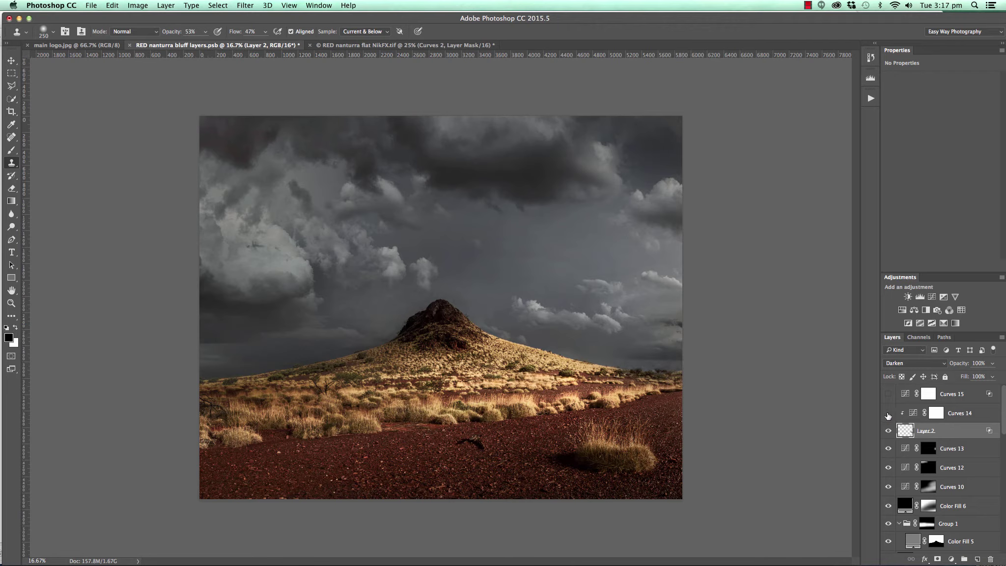
click(888, 414)
click(887, 414)
Select the Curves 15 layer and turn it on, switching it off and on to compare its effect.
click(943, 399)
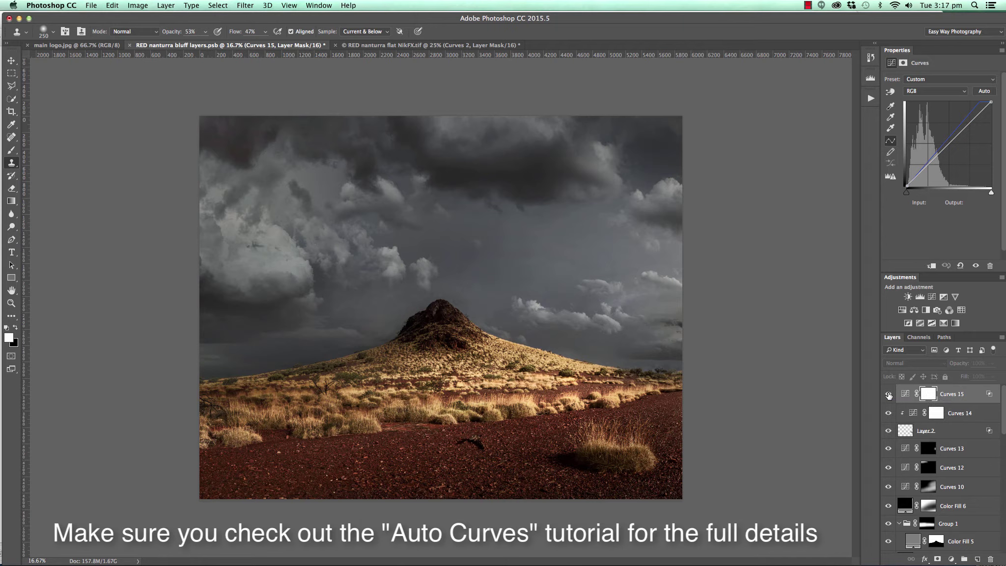
click(888, 394)
click(887, 394)
click(887, 394)
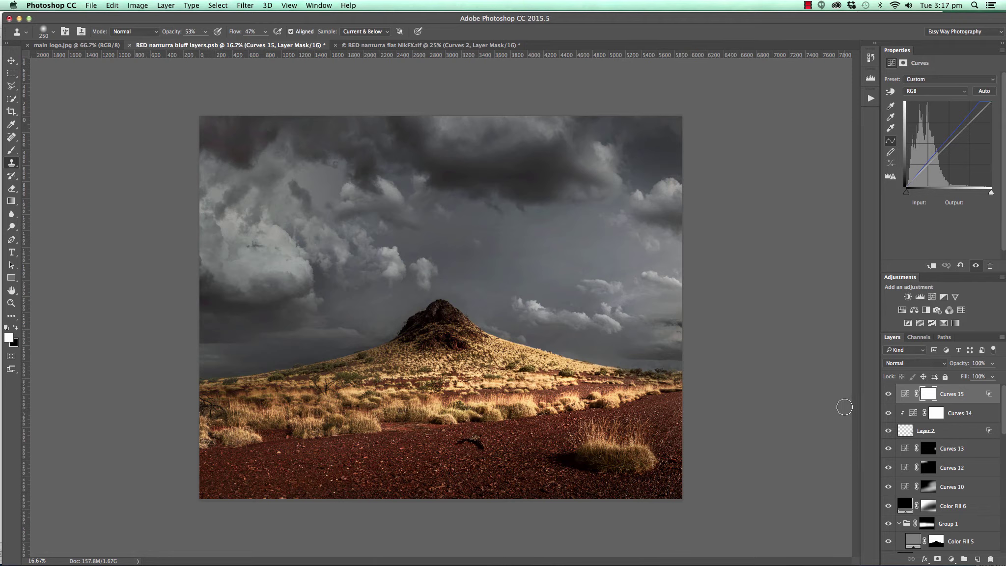
Demonstrate Curves 15's Blend If by raising the Underlying Layer highlight limit to its maximum and lowering it back towards the midtones.
double_click(989, 396)
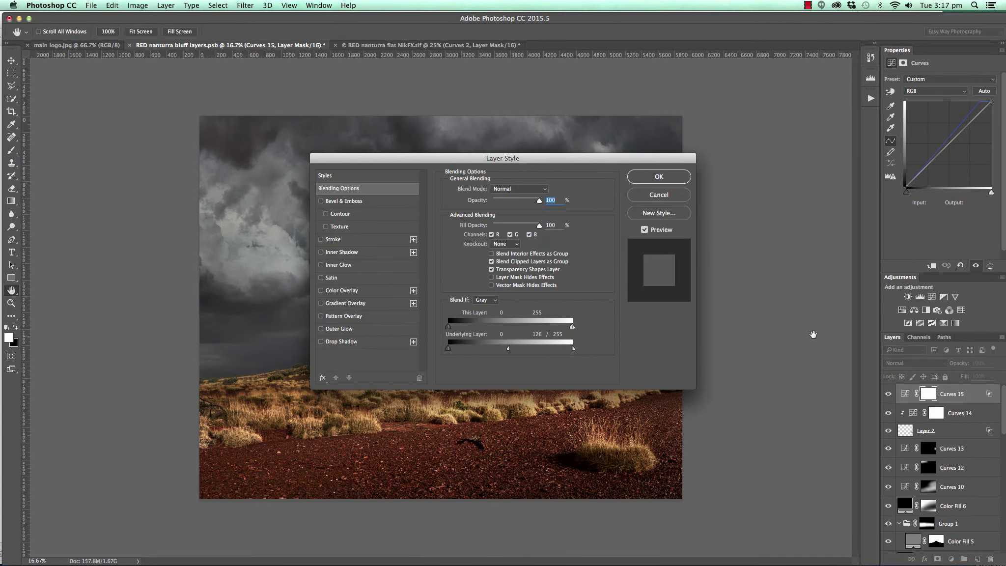
drag(582, 165, 883, 45)
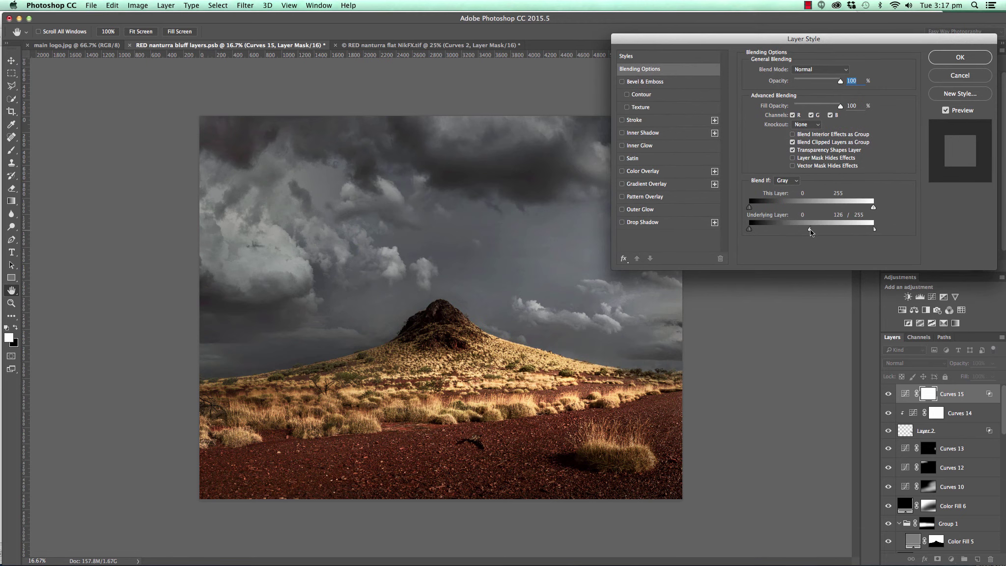
drag(809, 229, 873, 229)
drag(872, 230, 799, 236)
click(960, 57)
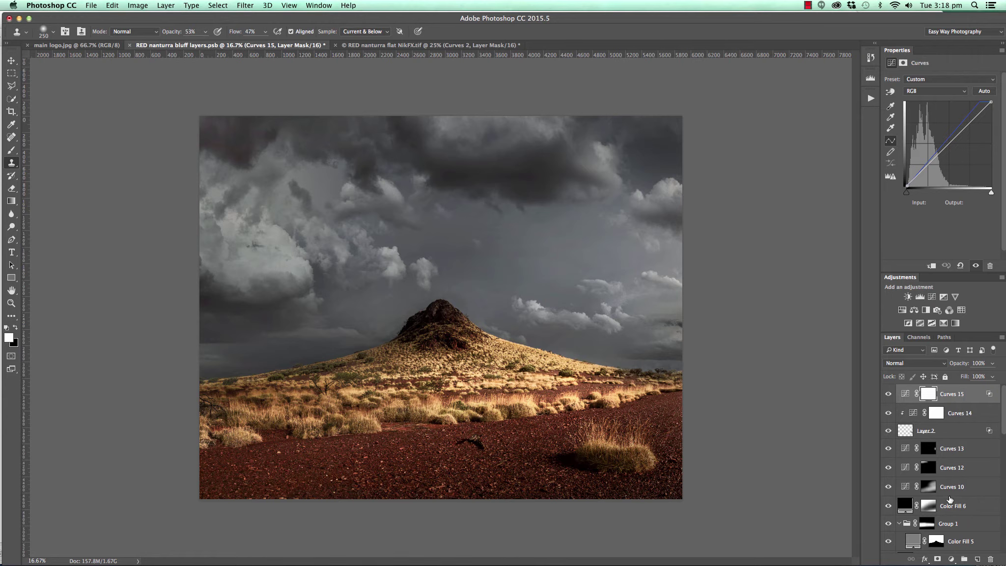
Compare the layered bluff image with the flattened NikFX version by switching between the two documents.
click(413, 46)
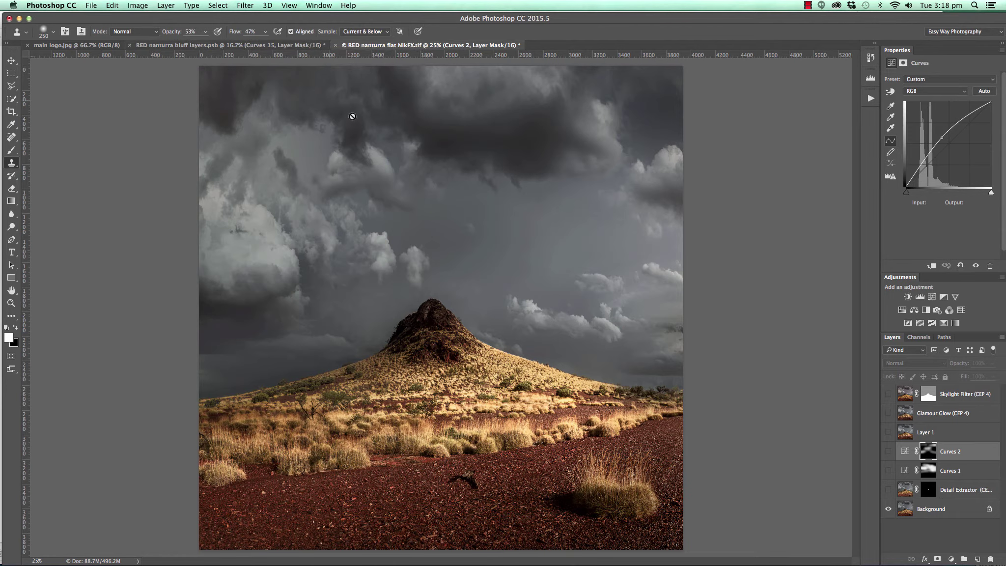
click(232, 46)
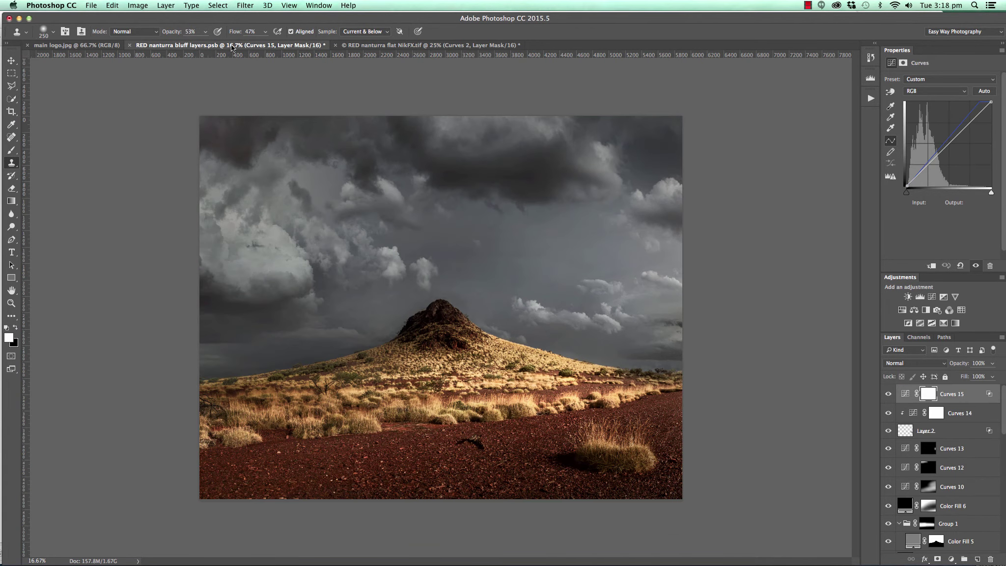
click(402, 46)
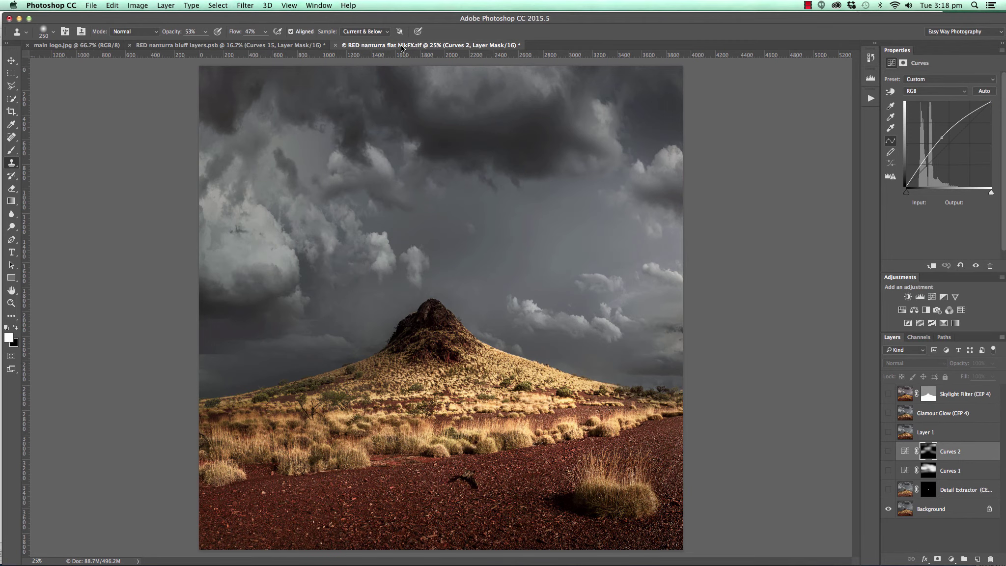
click(281, 46)
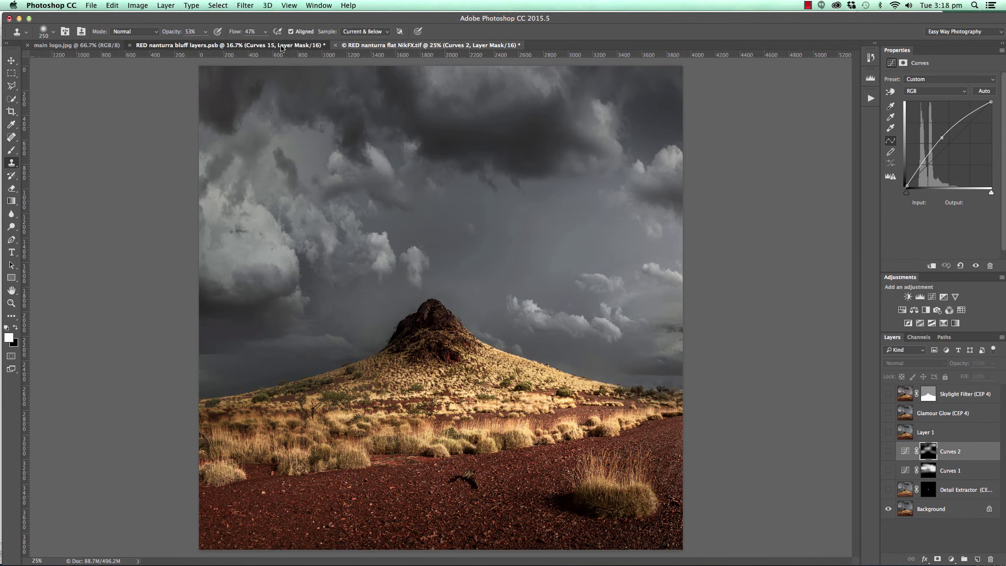
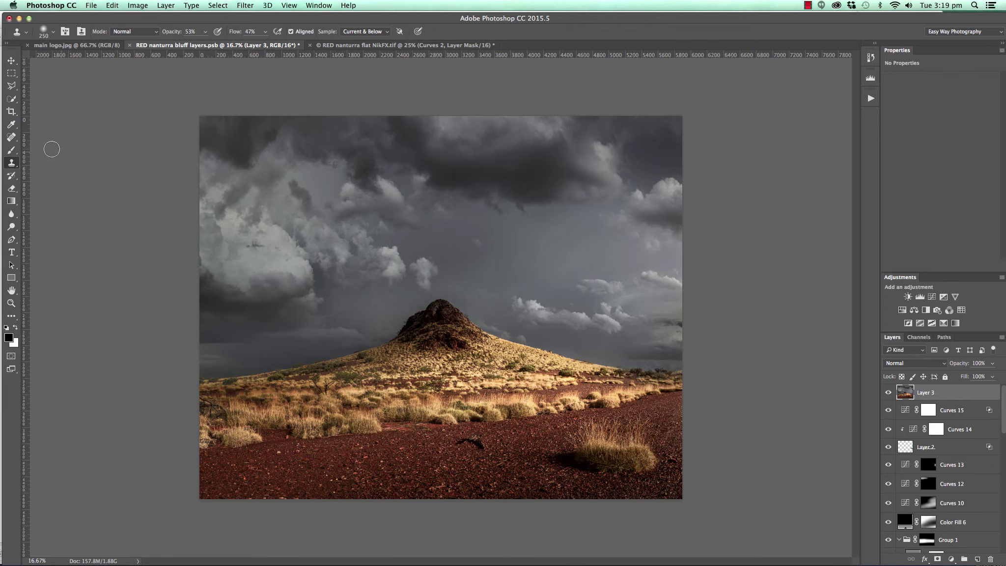
Crop the image to a 1:1 square that spans the full height of the picture, centred on the hill.
click(13, 113)
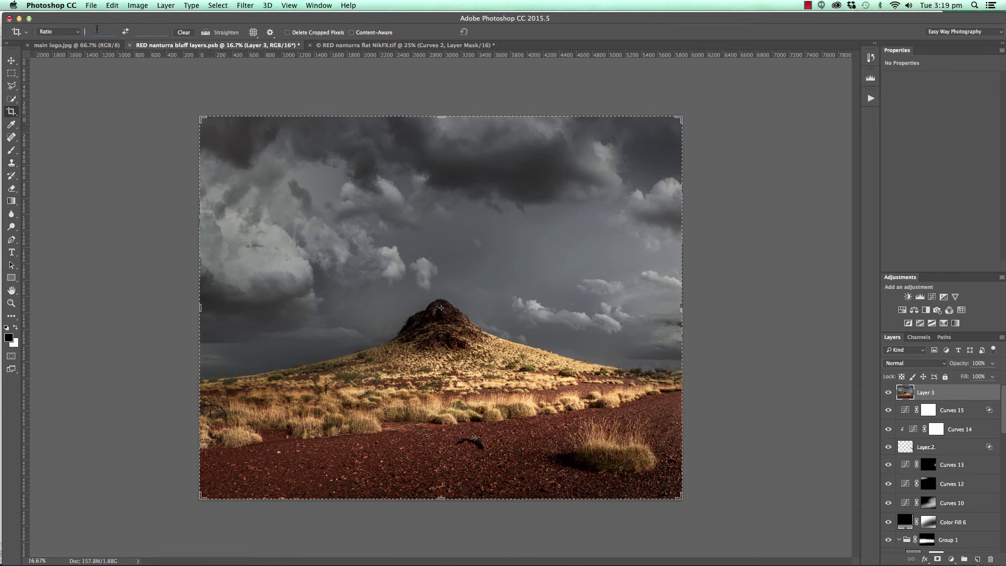
text(1)
key(Tab)
text(1)
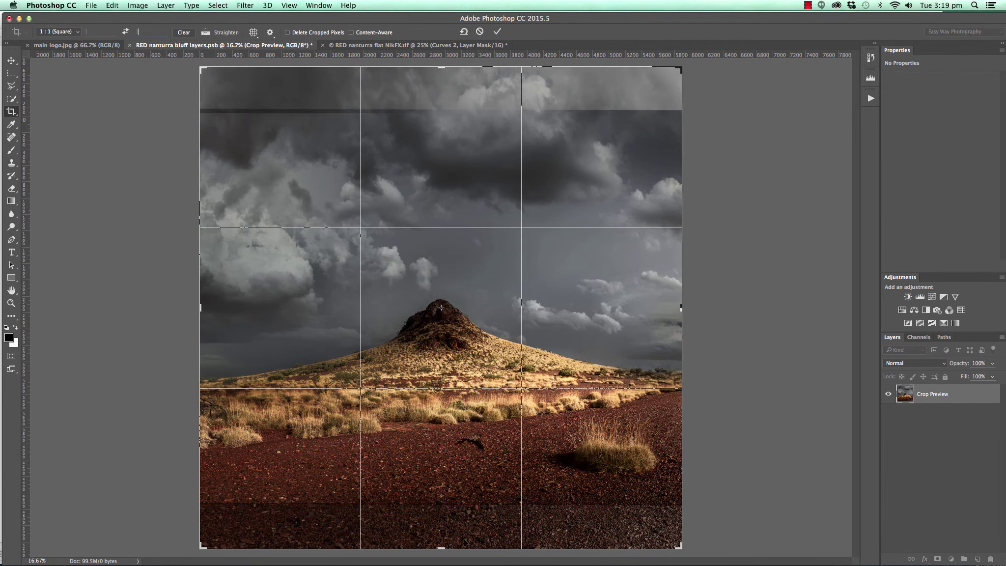
drag(441, 546, 442, 523)
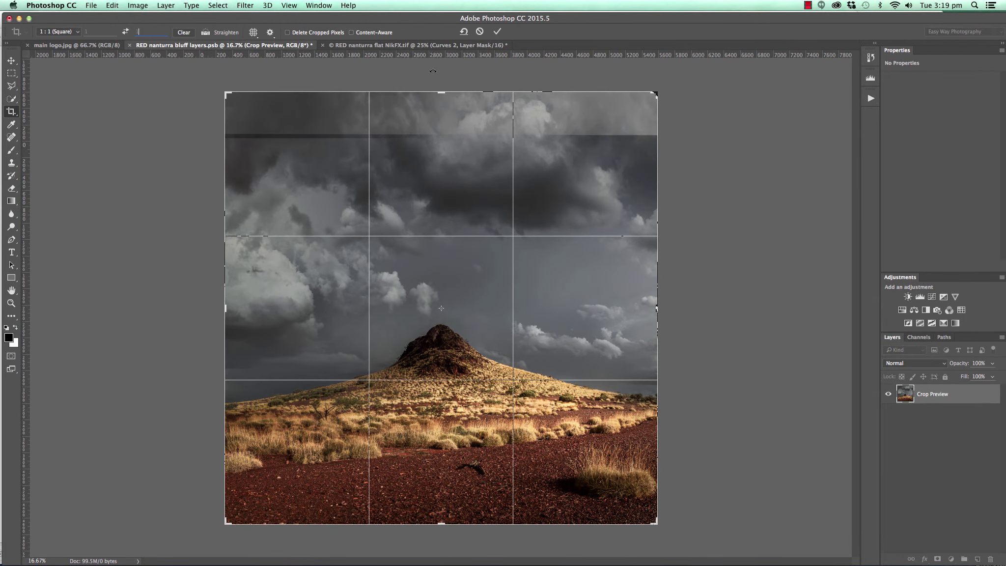
drag(438, 94, 437, 116)
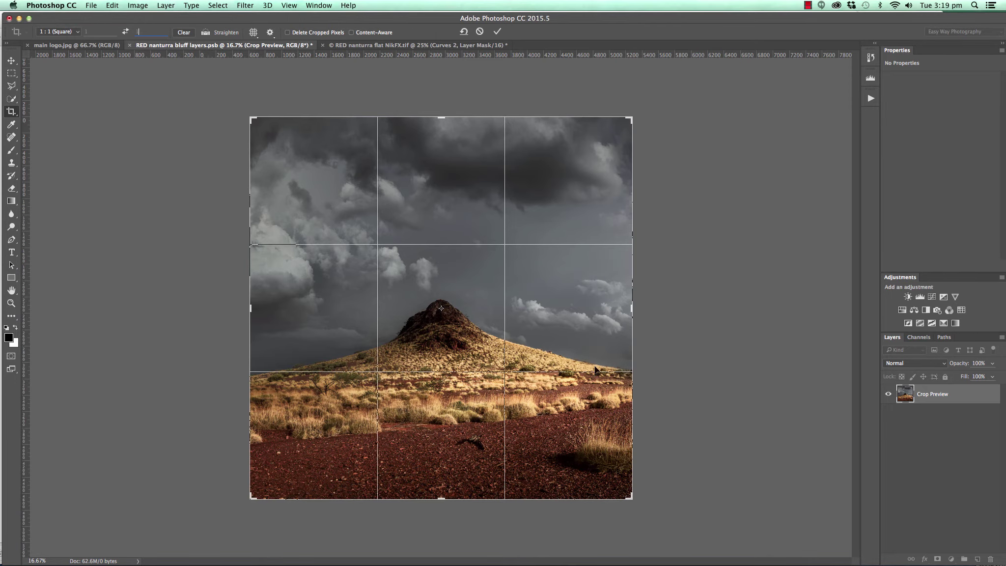
click(497, 32)
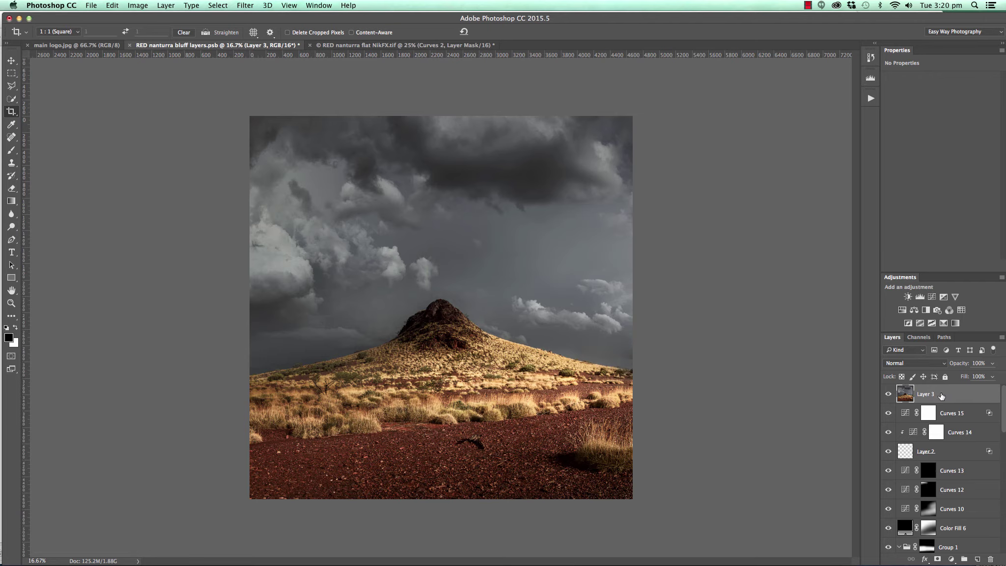
Squeeze Layer 3 horizontally with Free Transform to about 81% width, pulling both sides in towards the square canvas edges.
key(super+t)
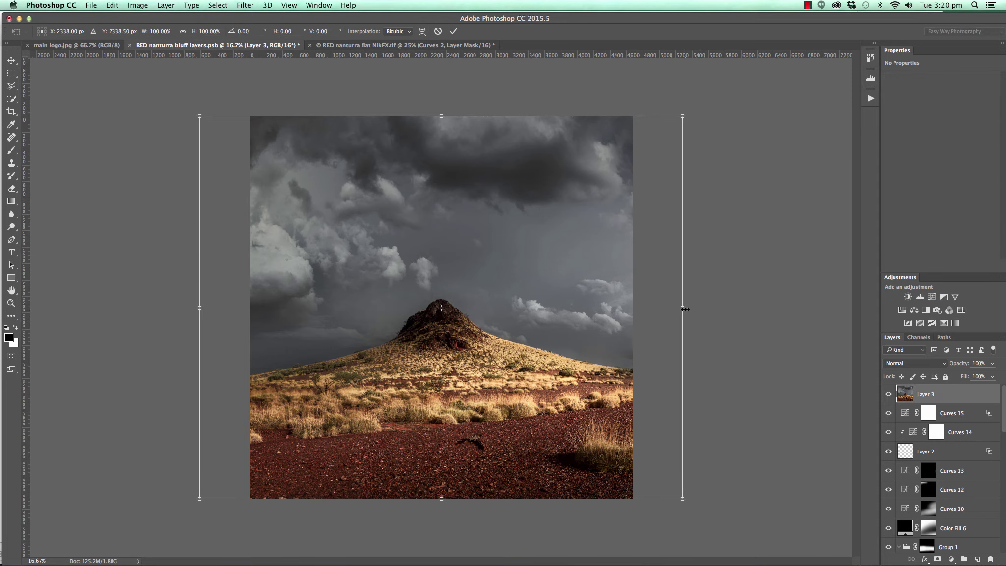
drag(682, 308, 632, 310)
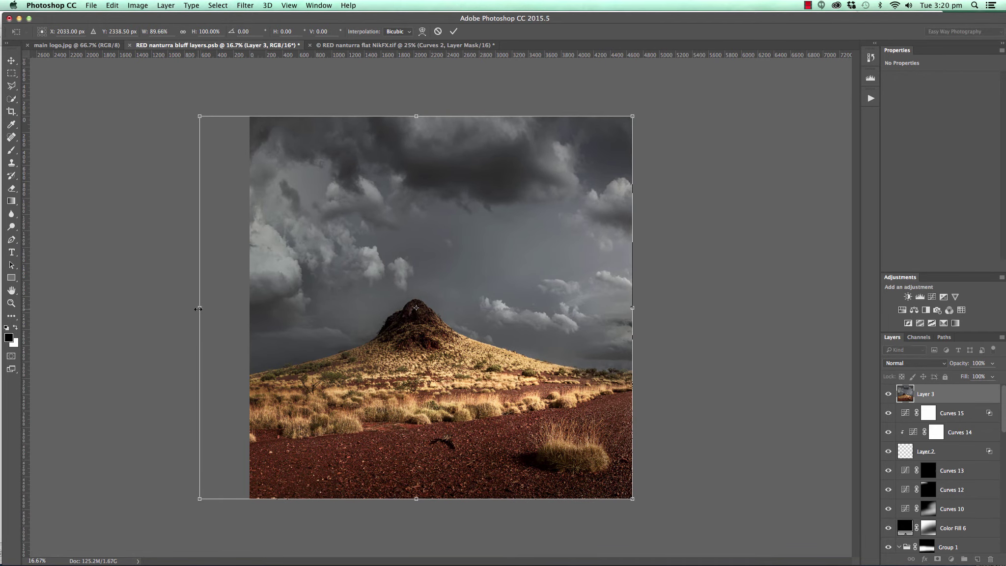
drag(197, 308, 240, 309)
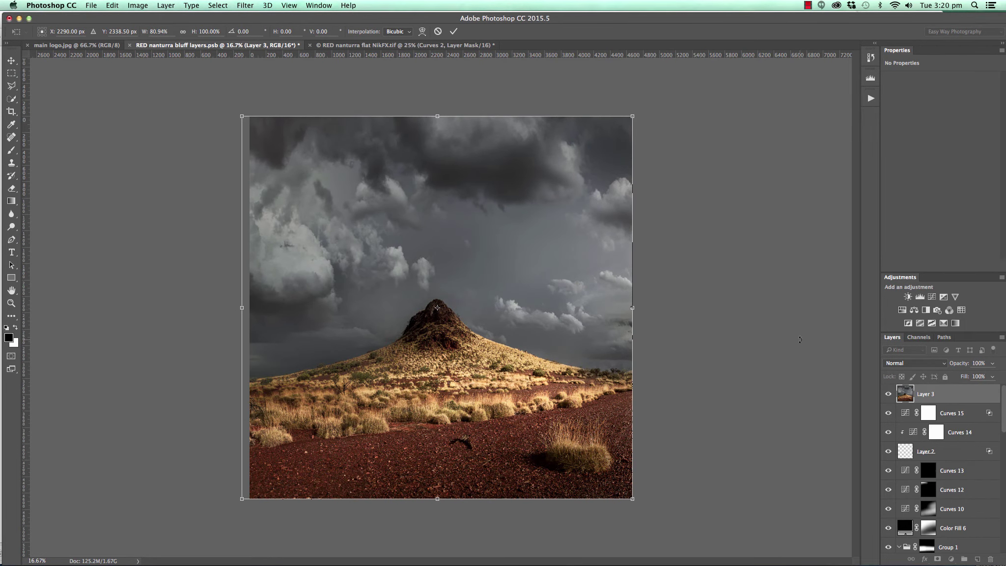
click(454, 33)
key(c)
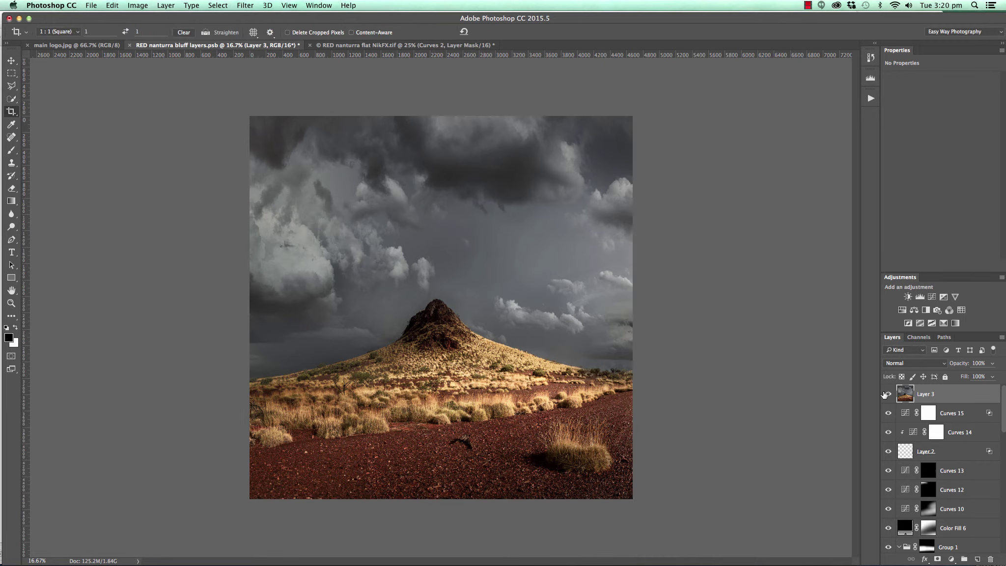
Compare the squeezed square version with the original uncropped picture by undoing and redoing the crop and transform.
key(alt+super+z)
key(alt+super+z)
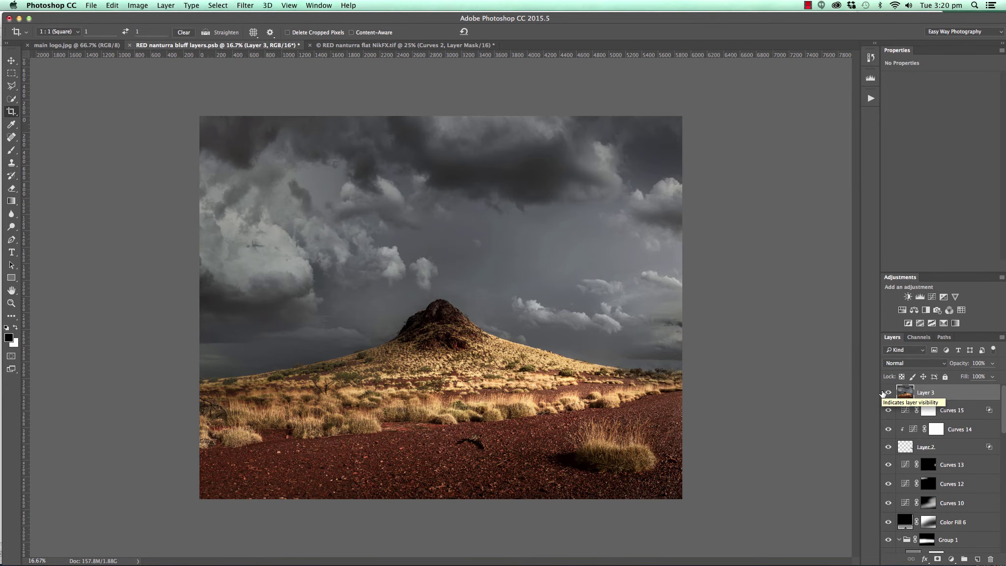
key(shift+super+z)
key(shift+super+z)
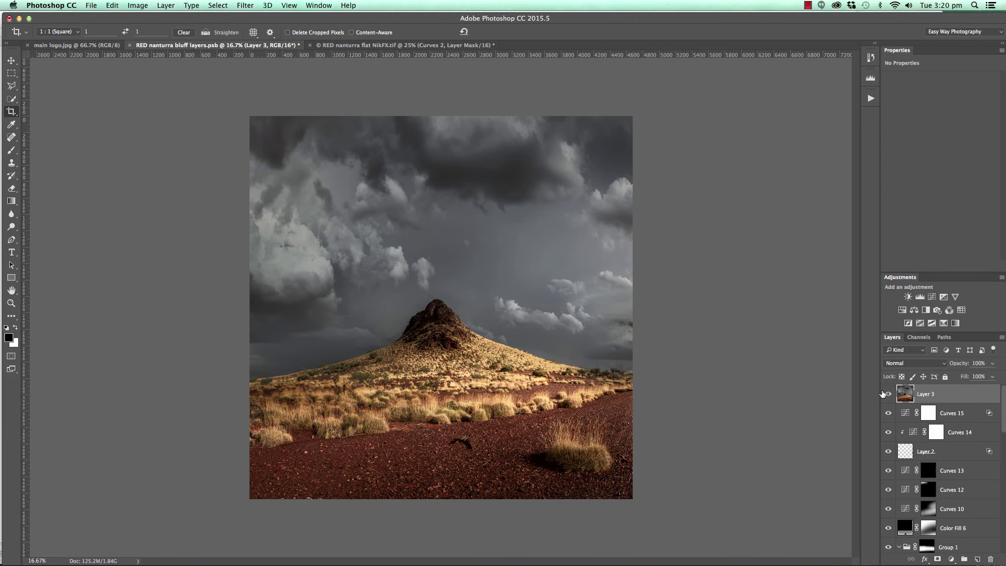
key(alt+super+z)
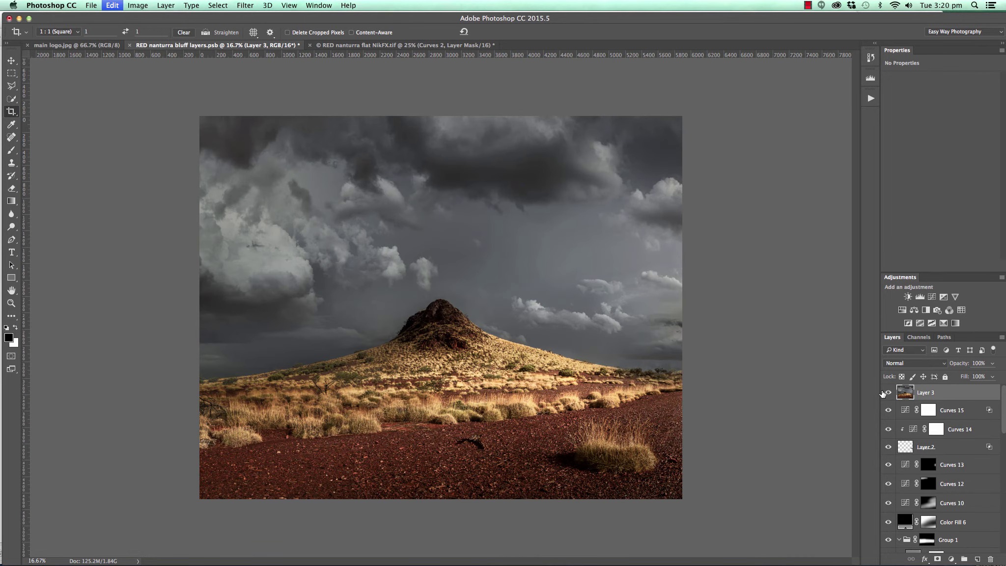
key(shift+super+z)
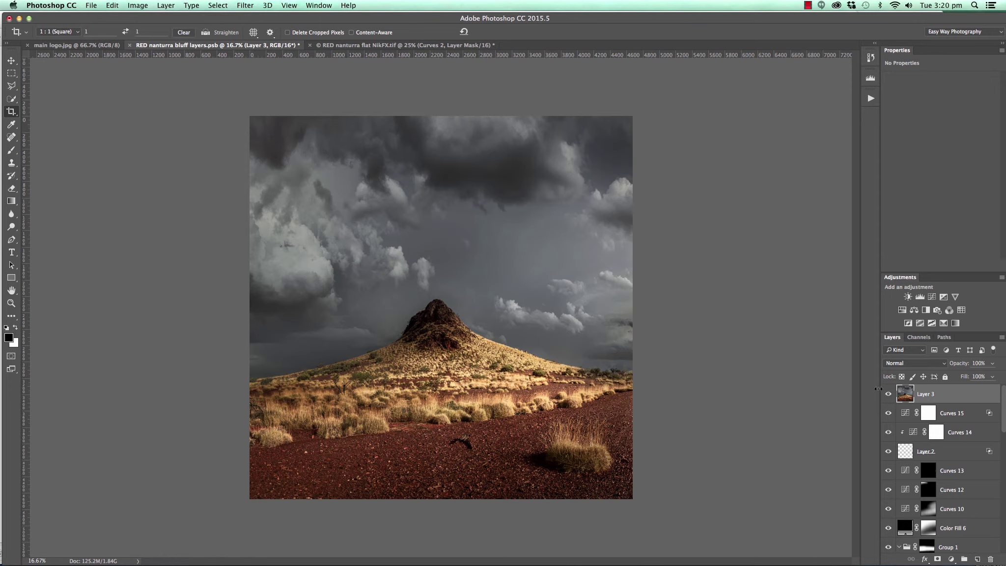
Switch to the RED nanturra flat NikFX.tif document and activate the Move tool.
click(398, 47)
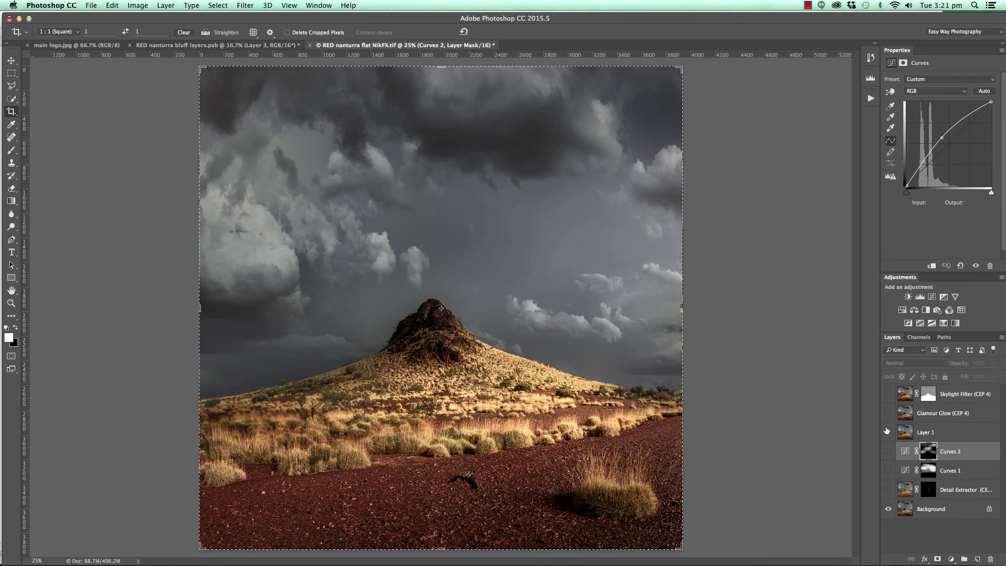
key(v)
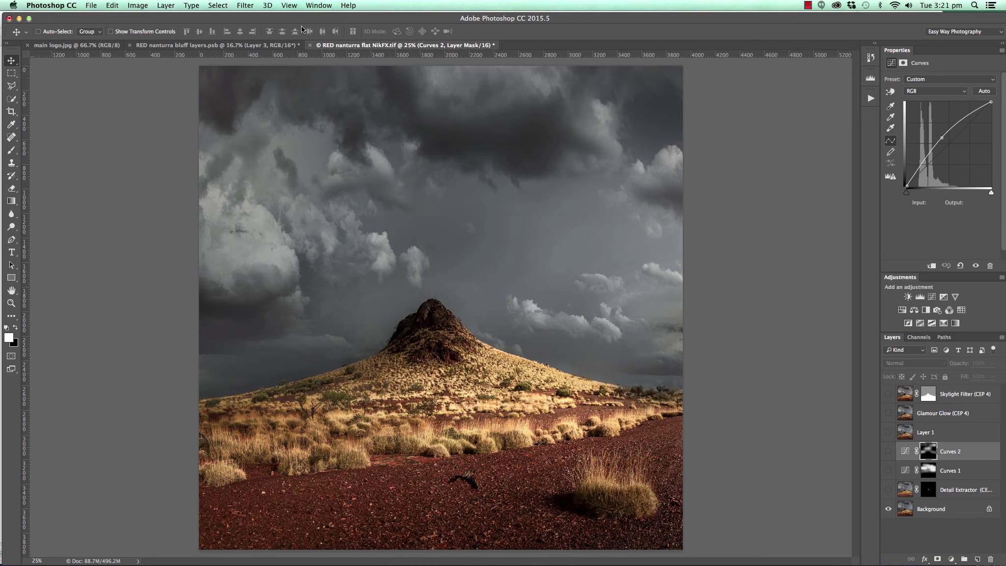
click(251, 7)
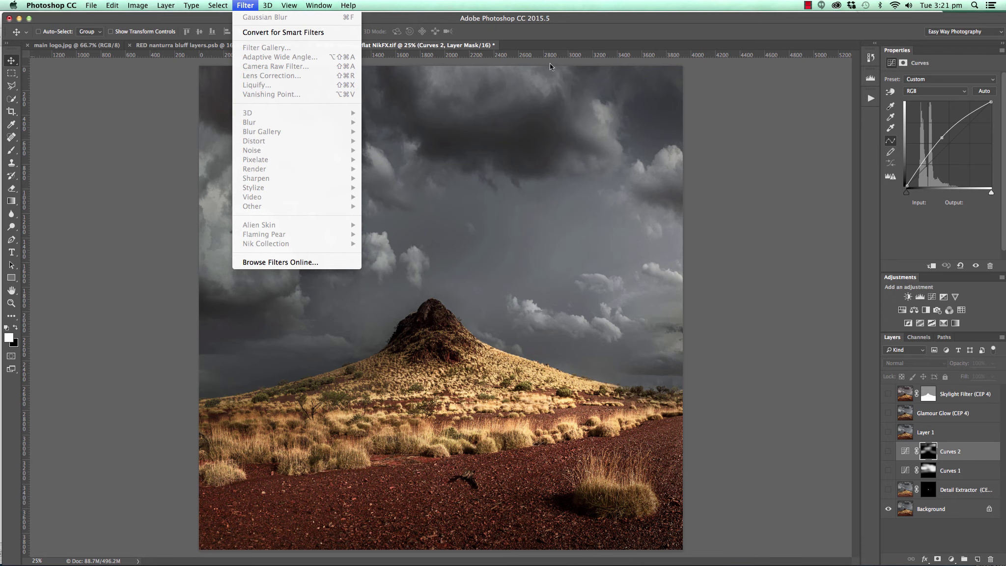
click(603, 45)
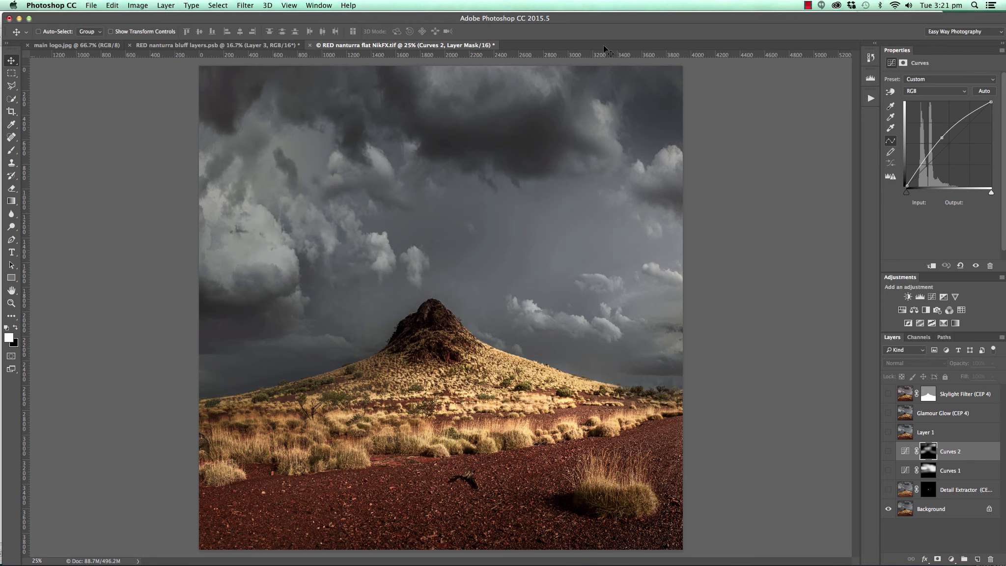
Compare the hill with the Detail Extractor layer switched on and off at 50% zoom.
click(889, 491)
click(889, 491)
key(super+equal)
key(super+equal)
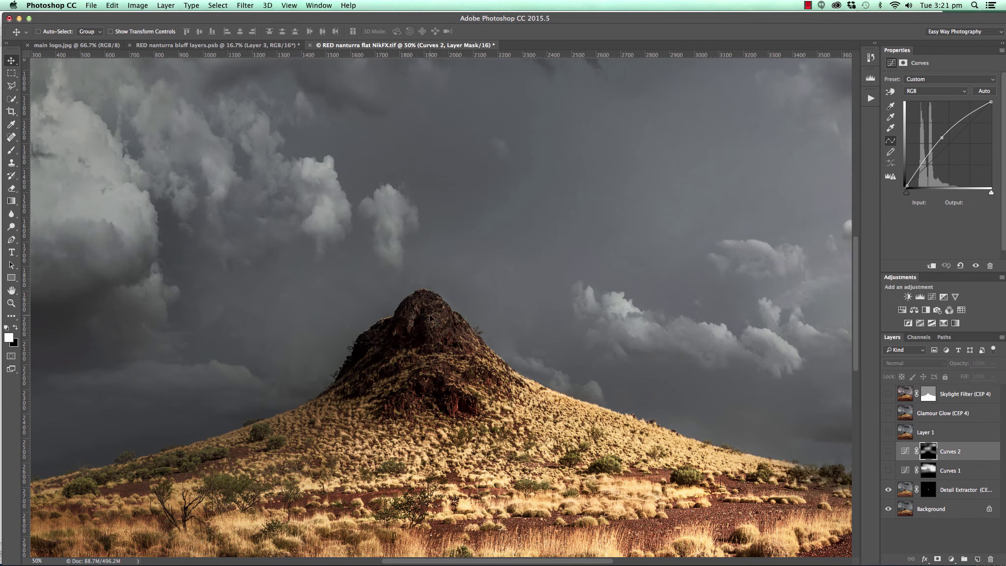
click(888, 490)
click(889, 490)
click(889, 491)
click(889, 491)
click(889, 491)
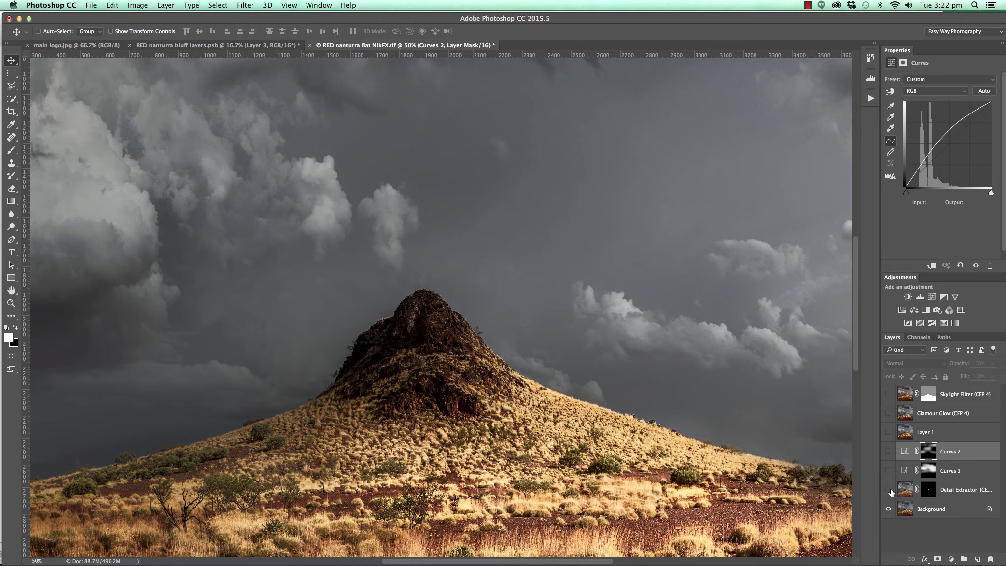
Duplicate the Background layer and open the copy in the Nik Collection's Color Efex Pro 4 filter.
click(957, 514)
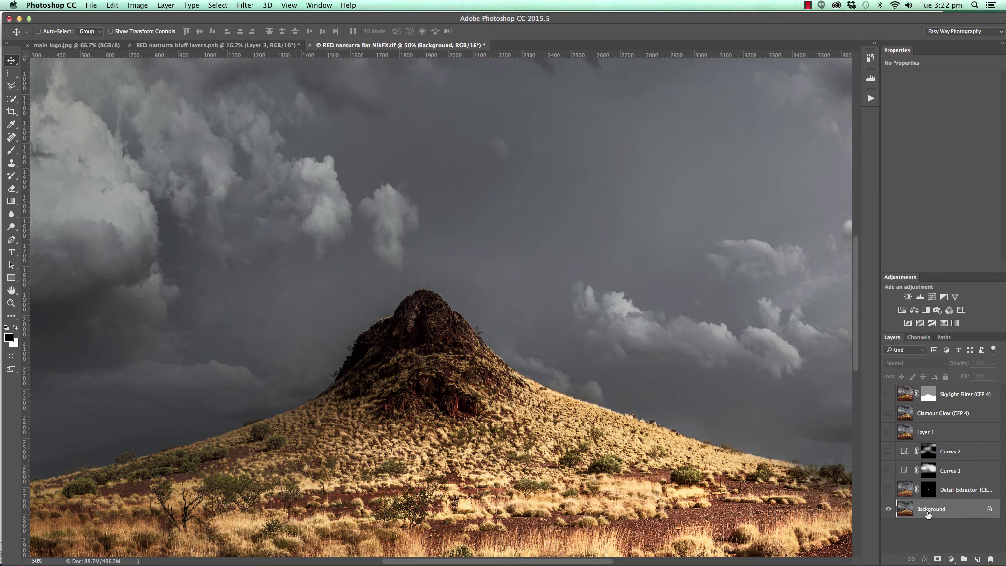
key(super+j)
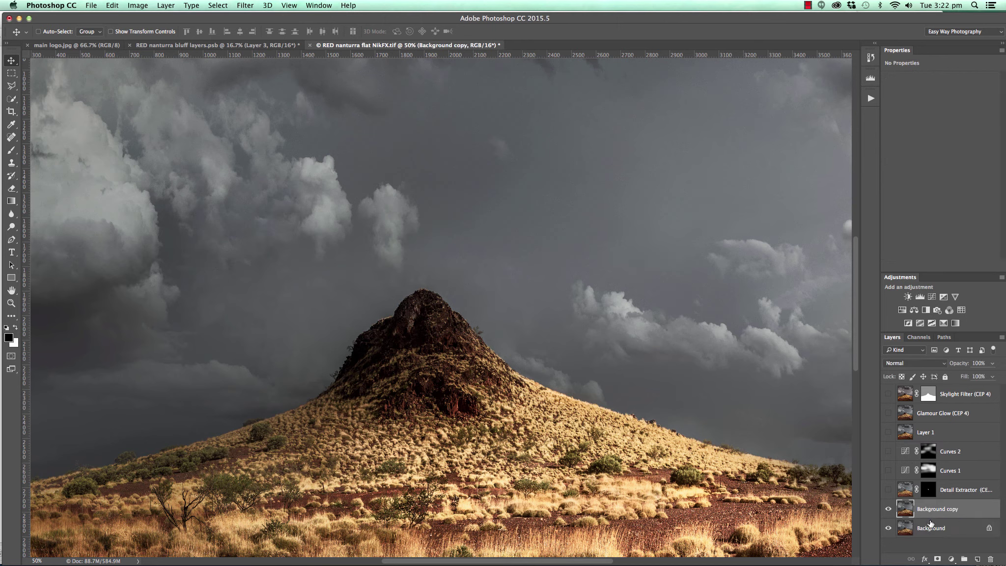
click(245, 6)
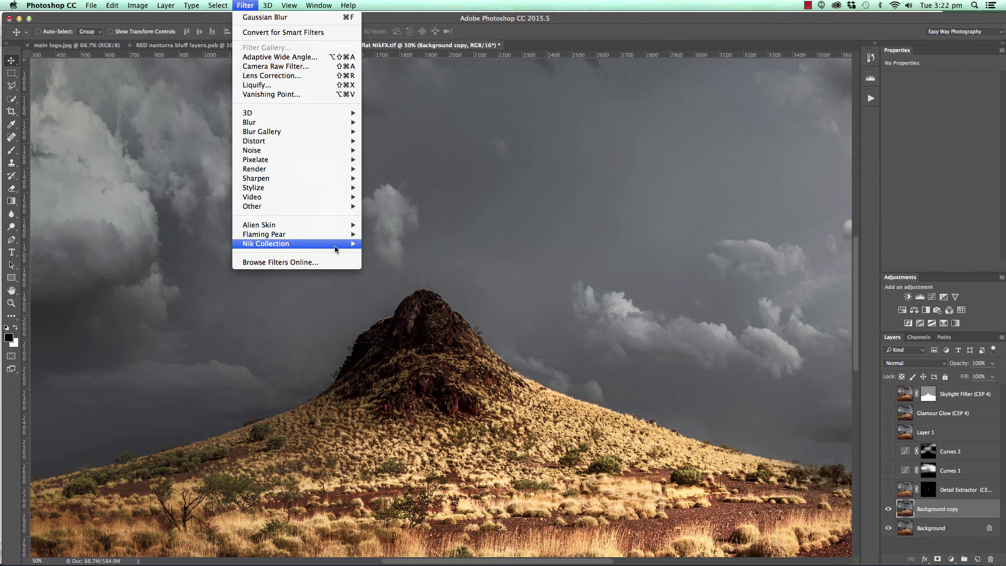
mouse_move(336, 244)
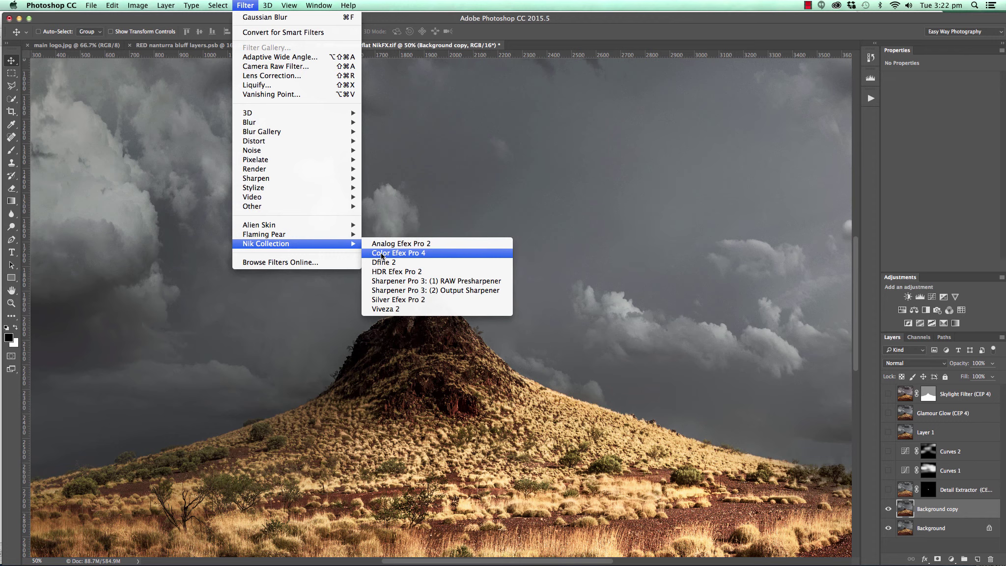
click(381, 255)
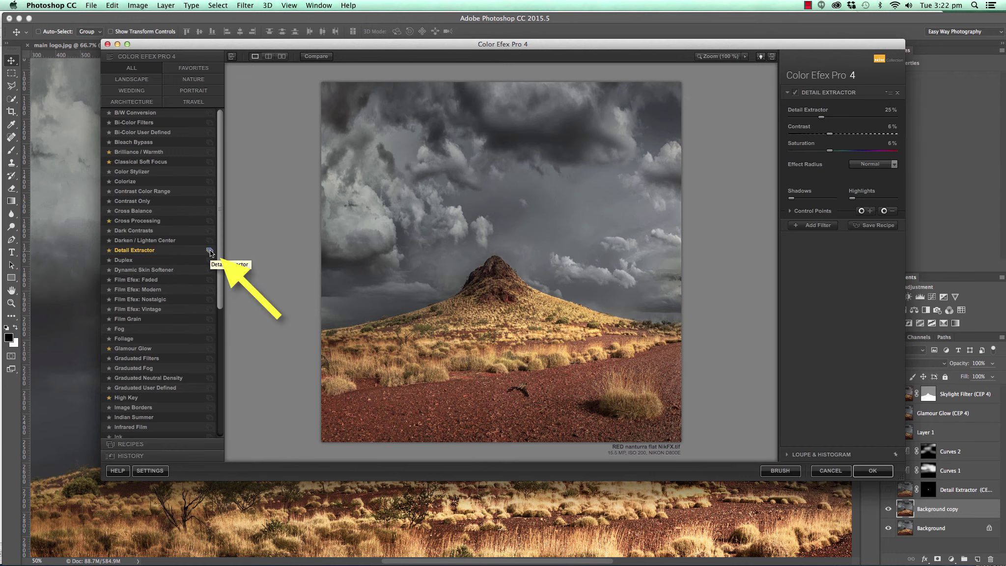
Preview the Detail Extractor presets 02, 03 - Flat and Detailed and 04 - Extreme Details, and return to 01 - Default.
click(209, 251)
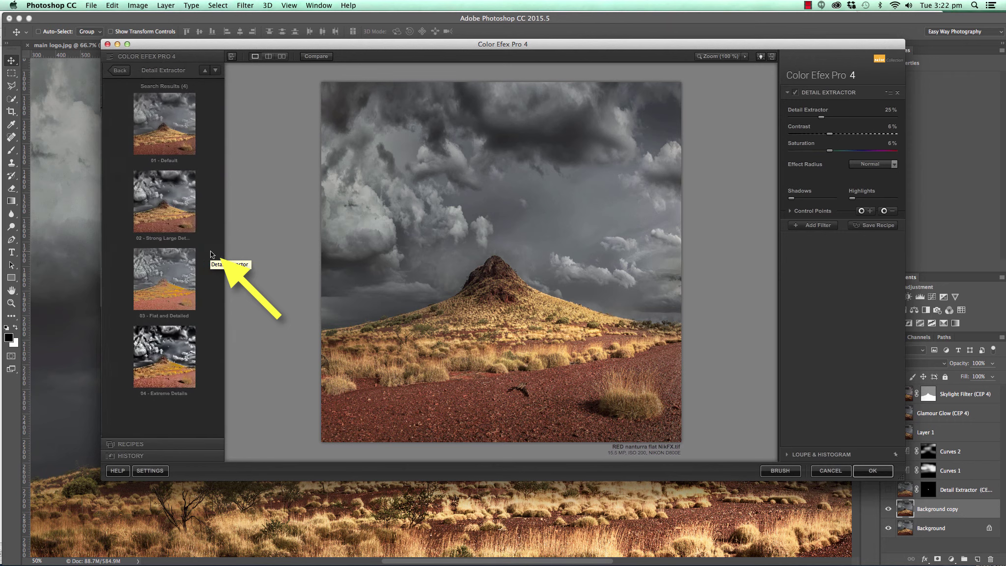
click(179, 202)
click(175, 270)
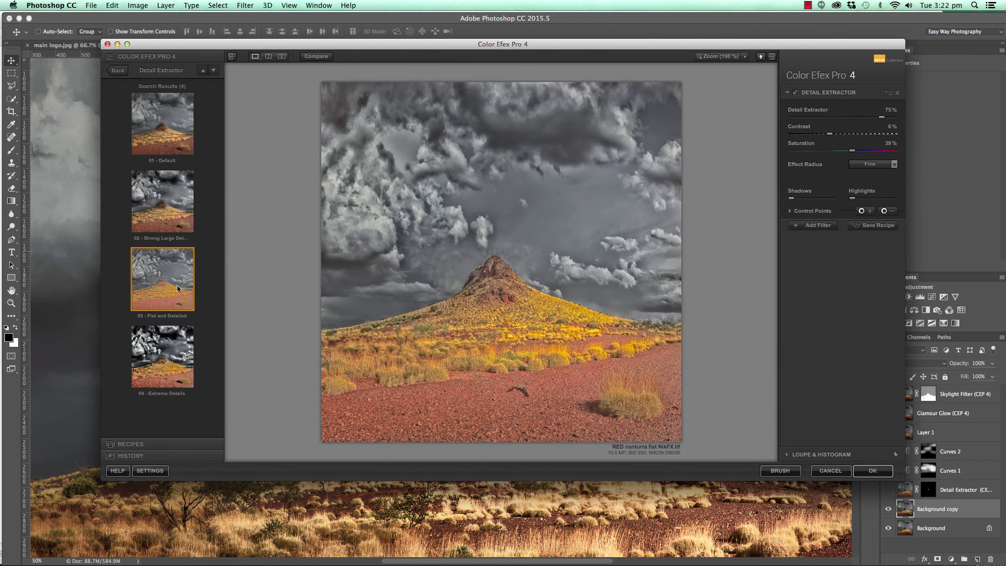
click(172, 371)
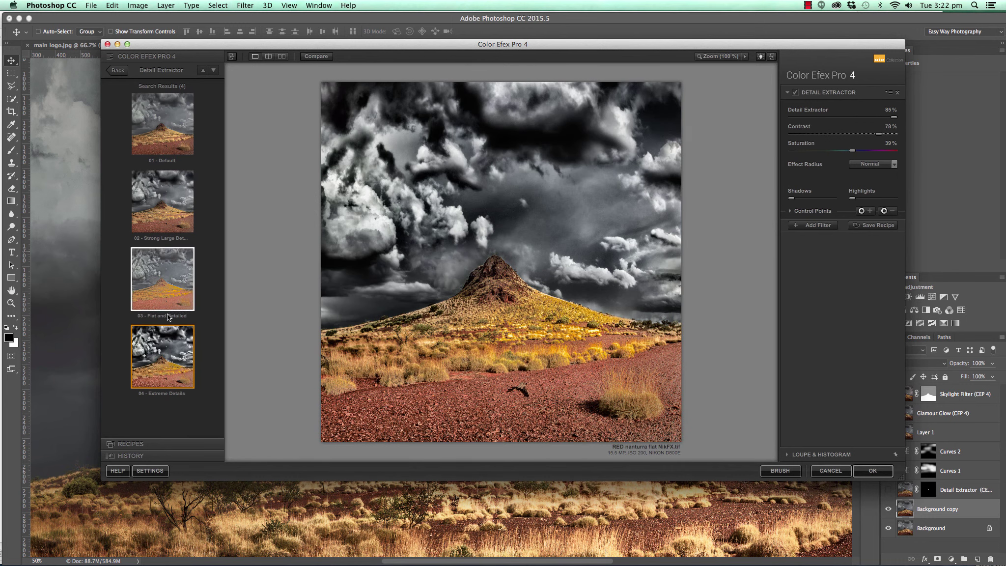
click(170, 284)
click(175, 210)
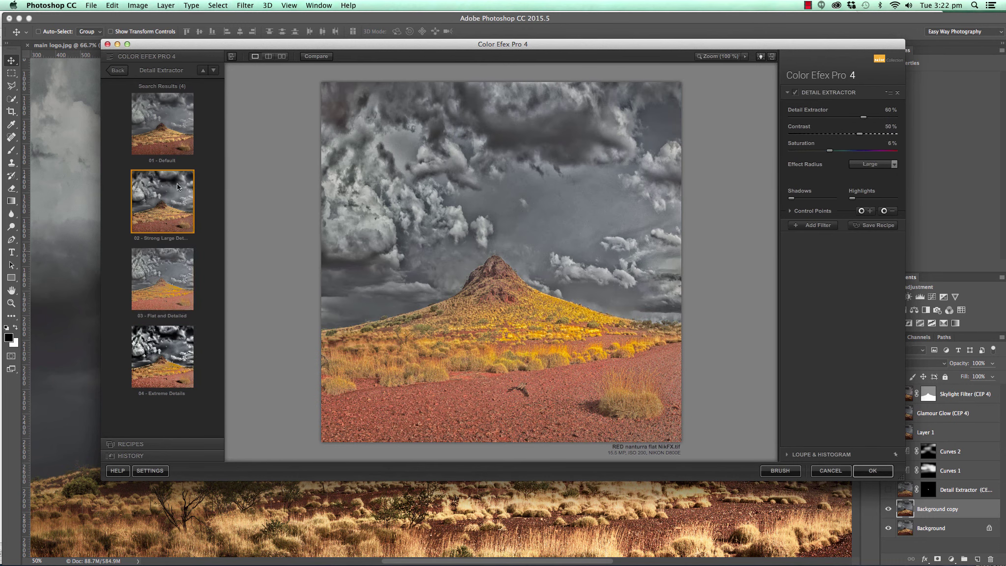
click(175, 134)
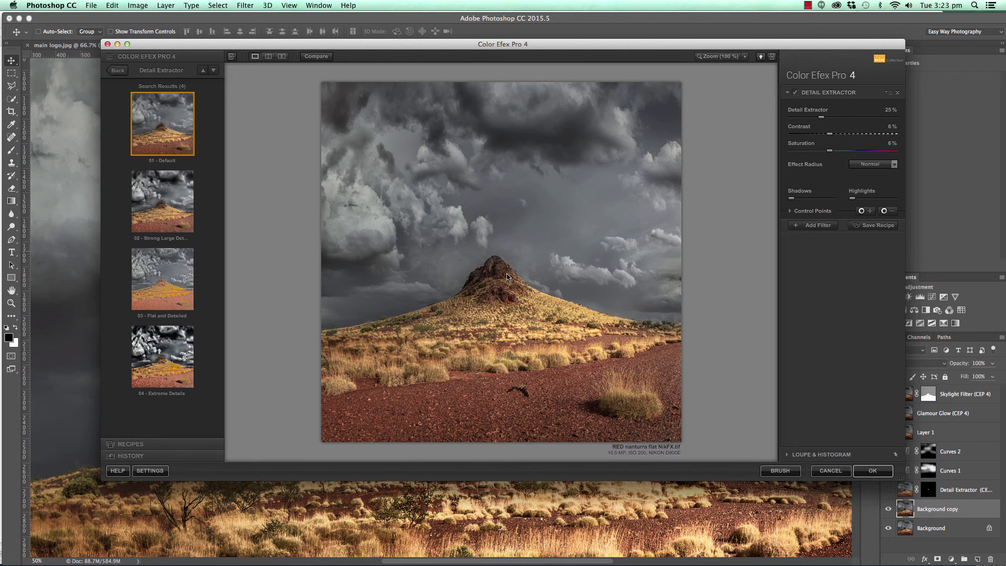
Cancel the Color Efex Pro 4 filter and delete the Background copy layer.
click(830, 470)
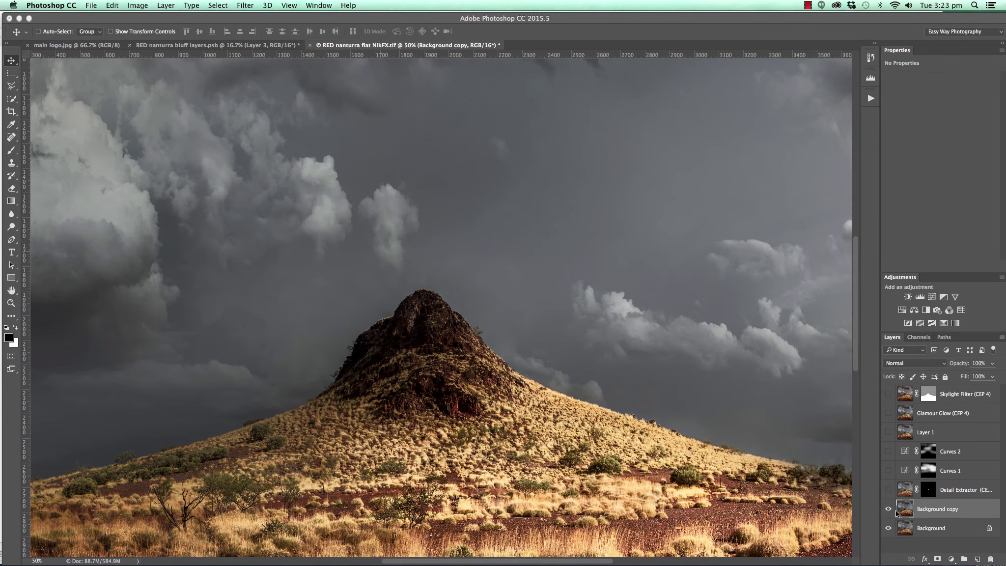
drag(964, 511, 989, 558)
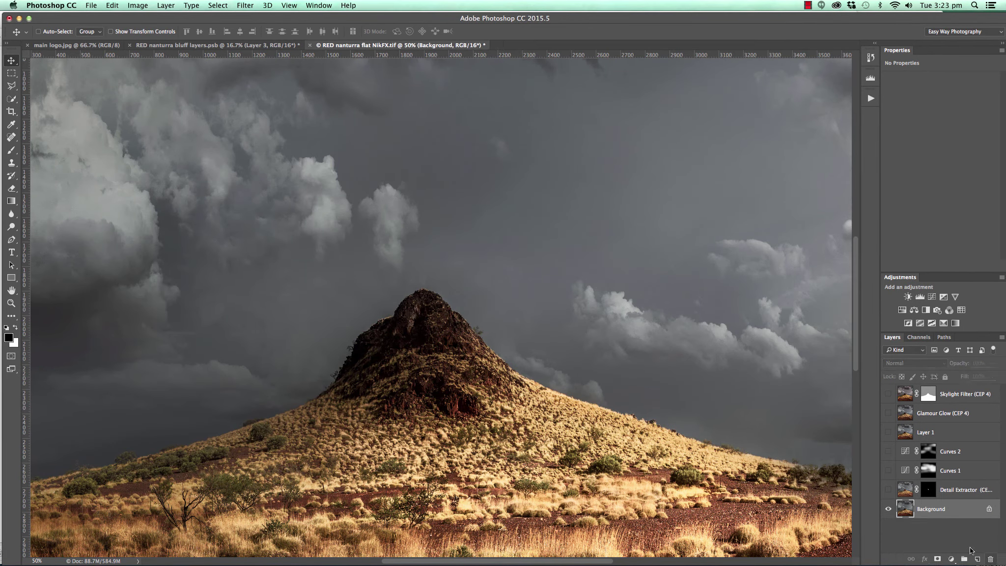
Turn on the Detail Extractor layer, switching it off and on to compare its effect on the hill.
click(888, 490)
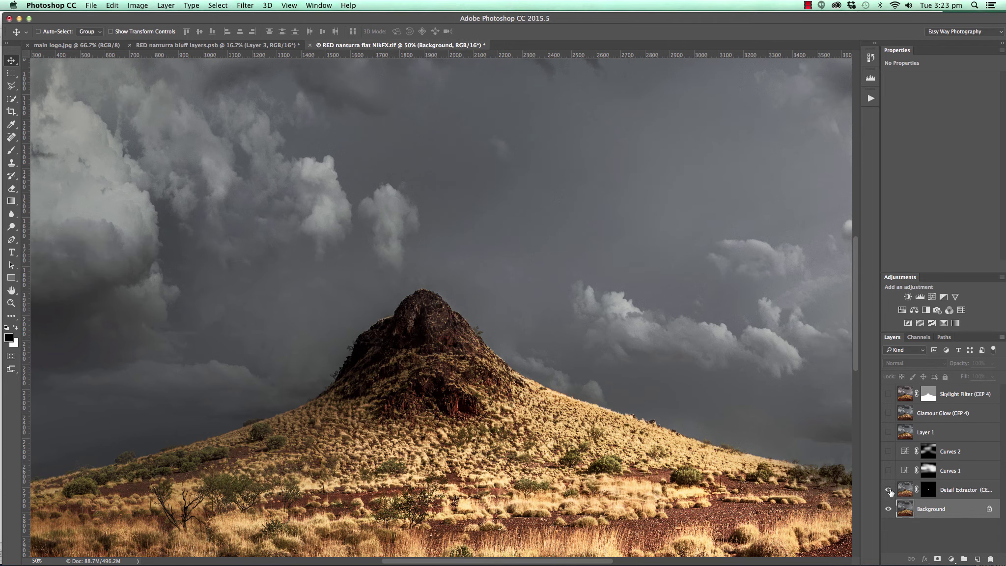
click(889, 490)
click(889, 490)
key(super+minus)
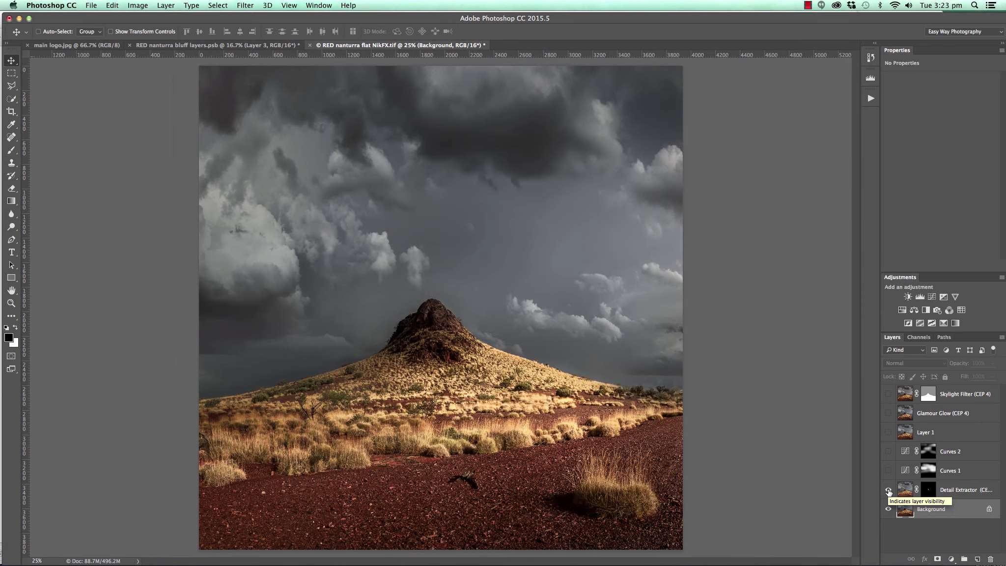
Select the Curves 1 layer, inspect its mask and turn the layer on, toggling it to compare the sky.
click(972, 474)
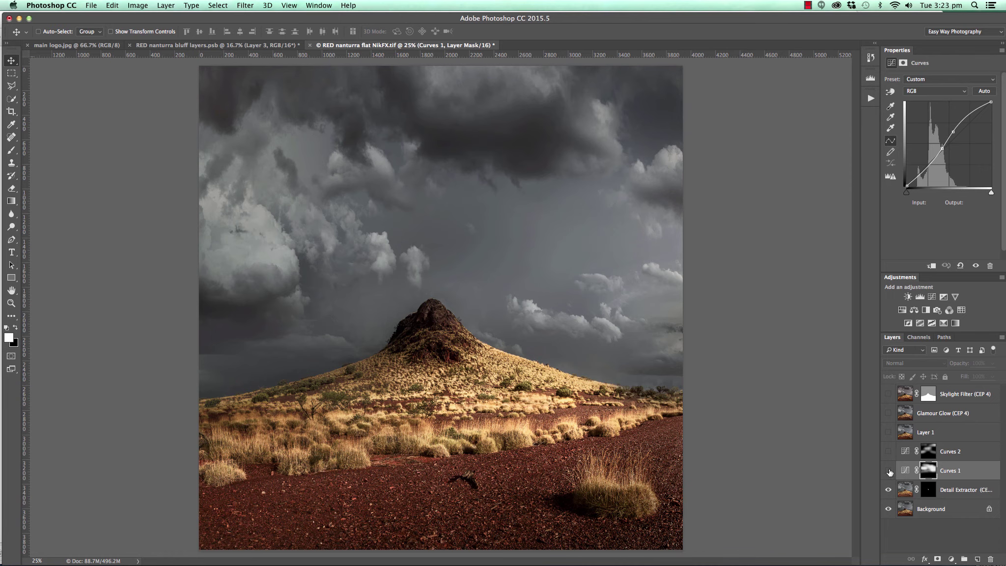
alt+click(929, 471)
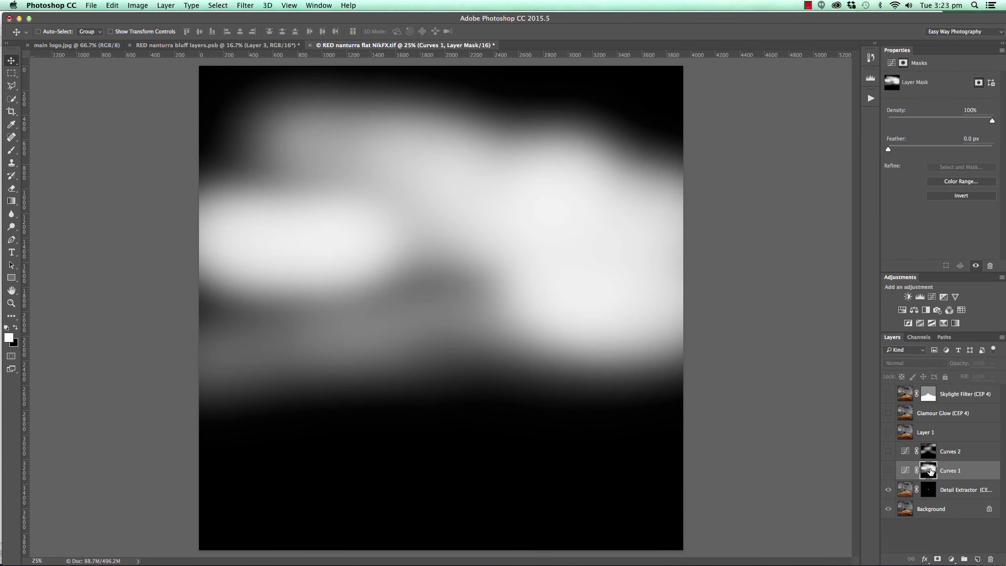
alt+click(928, 471)
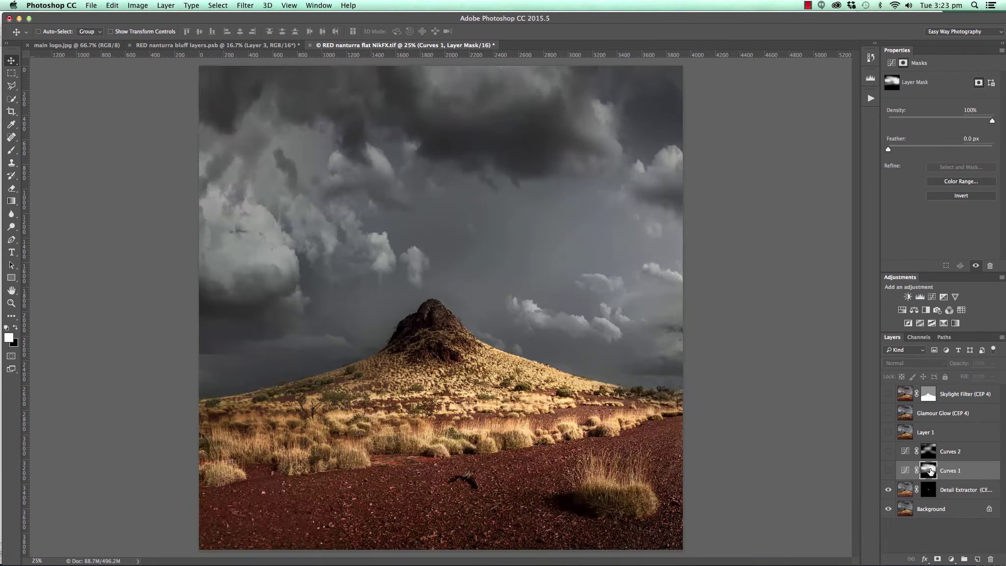
click(888, 471)
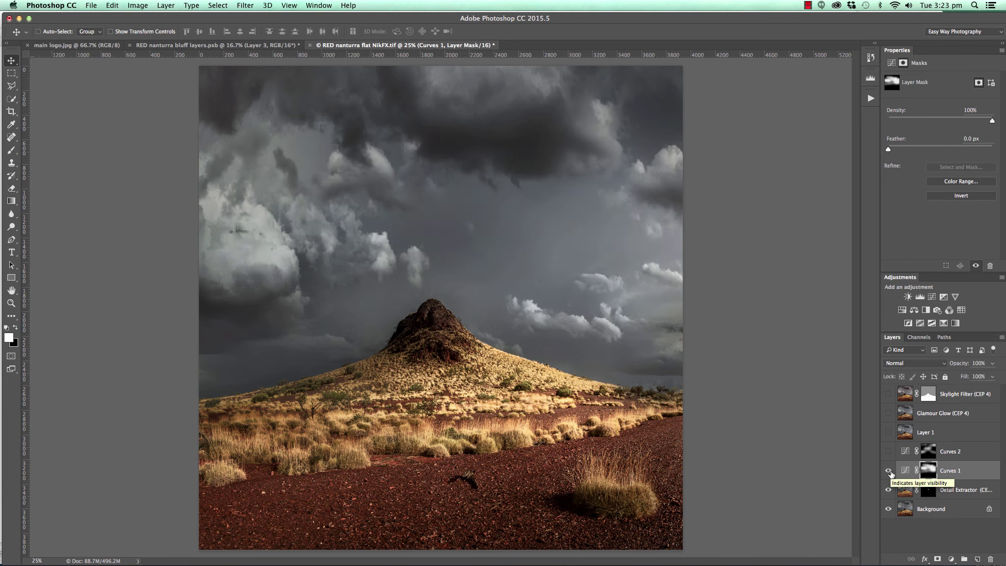
click(888, 471)
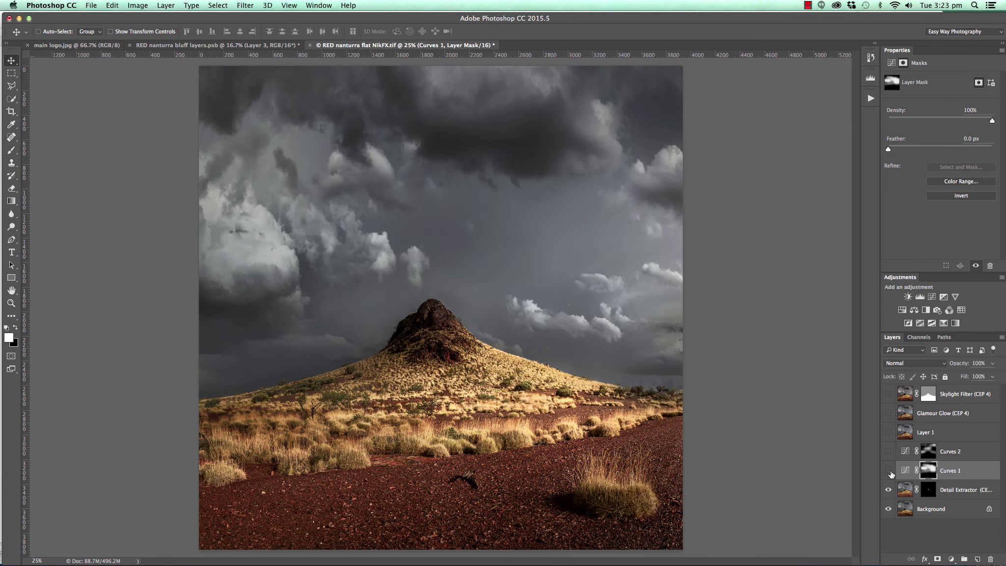
click(889, 470)
Select the Curves 2 layer and switch its visibility on and off repeatedly to compare its effect on the sky.
click(907, 451)
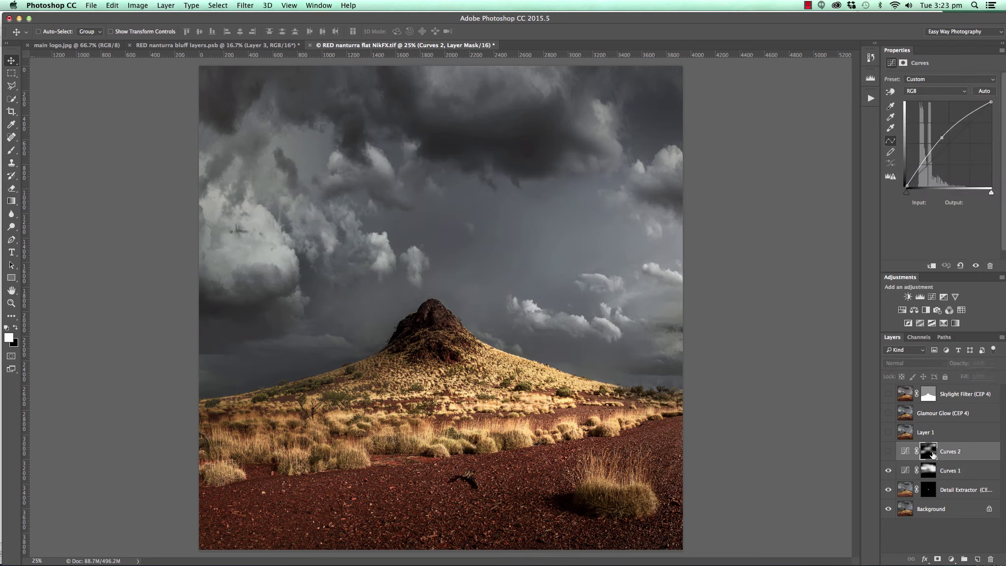
click(888, 451)
click(888, 452)
click(888, 452)
click(889, 452)
click(888, 453)
click(888, 452)
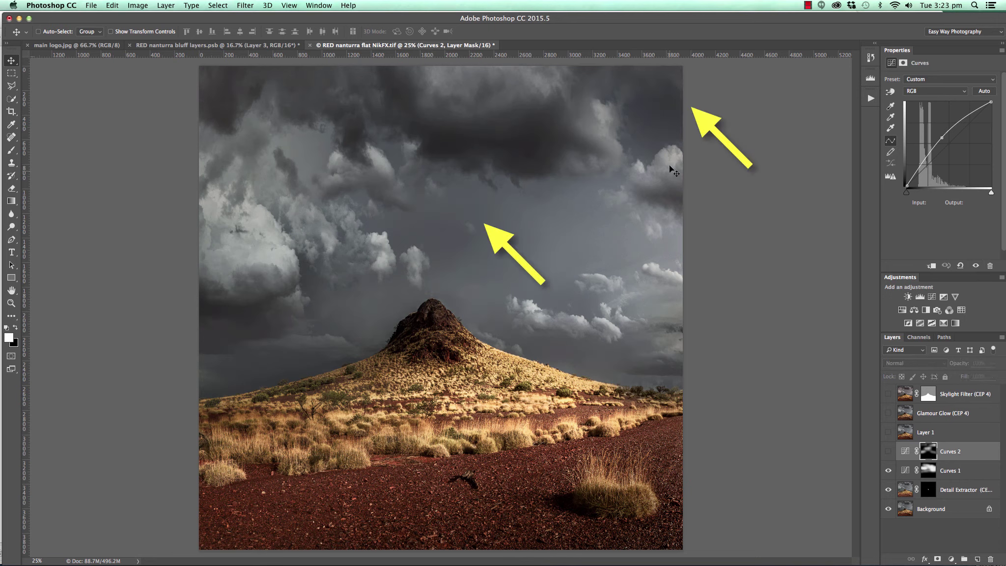
Compare the Curves 2 layer on and off once more, leave it on, and turn on Layer 1.
click(888, 452)
click(889, 454)
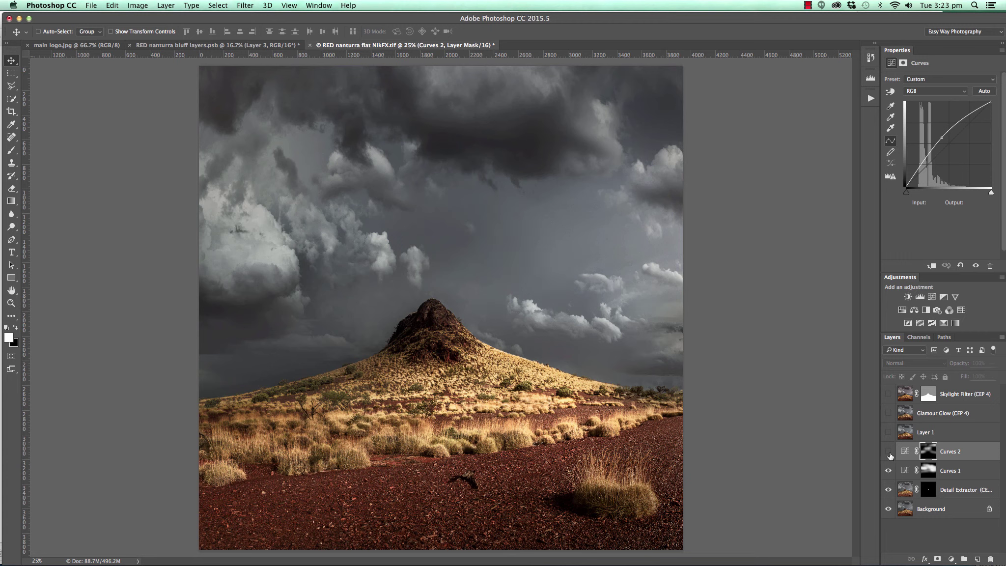
click(889, 454)
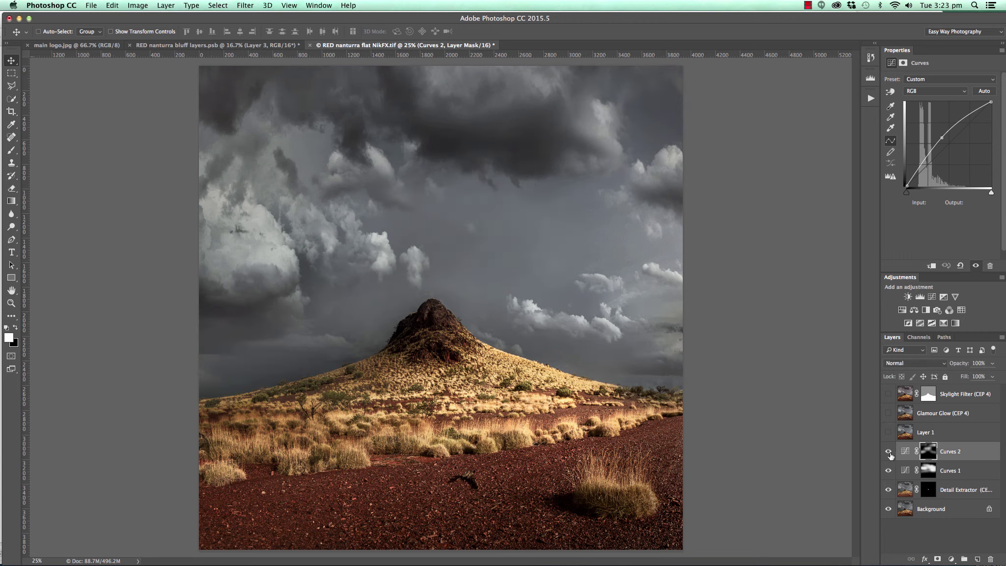
click(947, 435)
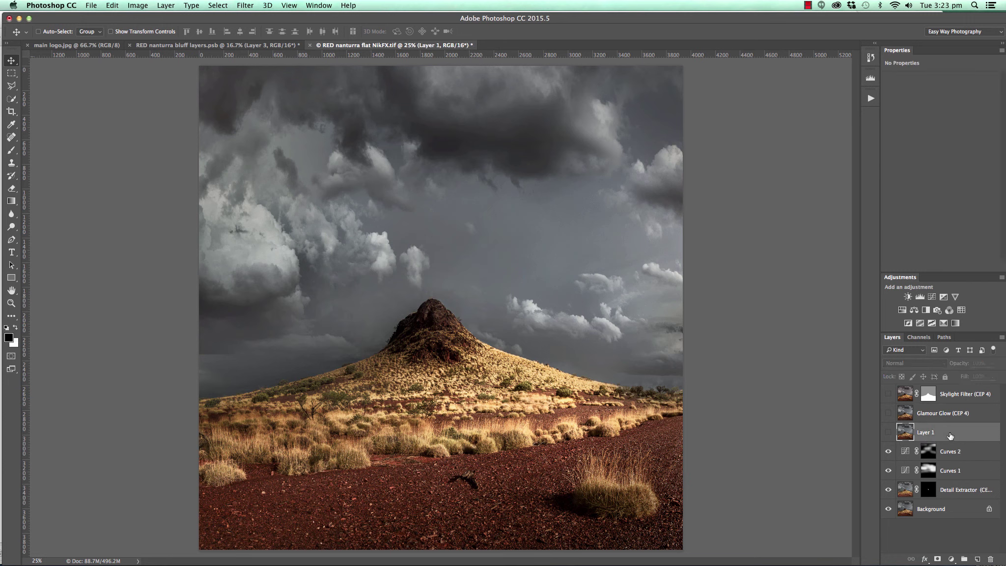
click(887, 433)
click(888, 432)
Select the Glamour Glow layer and turn it on, toggling its visibility to compare its effect on the whole image.
click(911, 421)
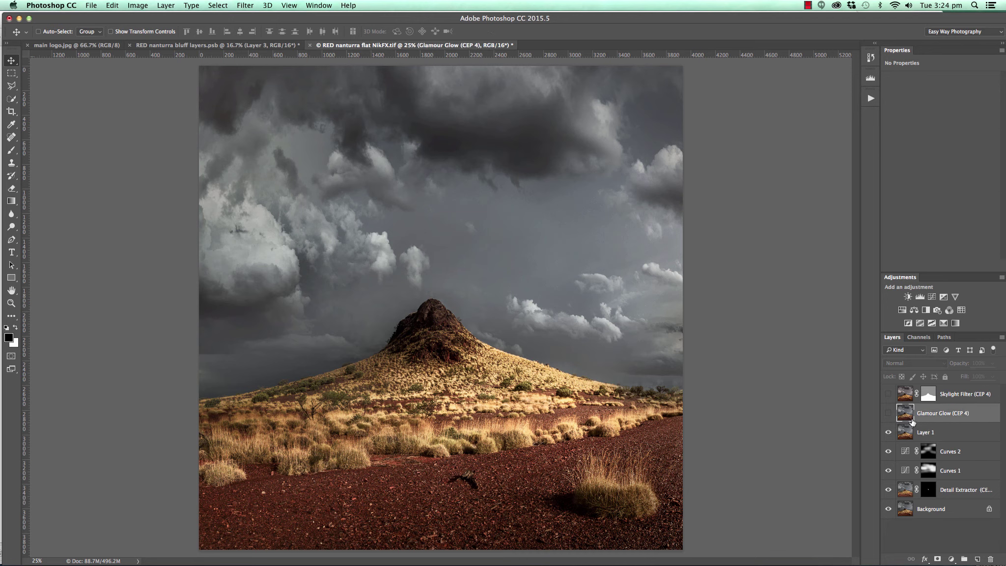
click(887, 413)
click(888, 414)
click(888, 414)
click(887, 414)
click(888, 414)
Turn on the Skylight Filter layer and display its layer mask on the canvas.
click(888, 394)
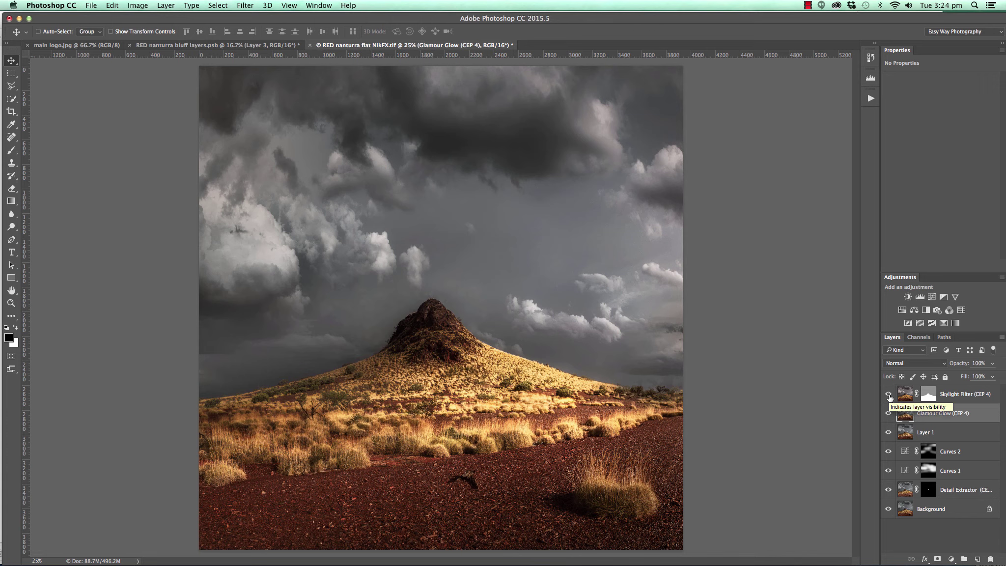
click(888, 394)
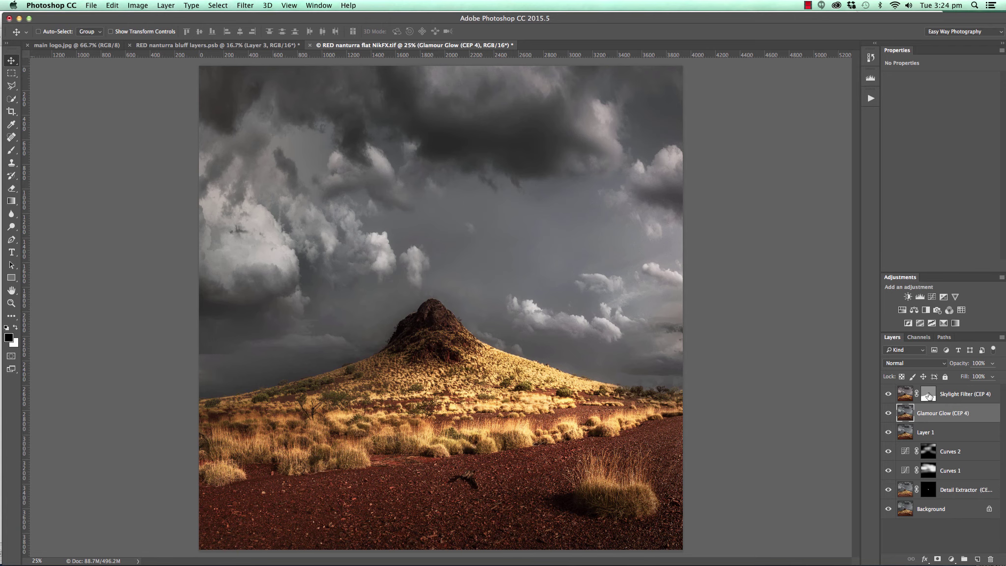
click(928, 394)
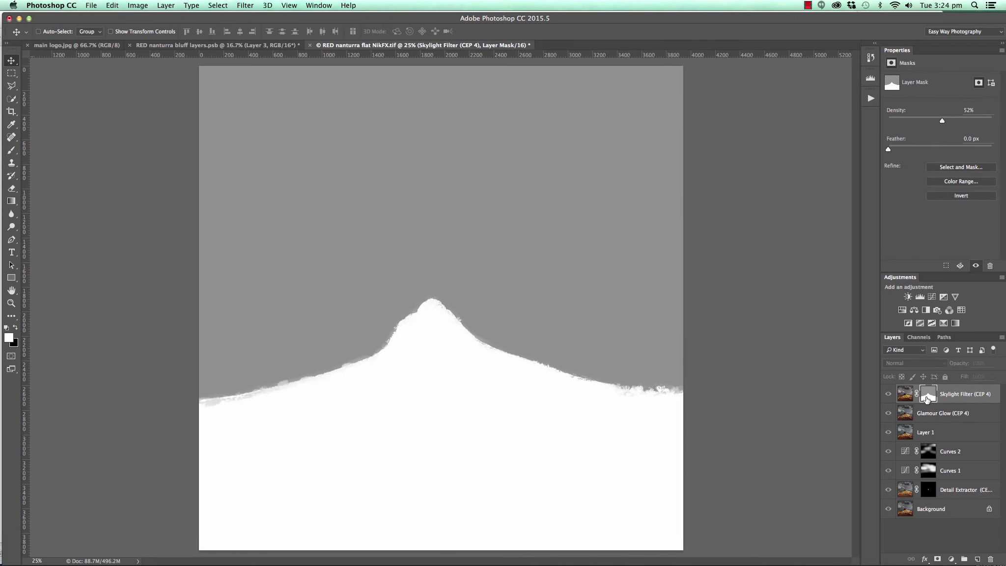
alt+click(927, 397)
Raise the Skylight Filter mask density to 100% and toggle the layer on and off to compare the masked sky.
drag(942, 122, 999, 127)
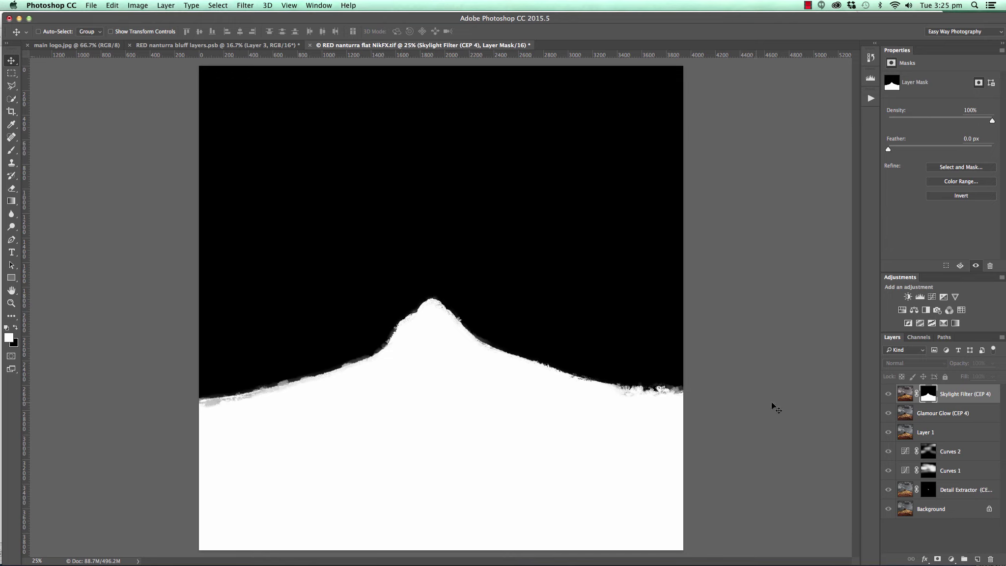
click(966, 395)
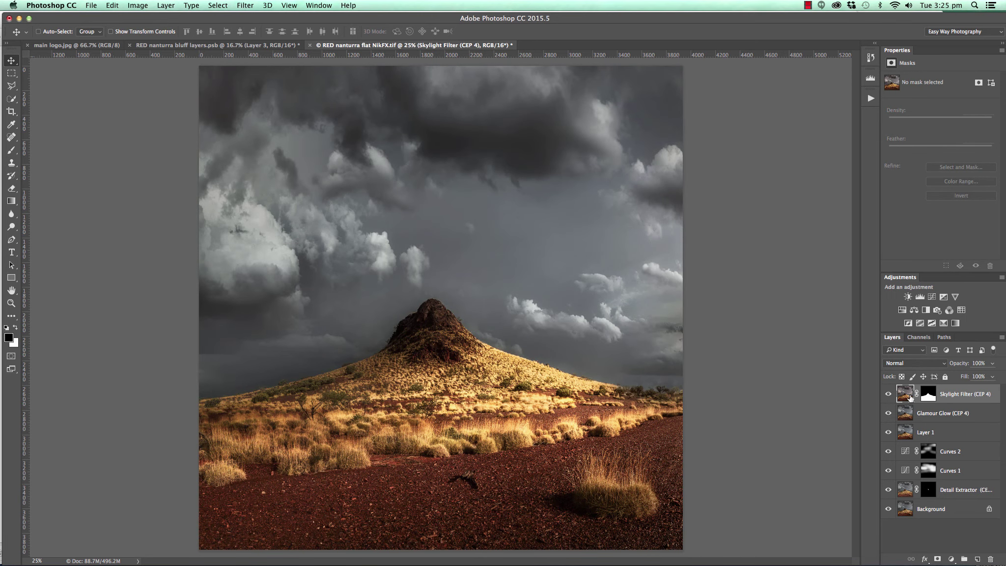
click(888, 397)
click(888, 395)
click(889, 395)
click(888, 396)
click(927, 395)
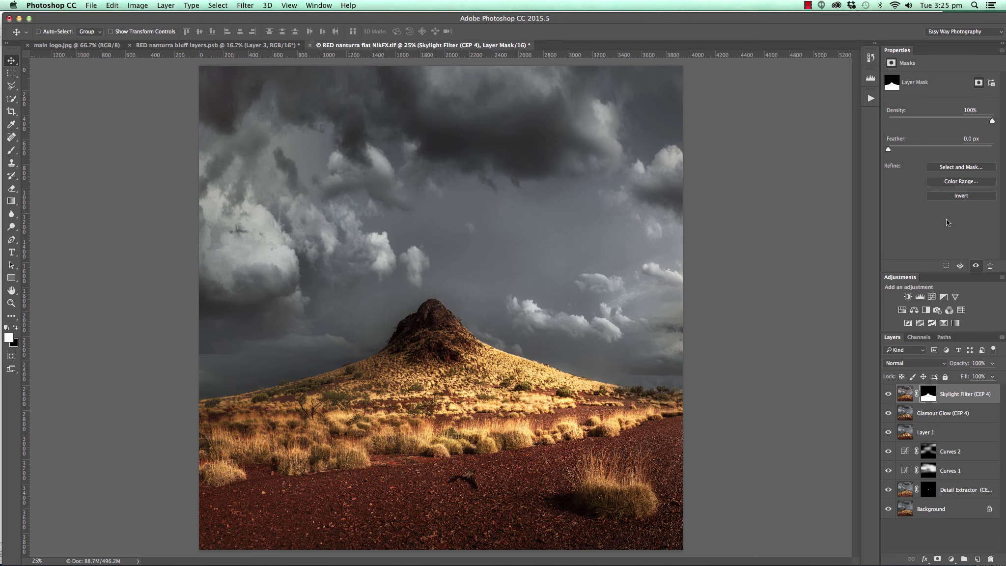
Display the Skylight Filter mask, set its density to 51%, and toggle the layer to compare its effect on the sky.
alt+click(928, 396)
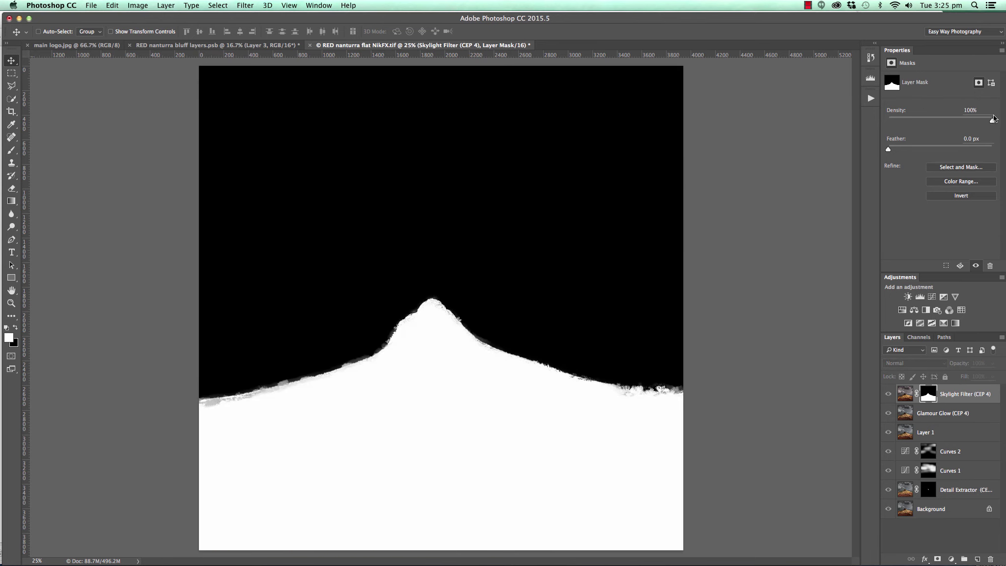
drag(990, 119, 941, 121)
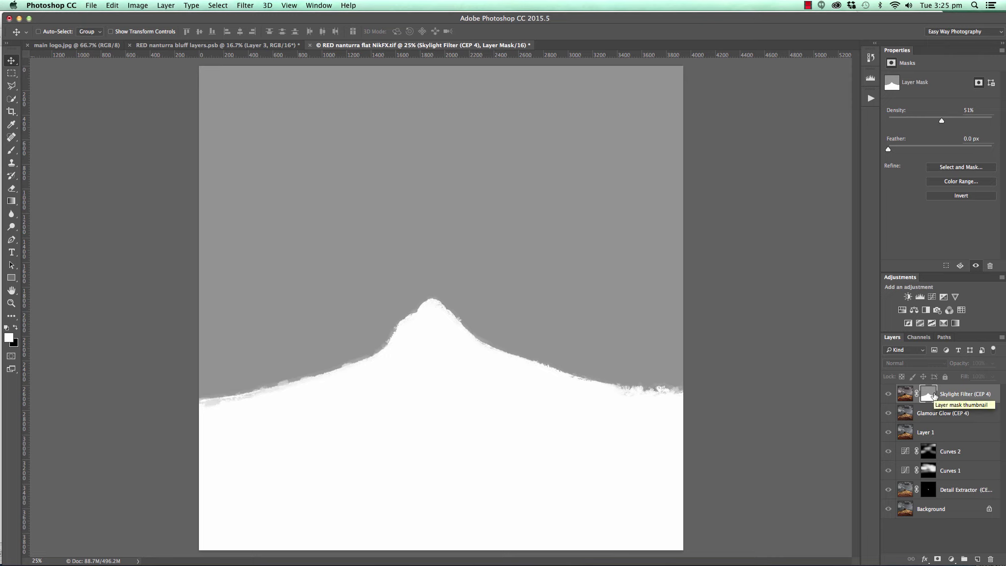
click(985, 391)
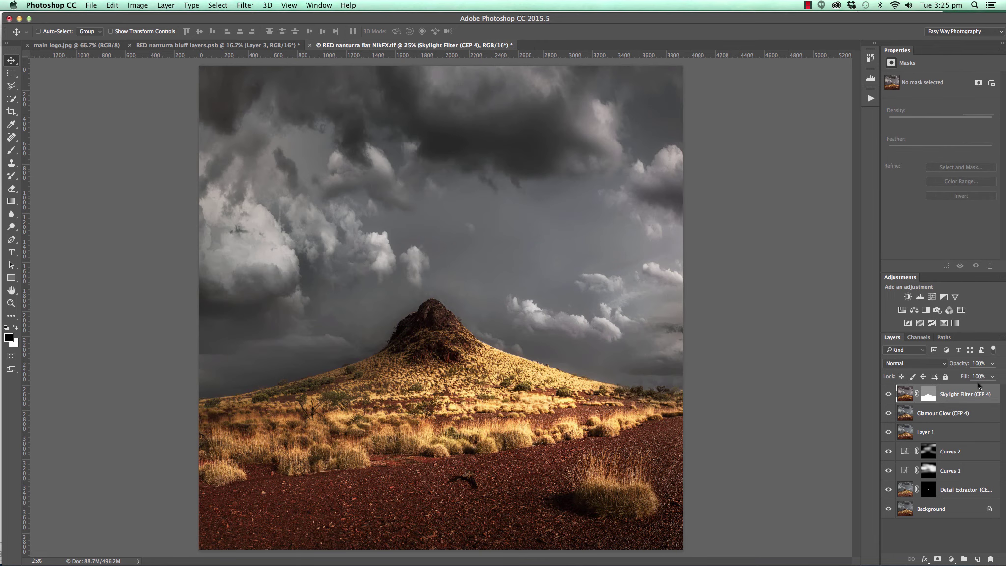
click(887, 394)
click(888, 394)
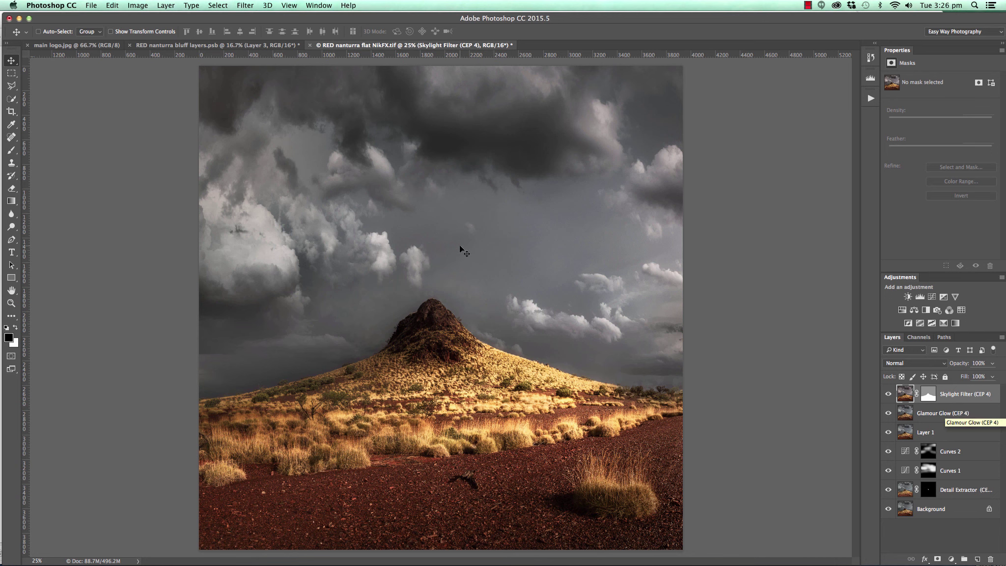
click(245, 7)
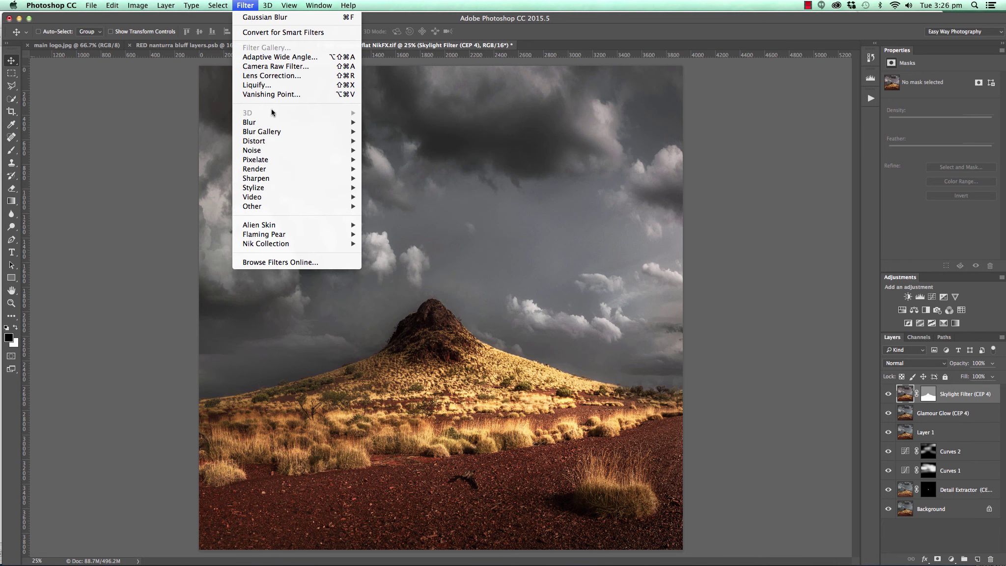
mouse_move(289, 247)
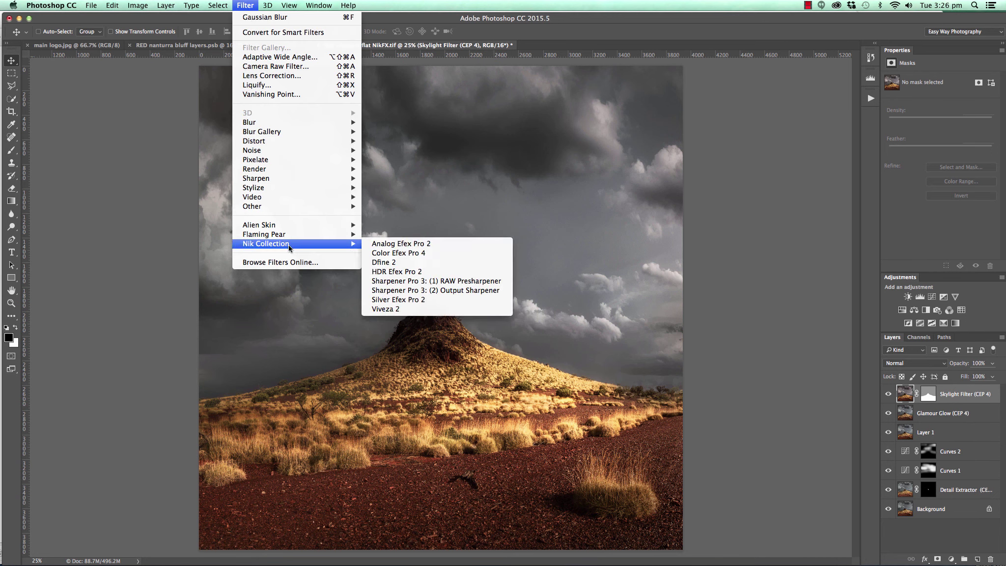
click(384, 255)
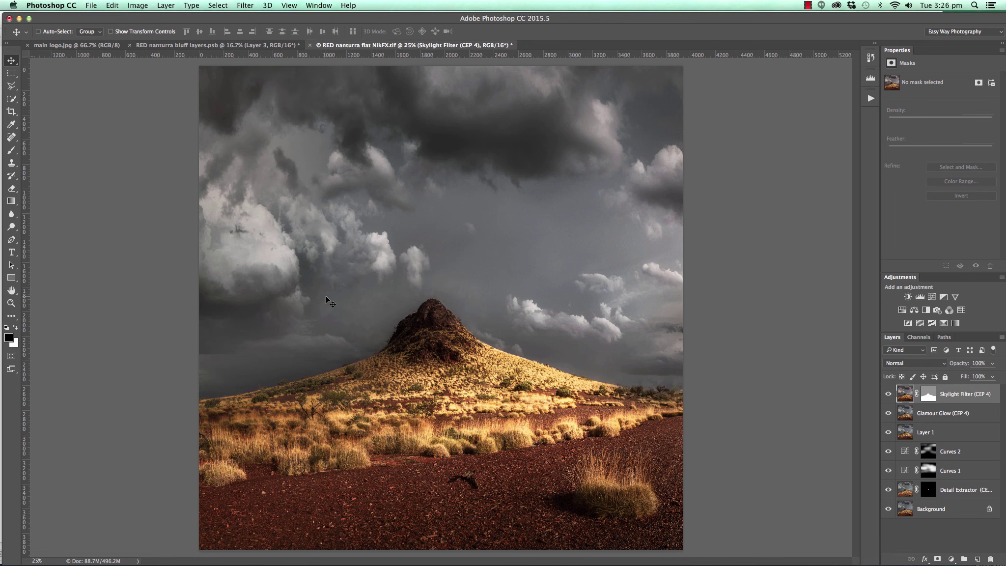
click(250, 6)
mouse_move(287, 227)
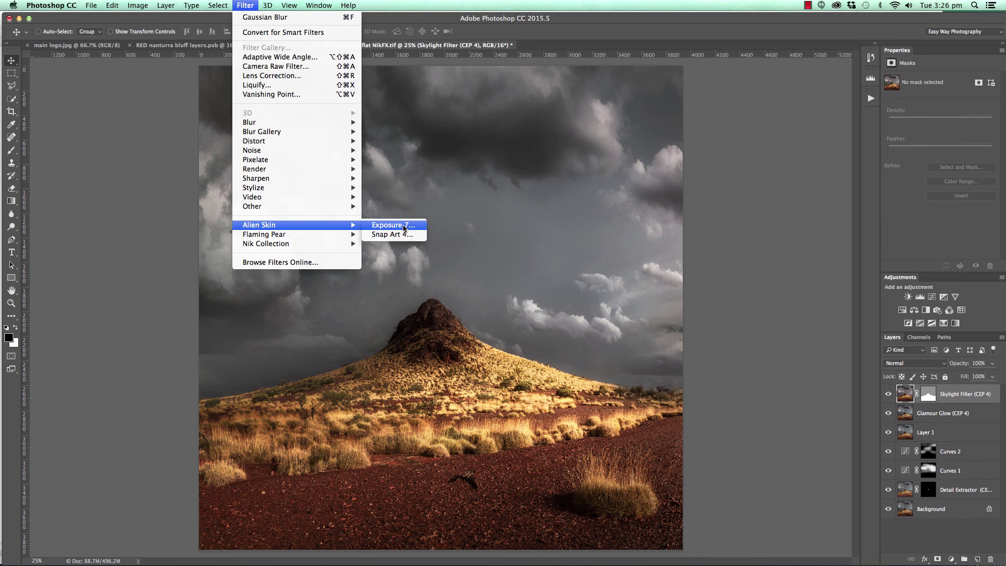
click(170, 189)
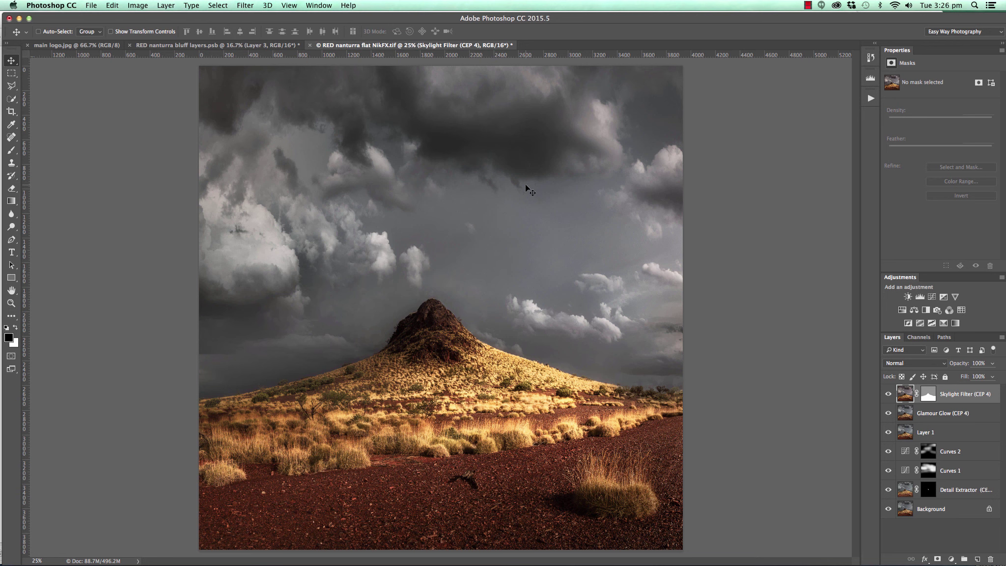
Show only Layer 0 in the RED nanturra bluff layers document and compare that original photo with the finished NikFX document.
click(218, 44)
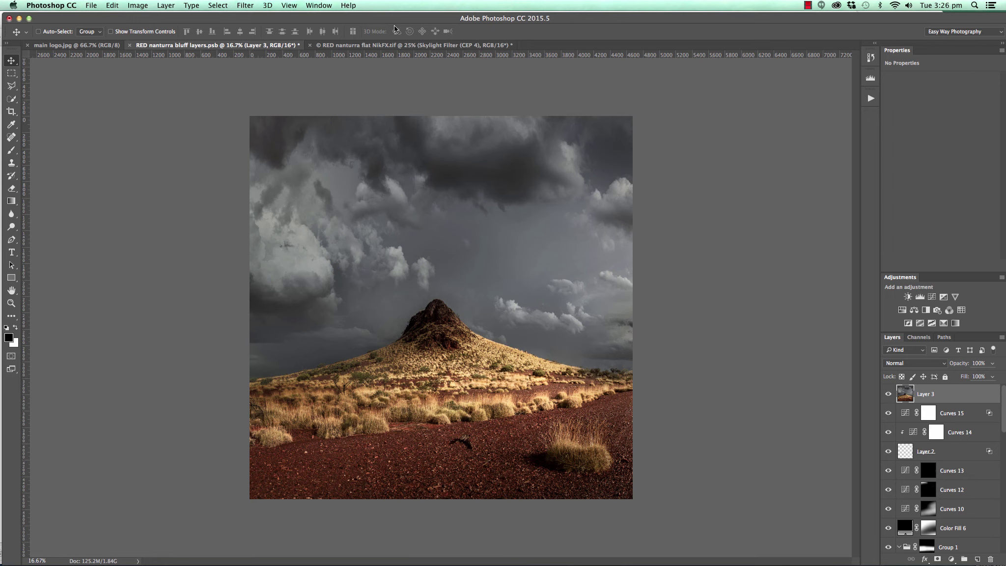
click(394, 45)
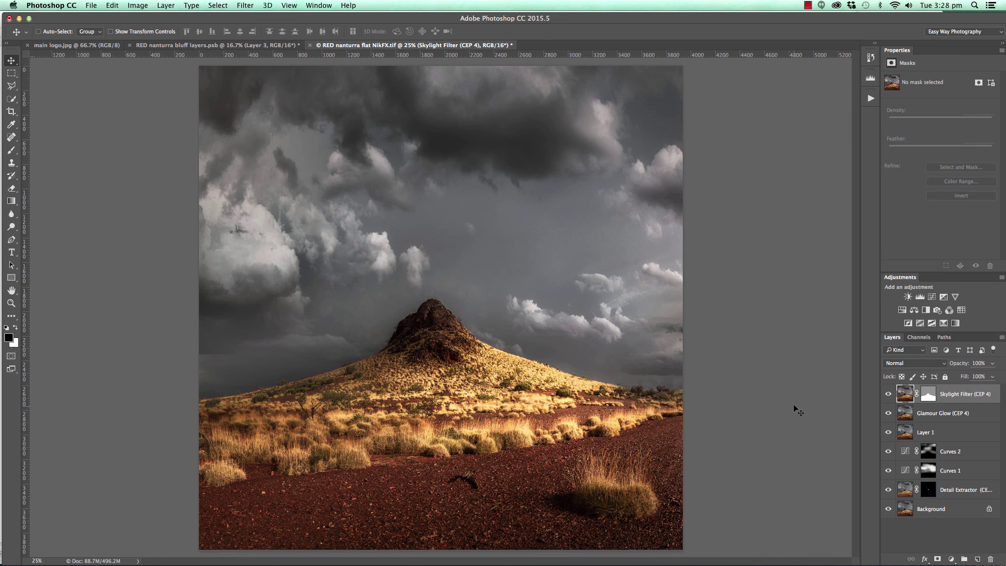
click(263, 45)
scroll(920, 538, down, 3)
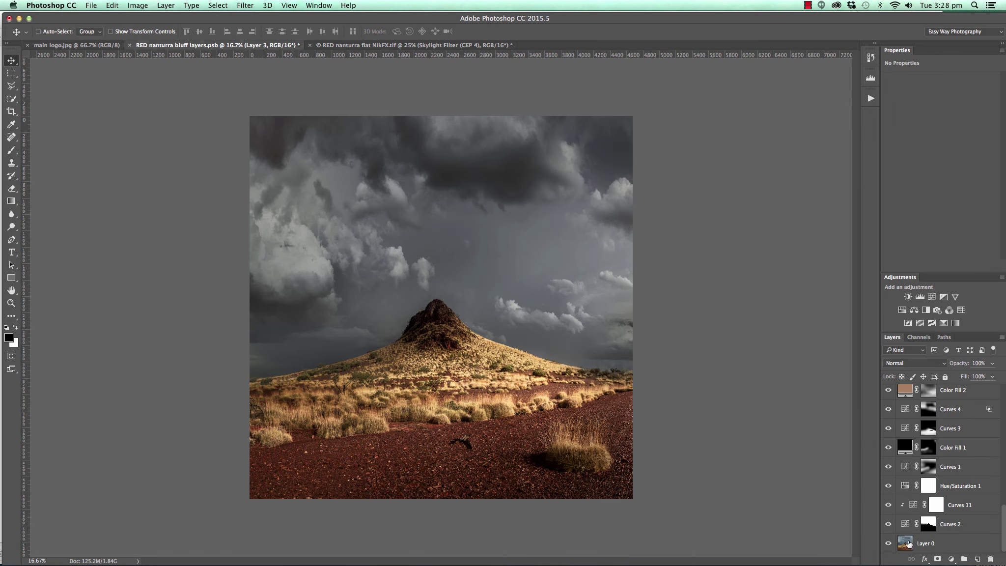
alt+click(888, 542)
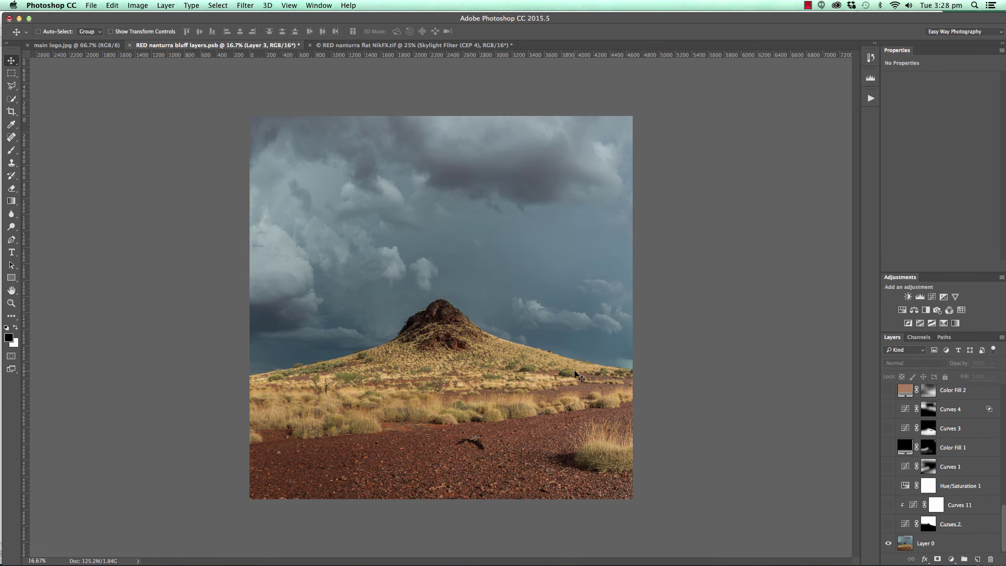
click(407, 45)
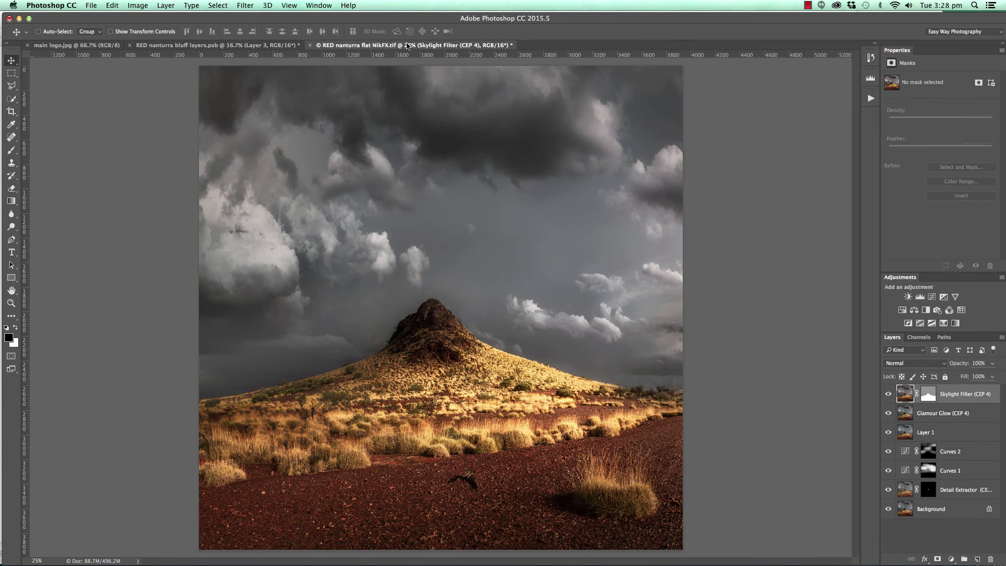